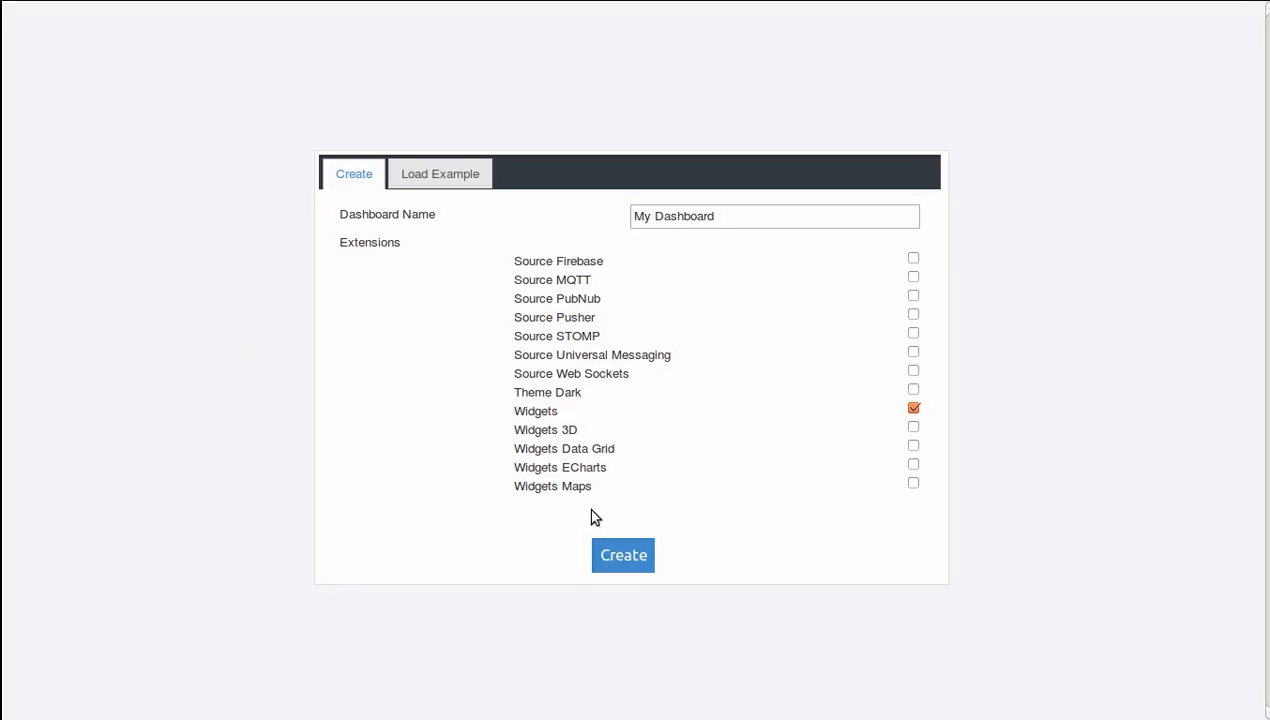
Create the dashboard "My Dashboard" with only the Widgets extension and dismiss the welcome message.
left_click(619, 562)
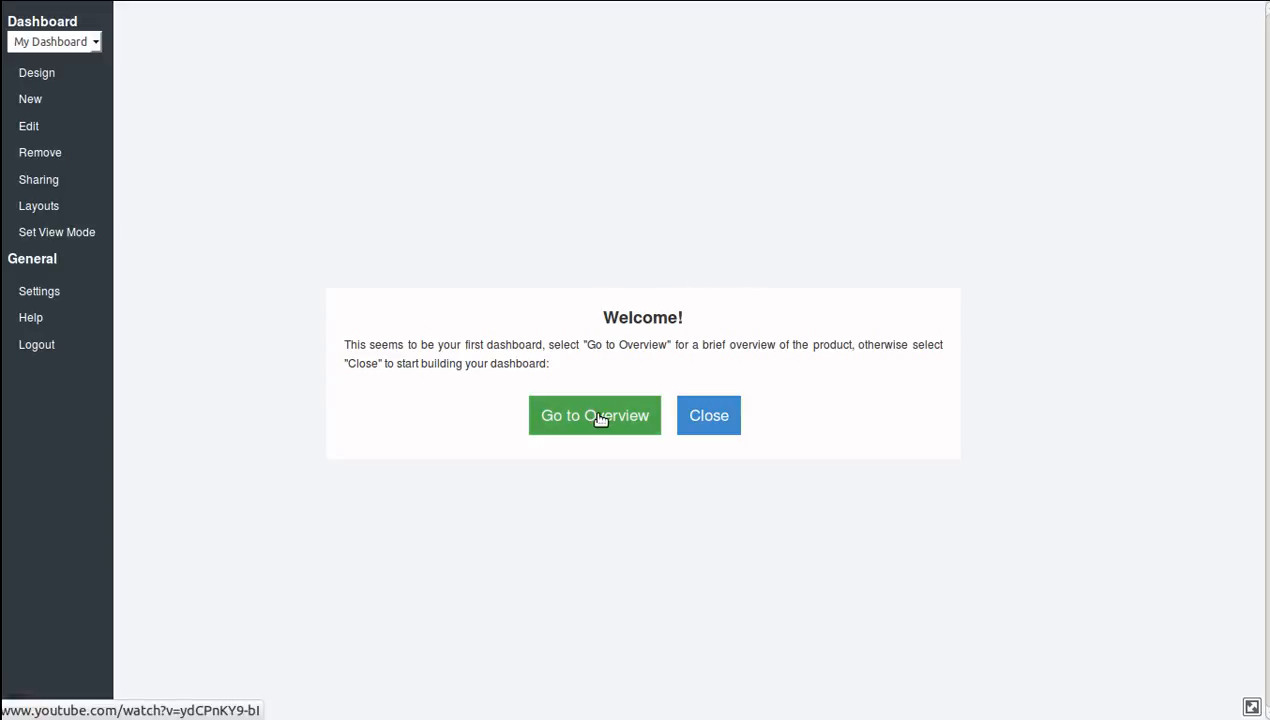
left_click(729, 419)
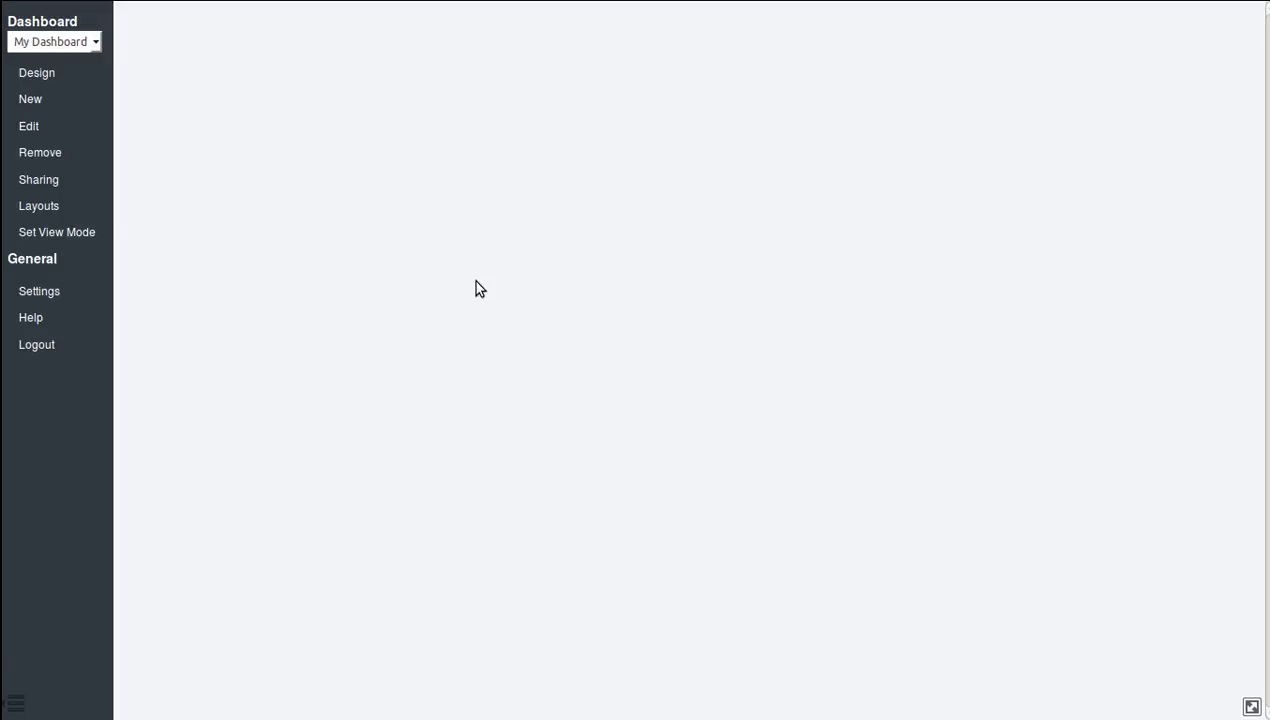
Create a new dashboard from the example "Dashboard Example: Sales" and hide the side menu to show it in full.
left_click(36, 102)
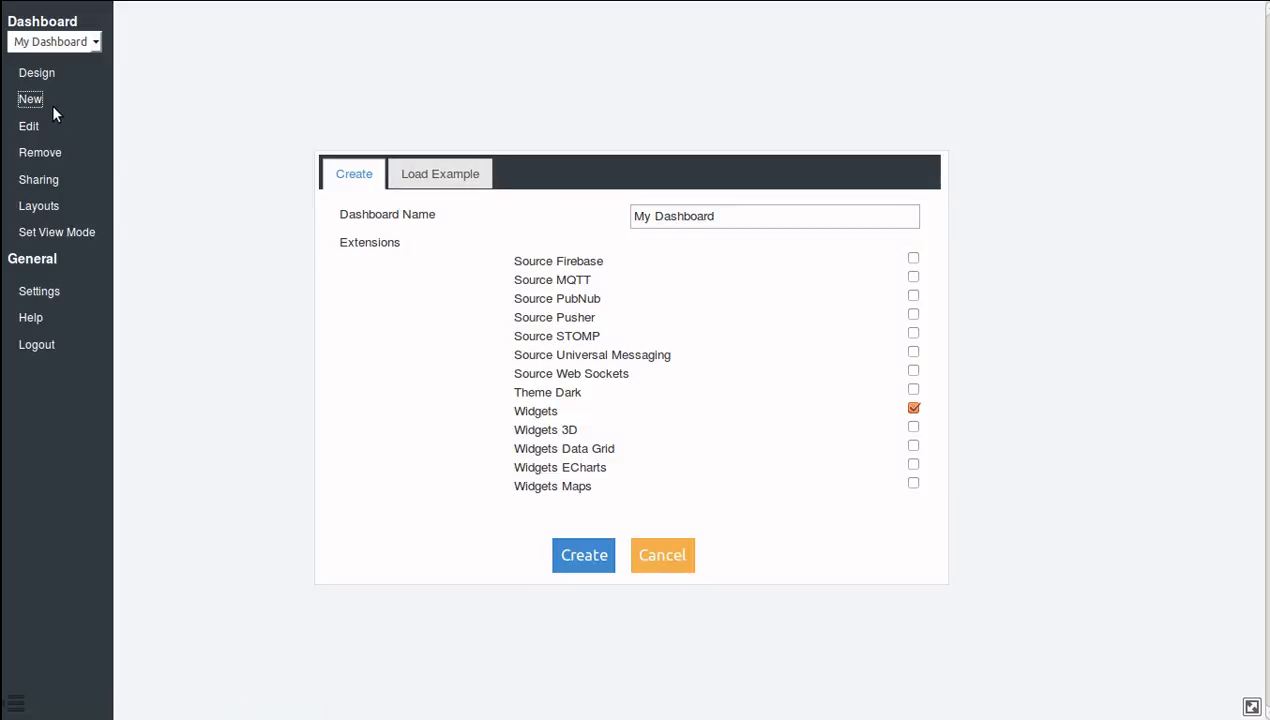
left_click(479, 178)
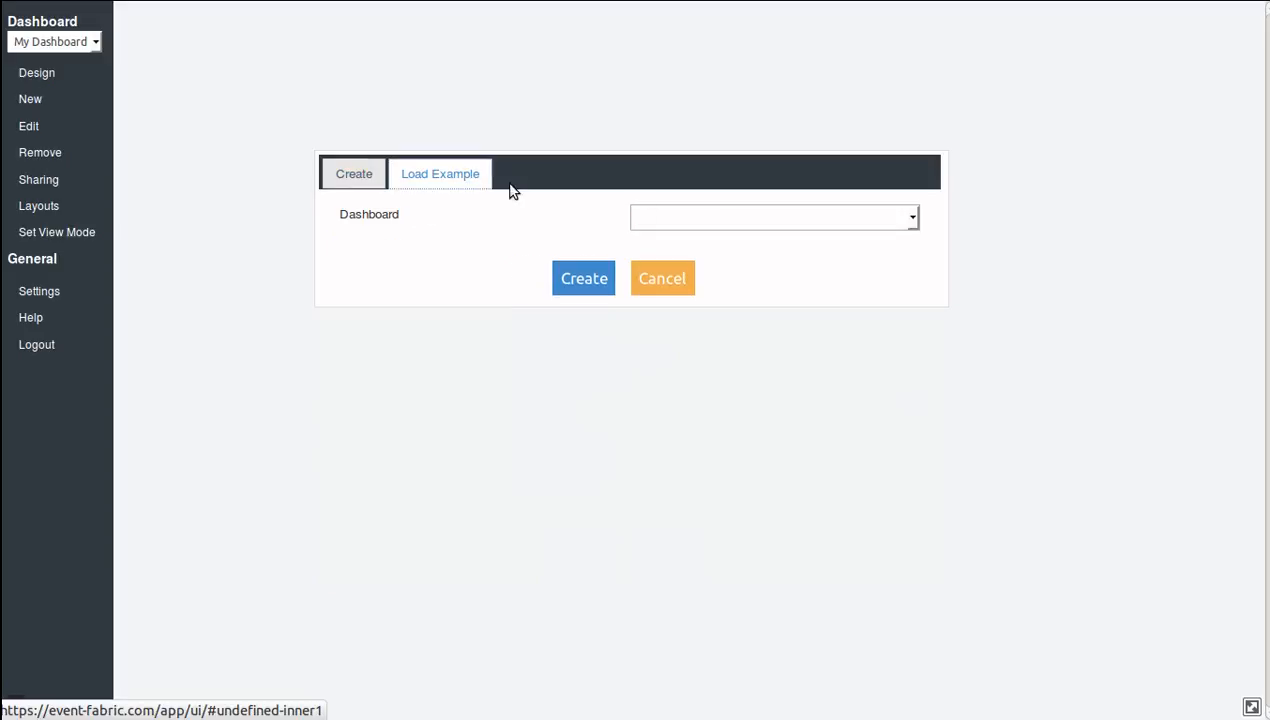
left_click(726, 214)
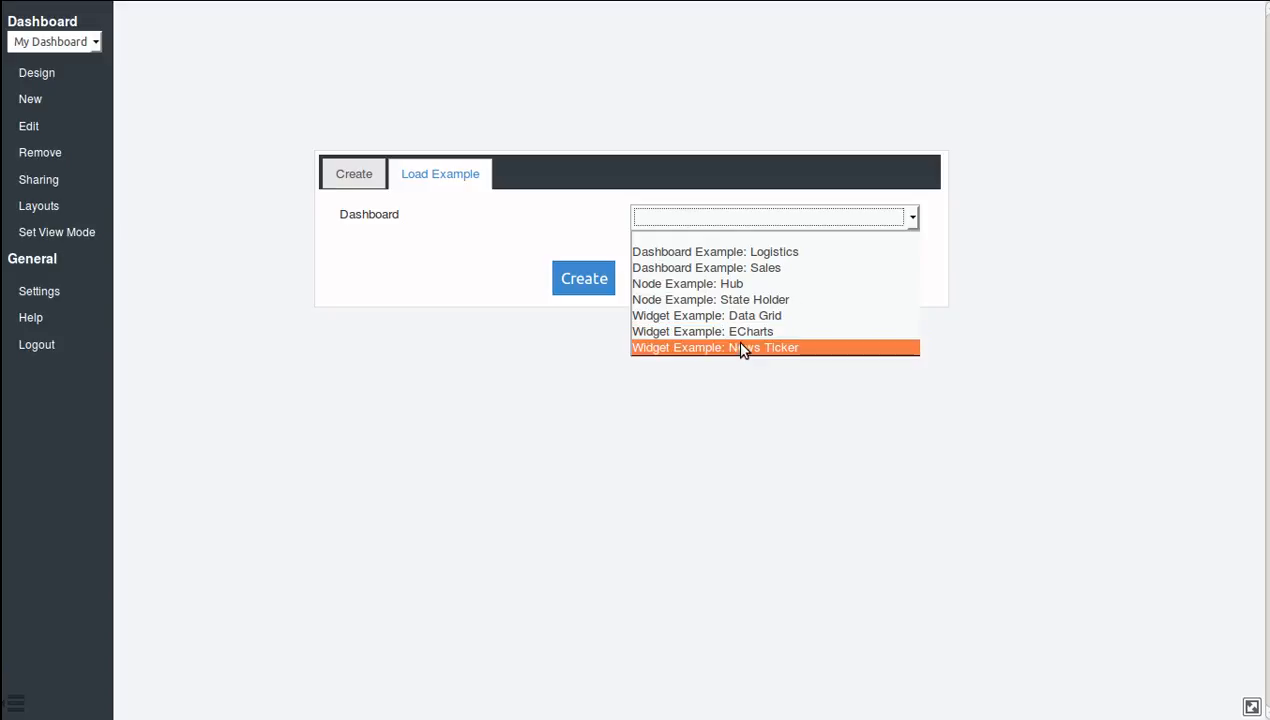
left_click(722, 268)
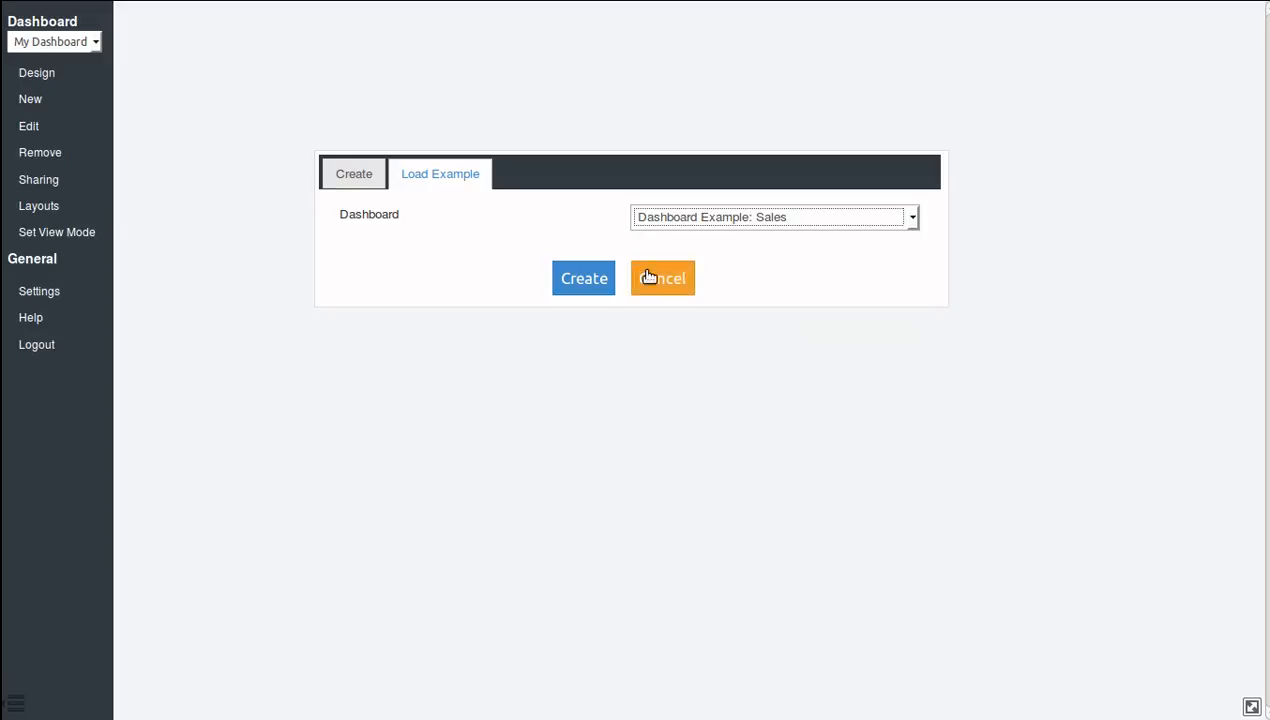
left_click(598, 281)
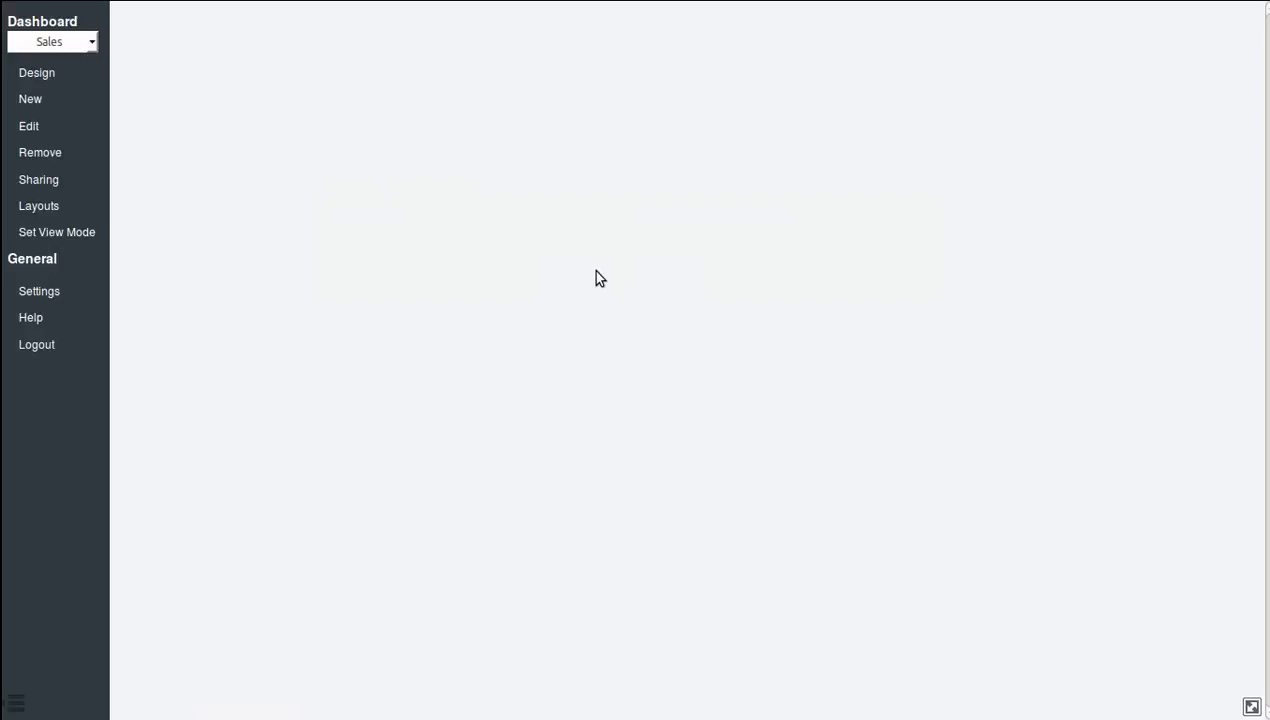
left_click(15, 702)
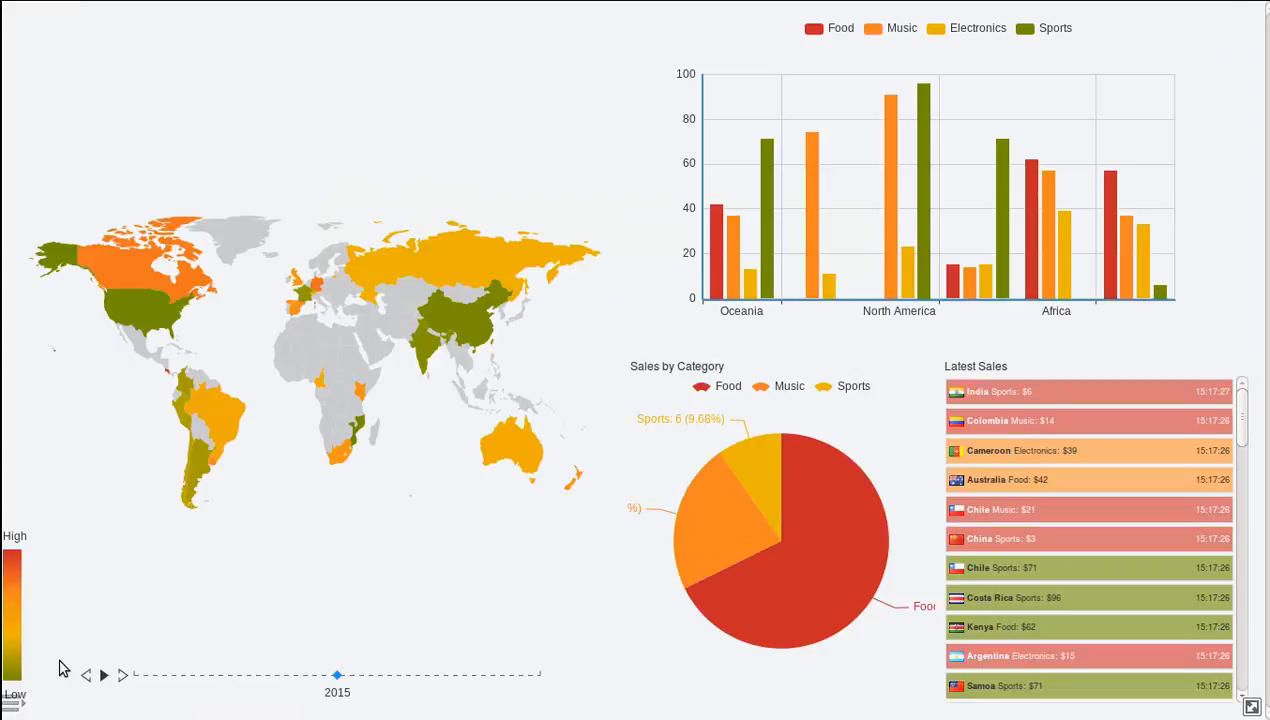
View the Sales dashboard's name and extension settings and leave them without applying changes.
left_click(18, 706)
left_click(30, 127)
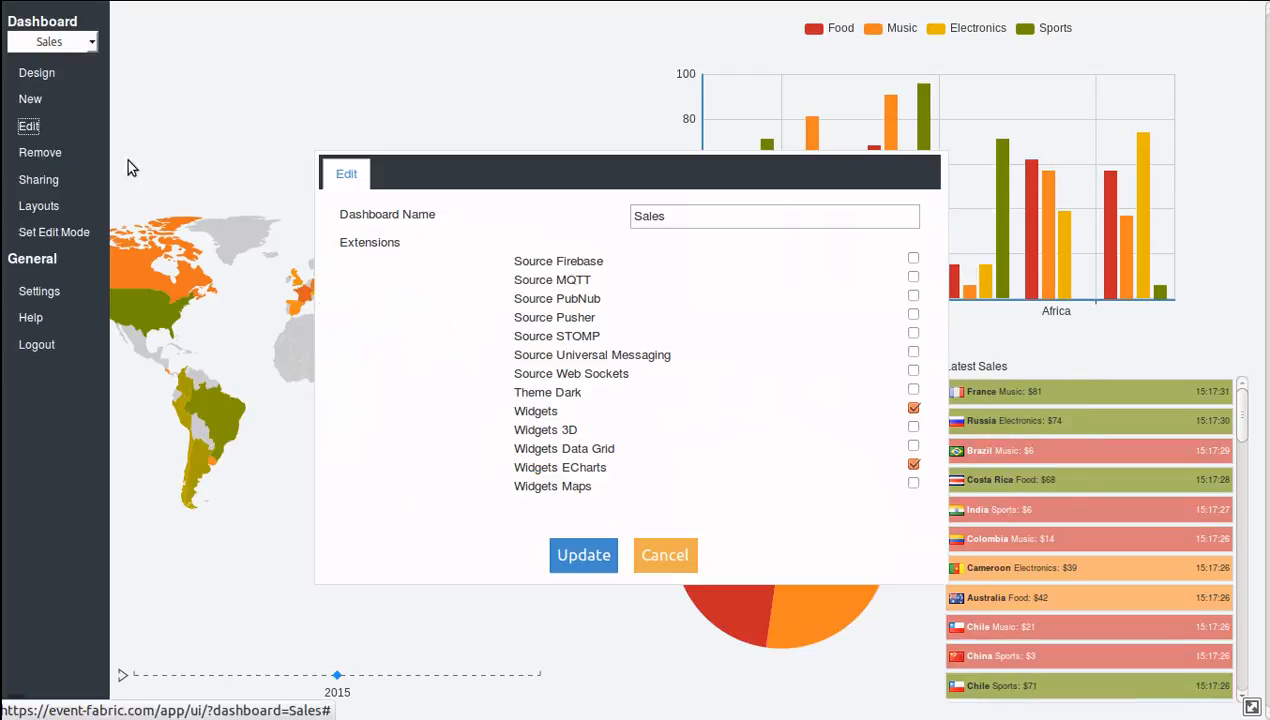
left_click(665, 555)
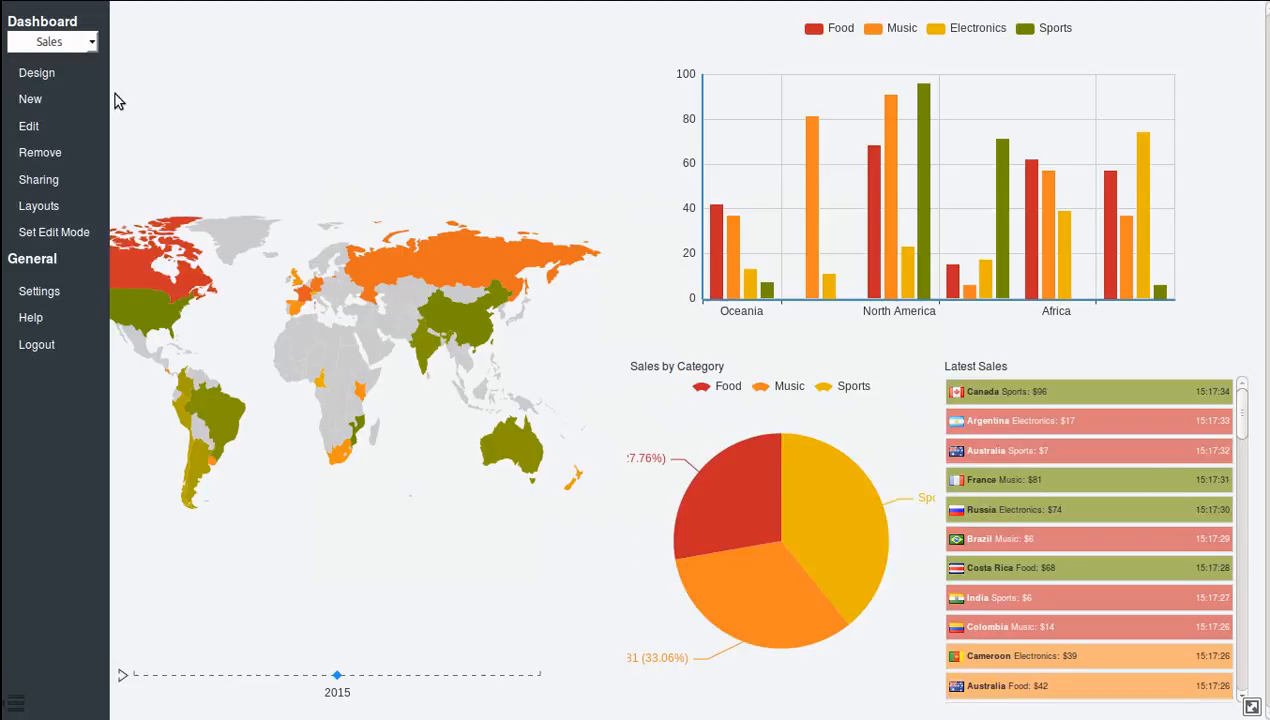
Create another new dashboard from the example "Dashboard Example: Logistics".
left_click(58, 99)
left_click(428, 175)
left_click(862, 216)
left_click(845, 250)
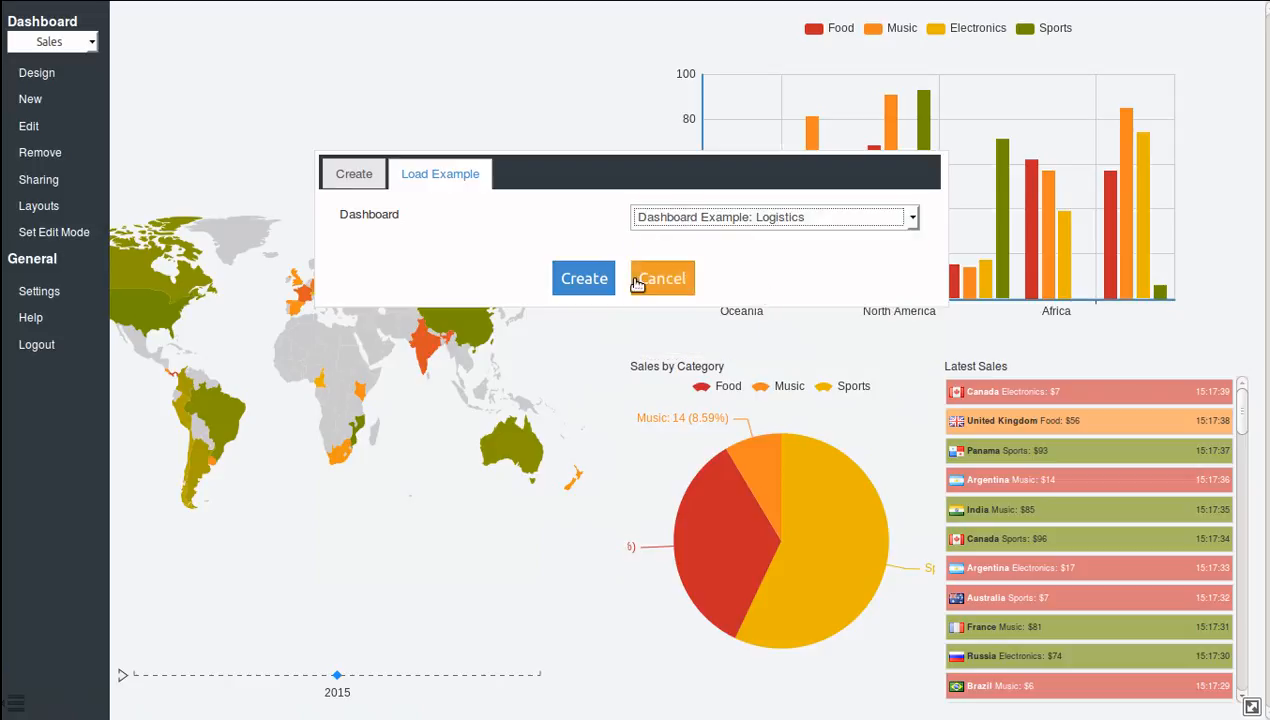
left_click(604, 280)
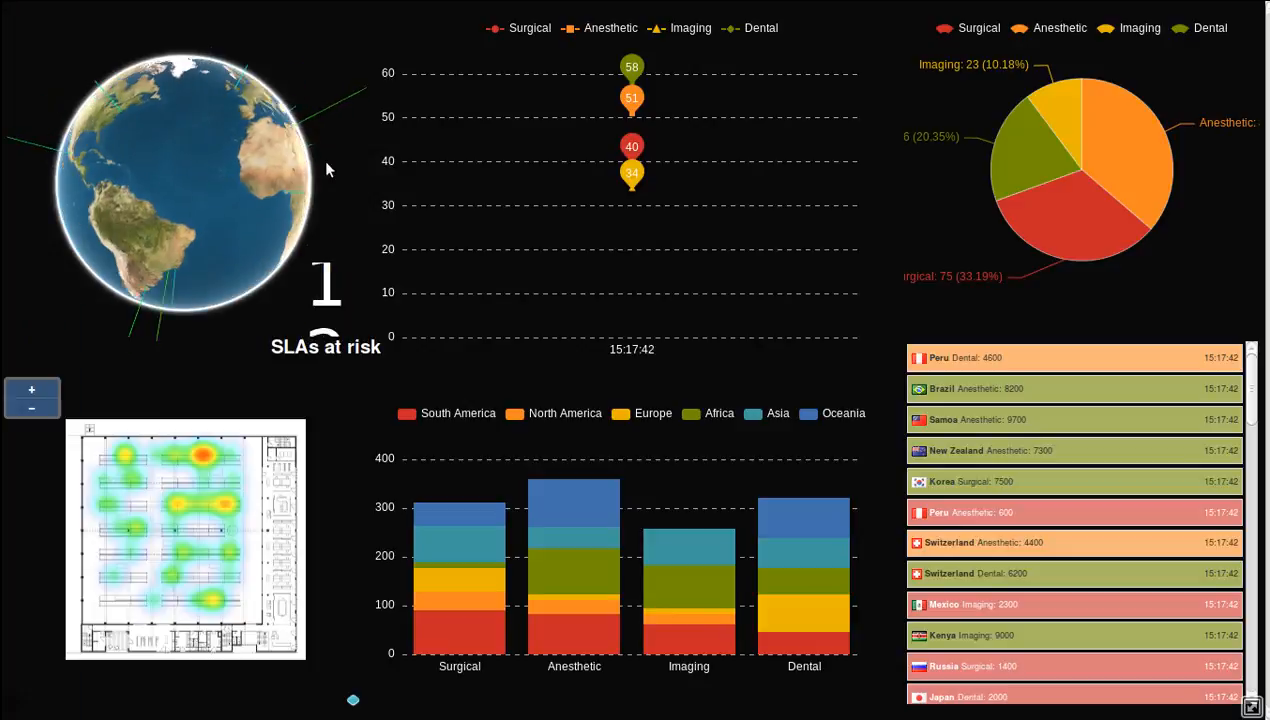
mouse_move(168, 523)
left_mouse_down()
mouse_move(191, 515)
mouse_move(157, 534)
left_mouse_up()
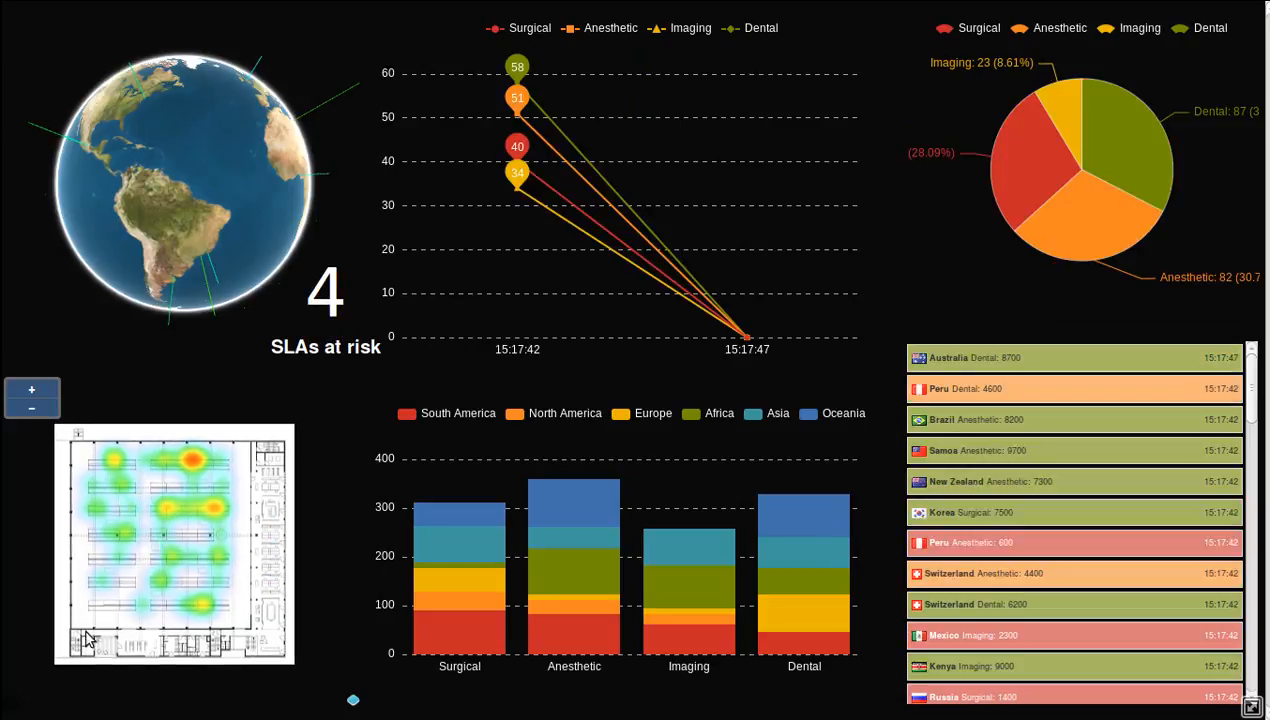
left_click(16, 706)
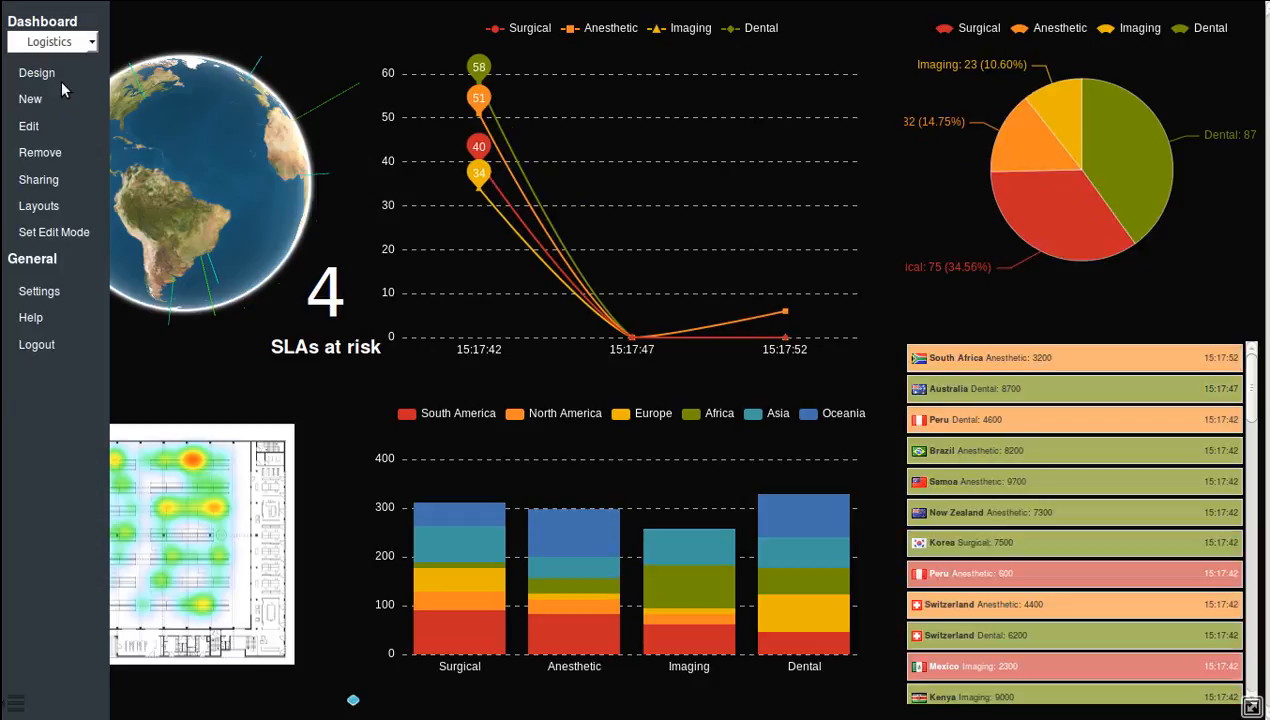
left_click(16, 706)
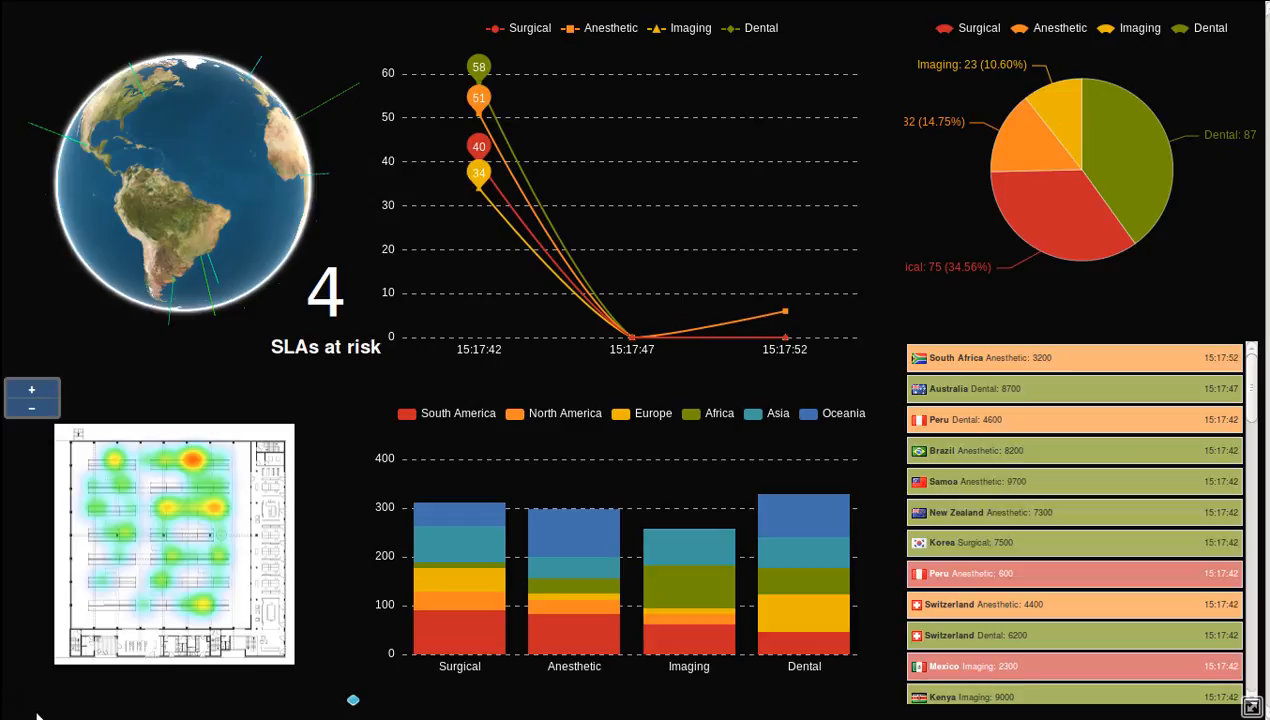
left_click(18, 708)
left_click(18, 708)
Check the list of available dashboards, keep Logistics selected, and open it in the dashboard designer.
left_click(18, 708)
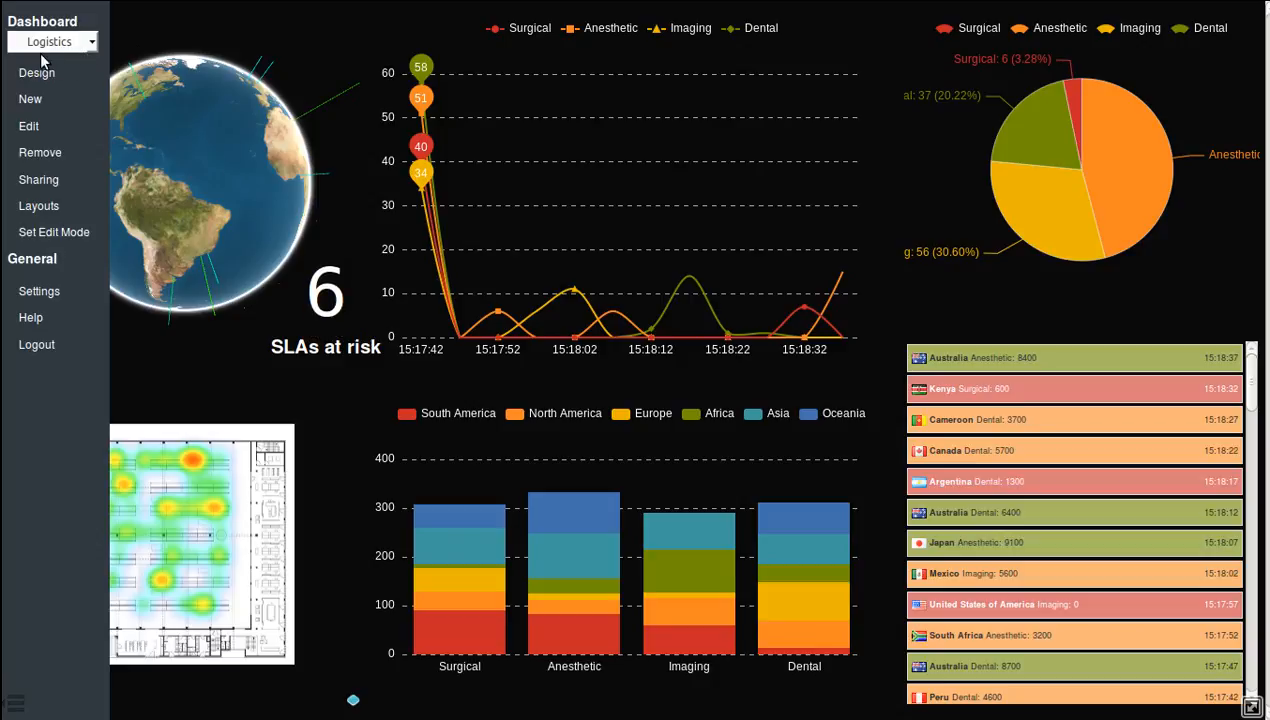
left_click(91, 44)
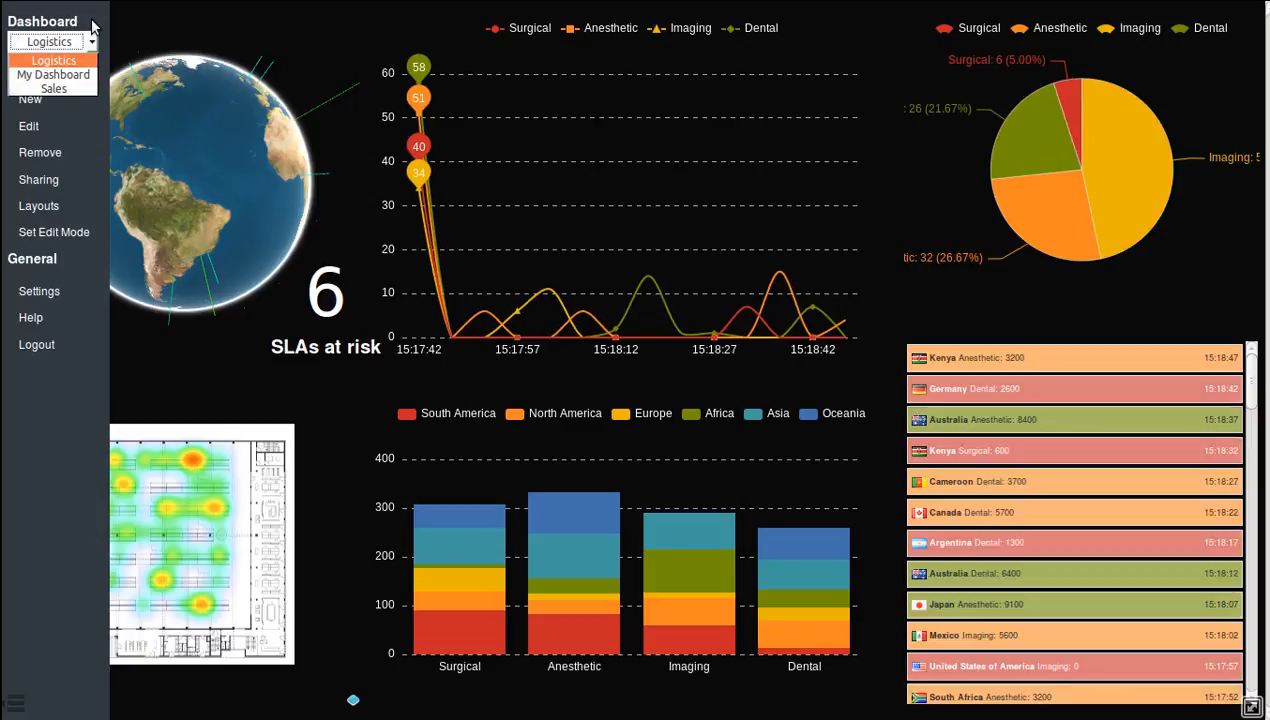
left_click(91, 18)
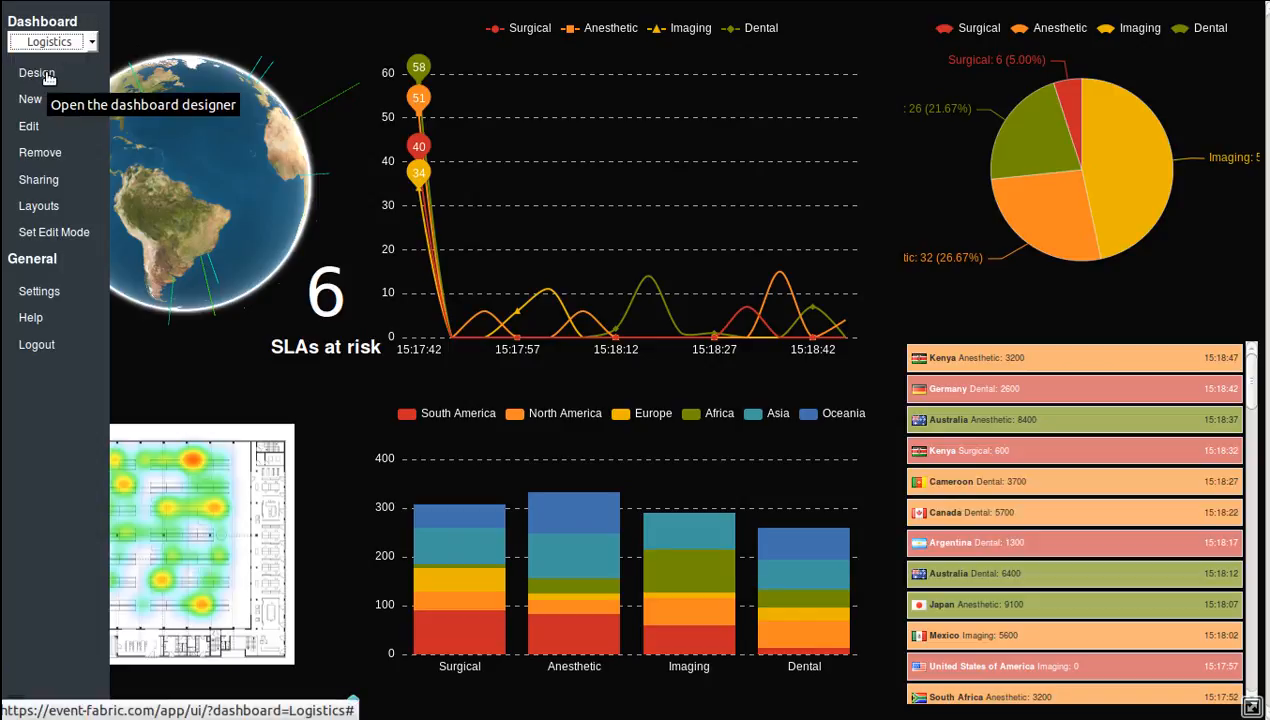
left_click(47, 74)
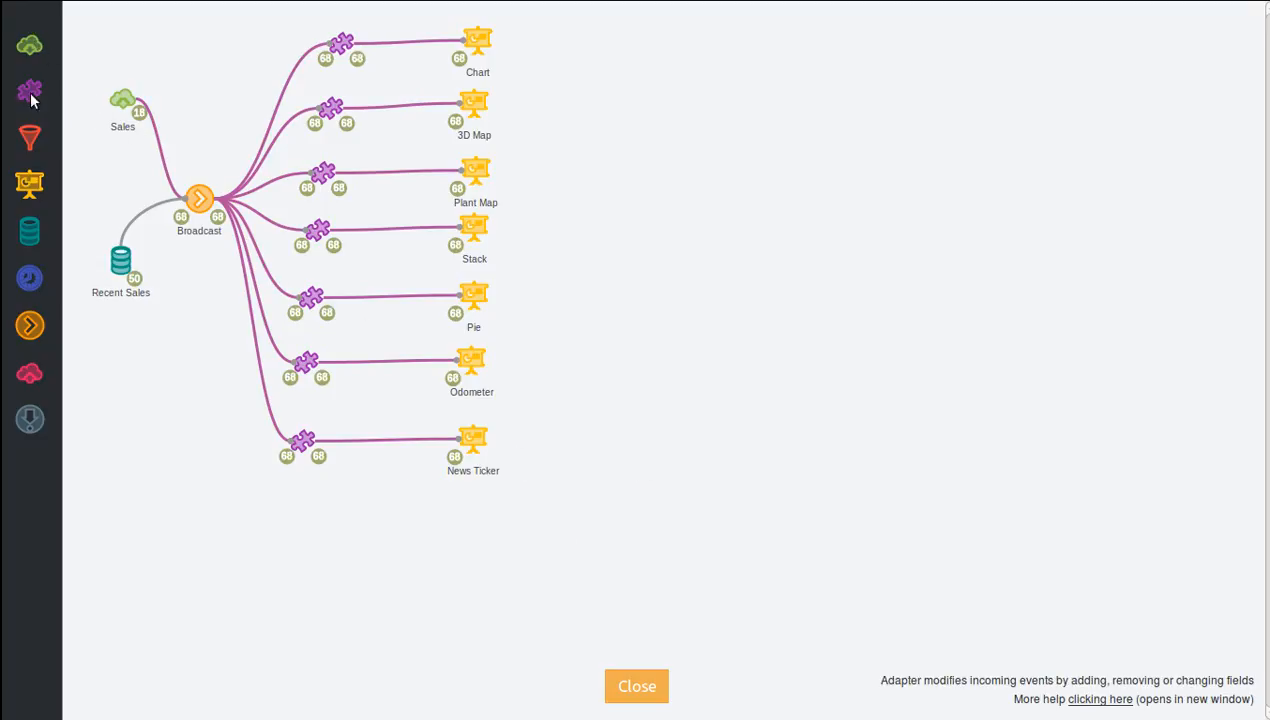
Add a source, an adapter, a filter and a second source in a column on the empty canvas beside the existing flow.
left_click_drag(30, 47, 765, 265)
left_click_drag(29, 91, 770, 334)
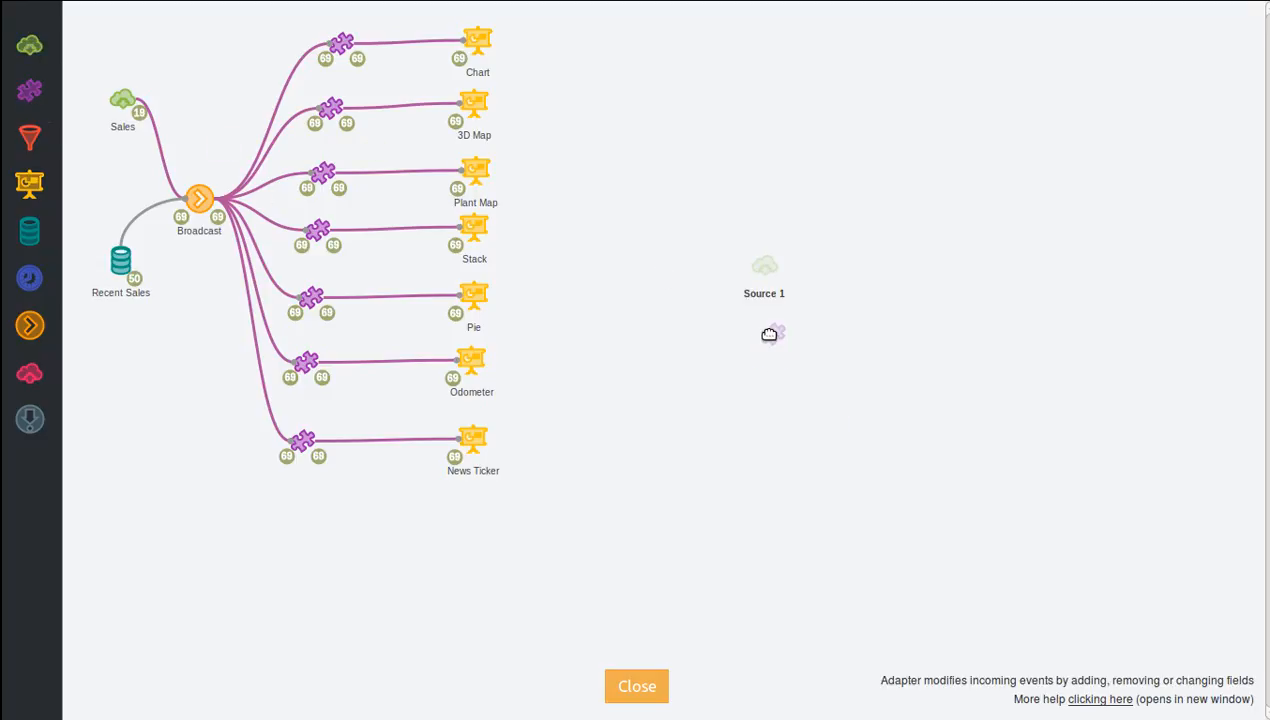
left_click_drag(30, 137, 775, 412)
left_click_drag(29, 45, 781, 200)
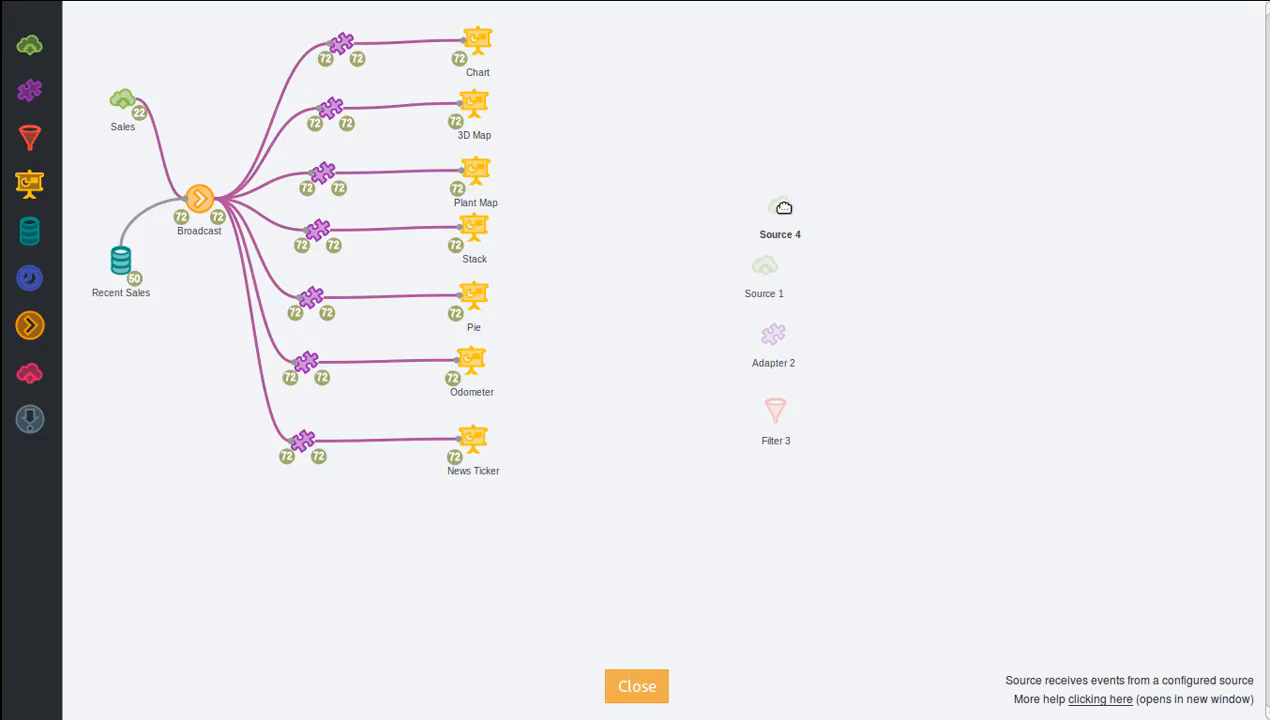
Look at the actions offered for Source 4, Adapter 2 and Filter 3 on the canvas.
left_click(783, 207)
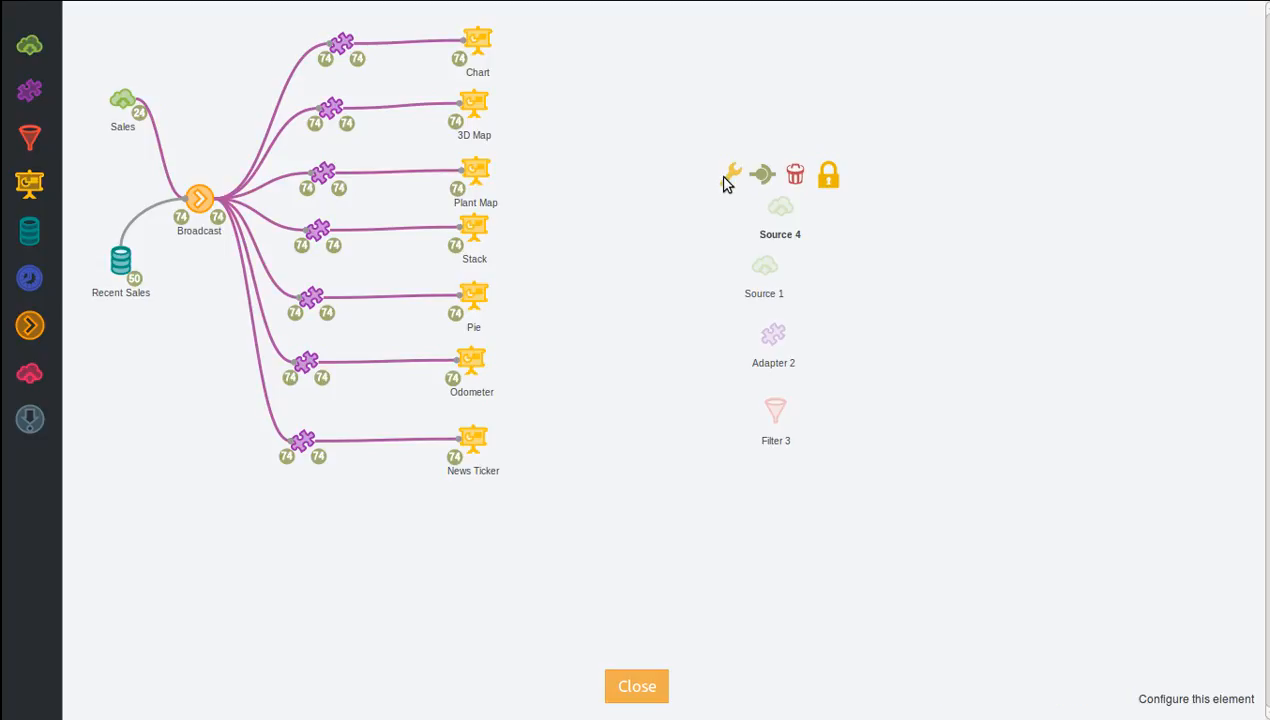
left_click(774, 332)
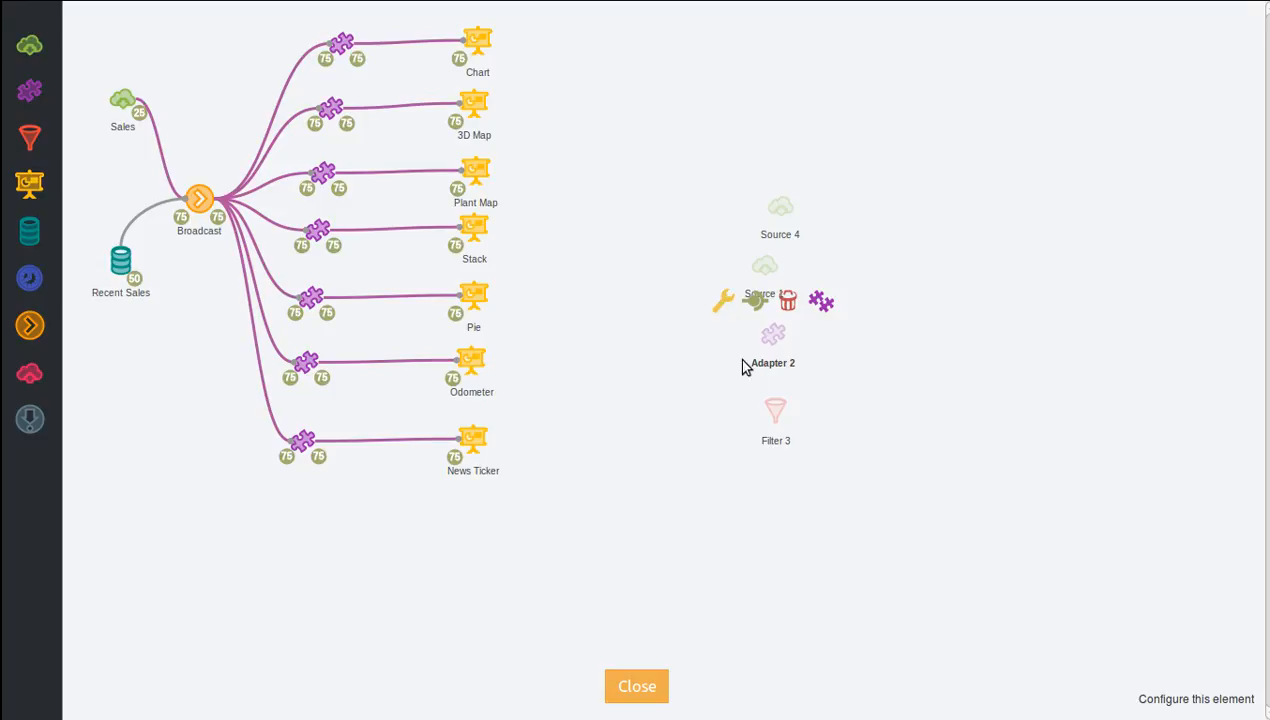
left_click(775, 410)
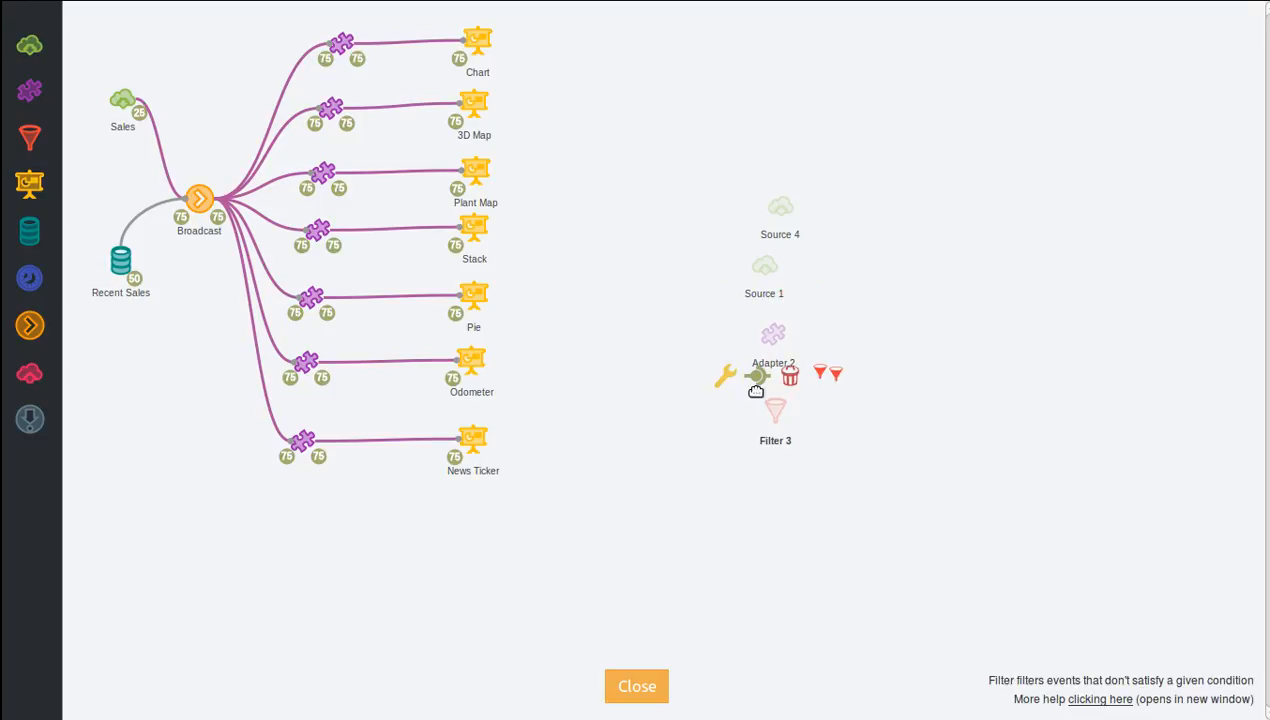
Examine the source types offered in the configuration of Source 4 and cancel without choosing one.
left_click(779, 206)
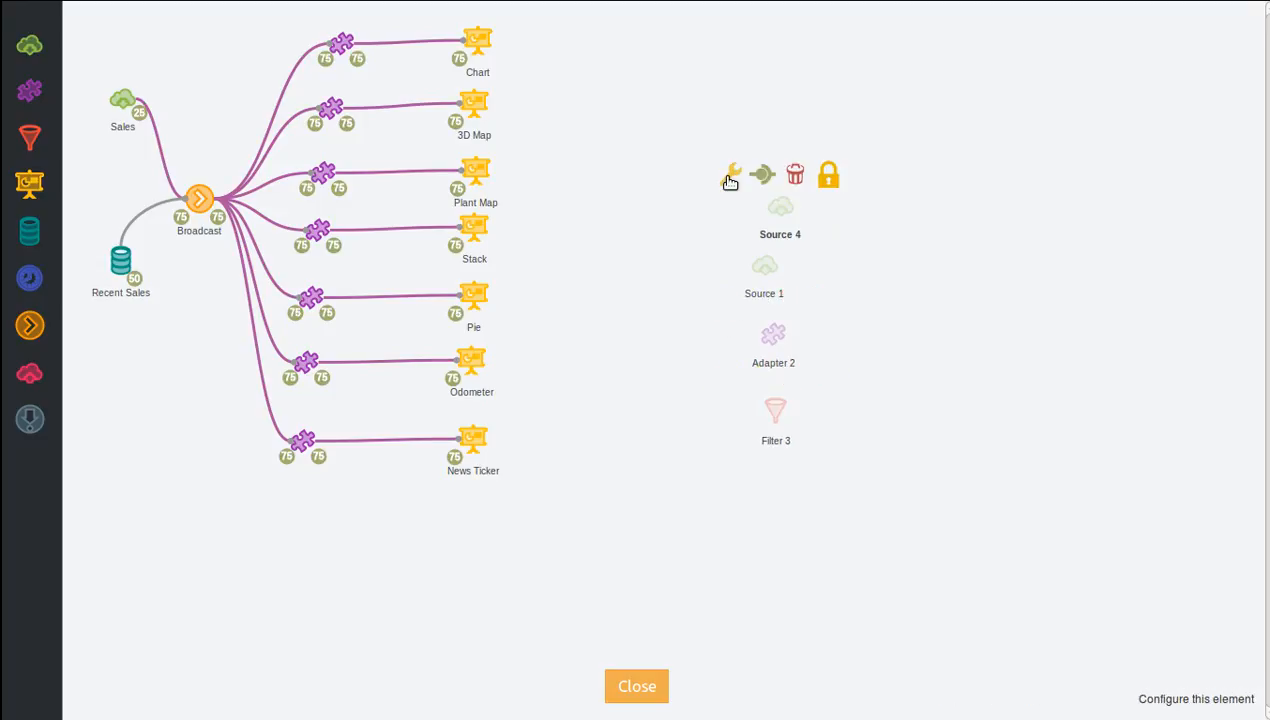
left_click(731, 180)
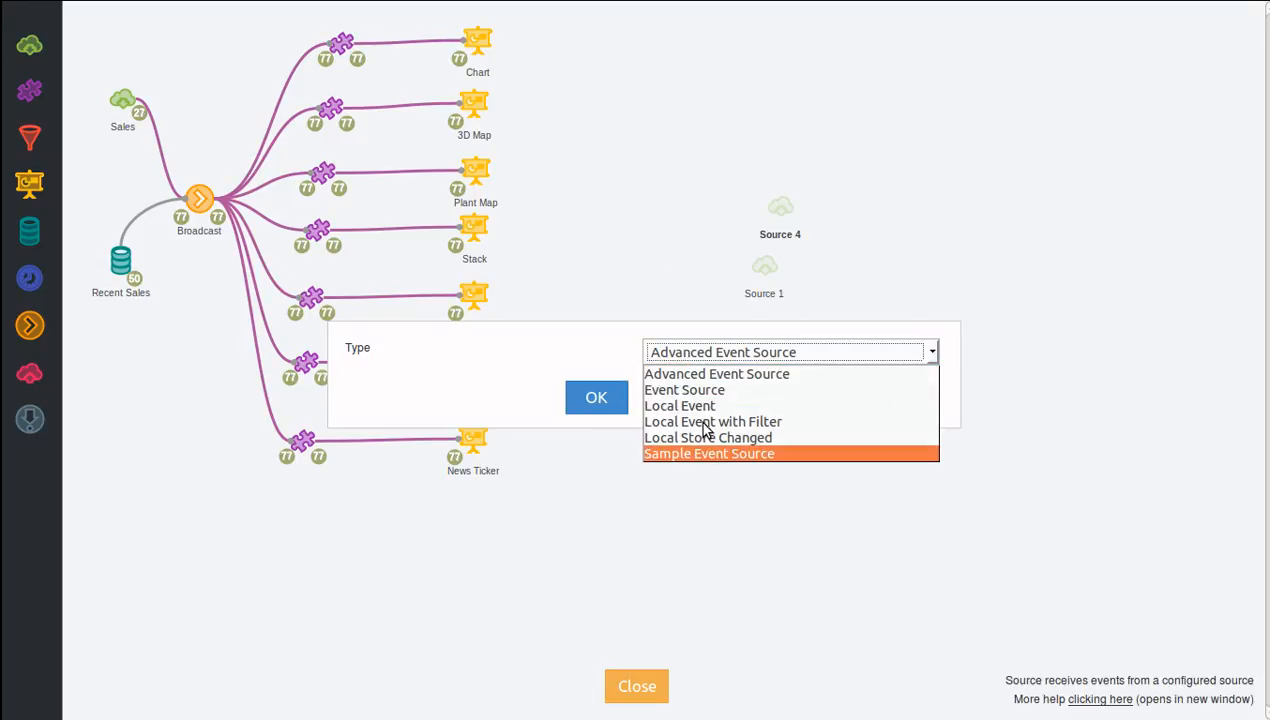
left_click(548, 362)
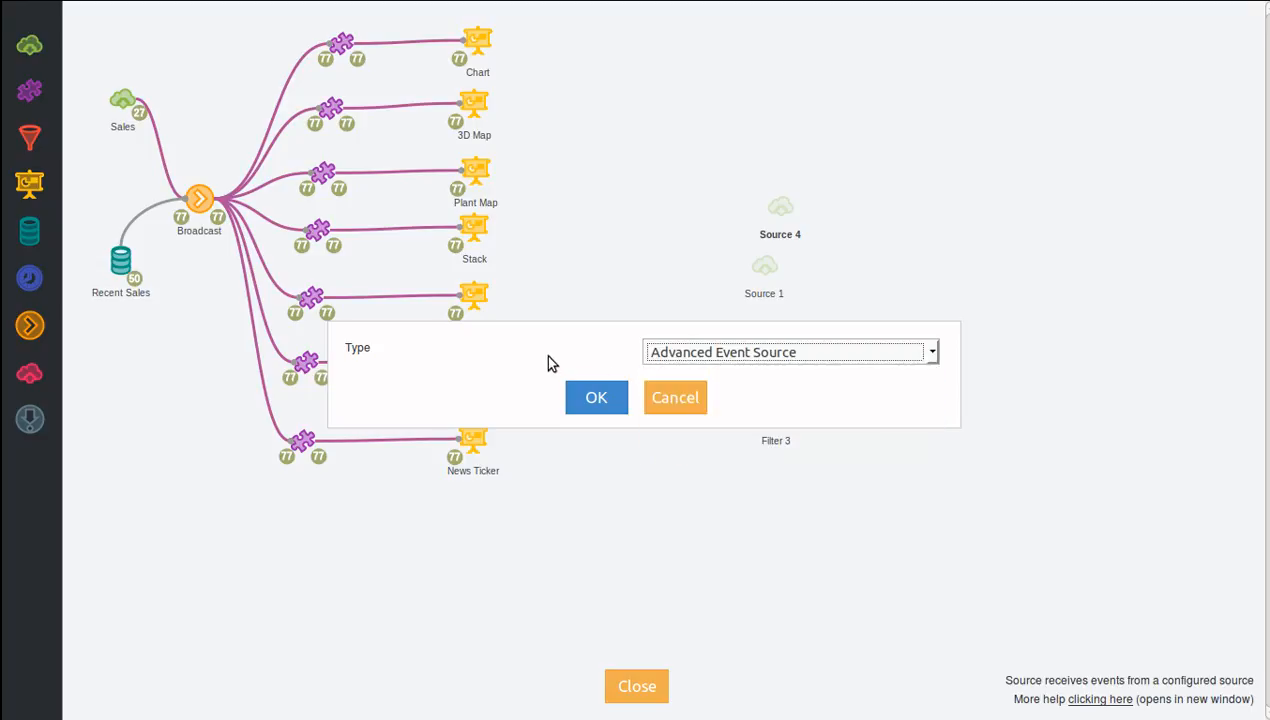
left_click(685, 400)
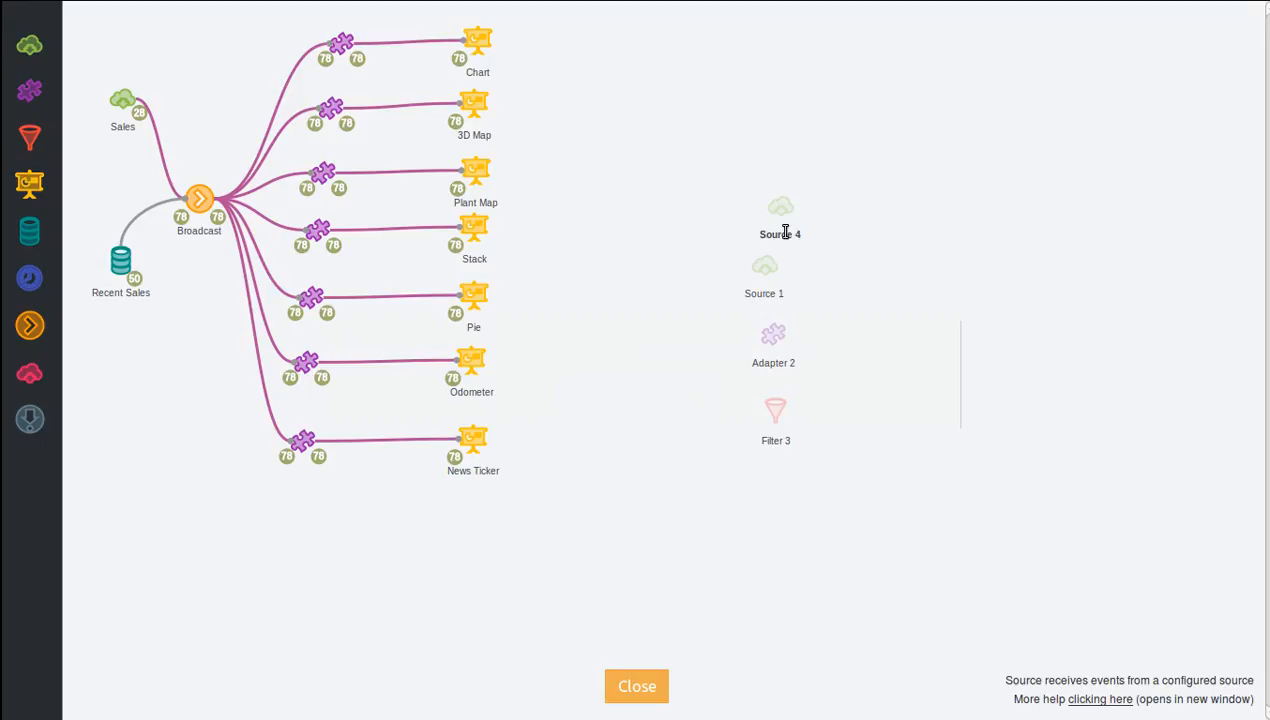
Configure Source 4 as a Sample Event Source, accepting the default channel, rate, range and names.
mouse_move(745, 208)
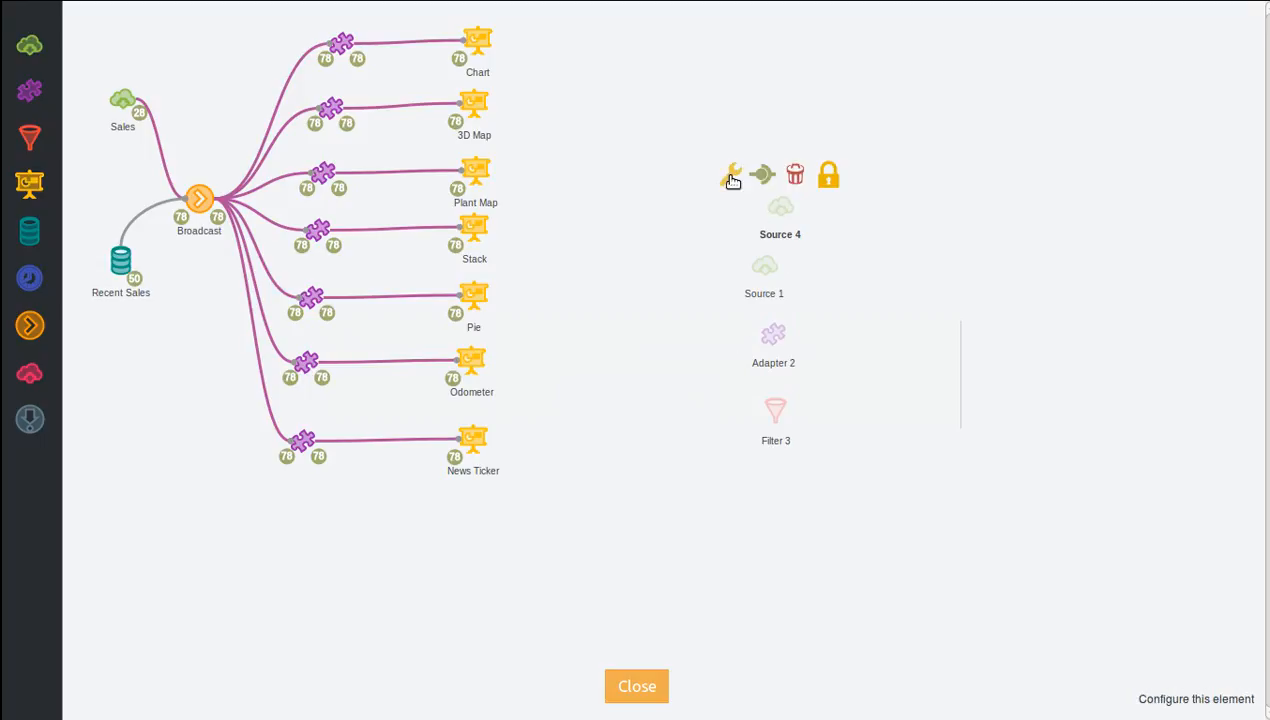
left_click(726, 176)
left_click(665, 355)
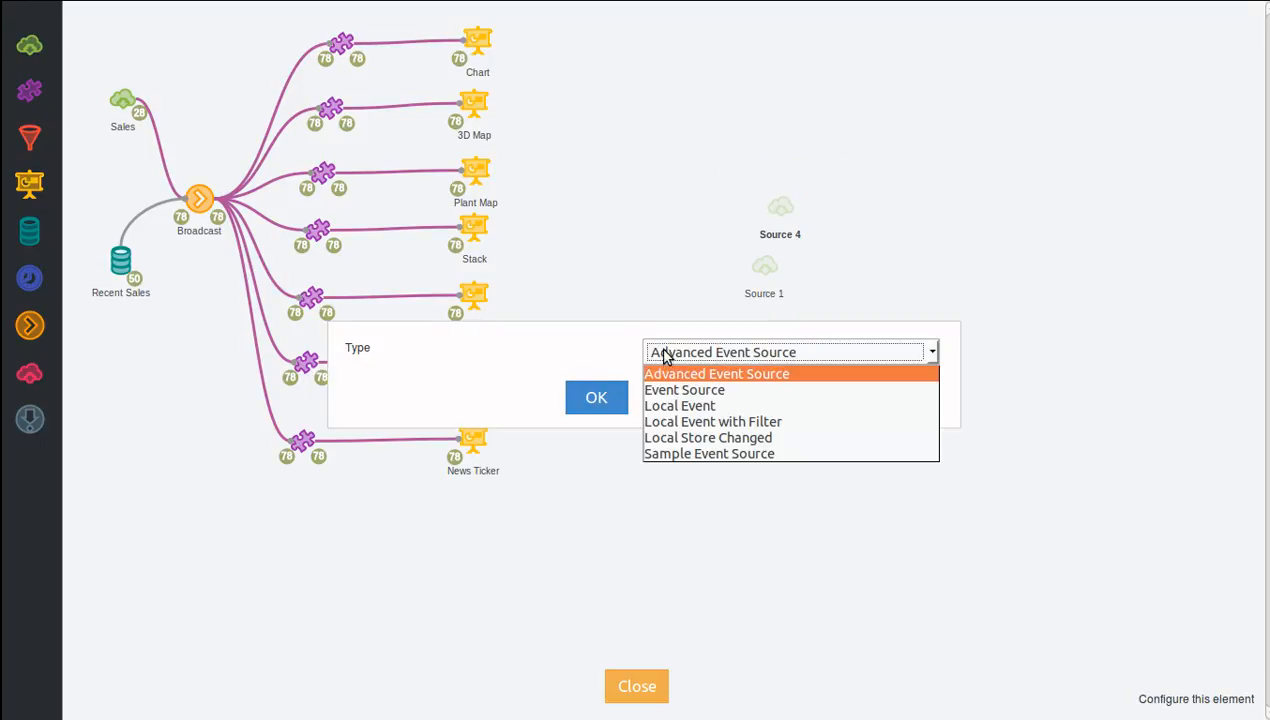
left_click(725, 452)
left_click(591, 398)
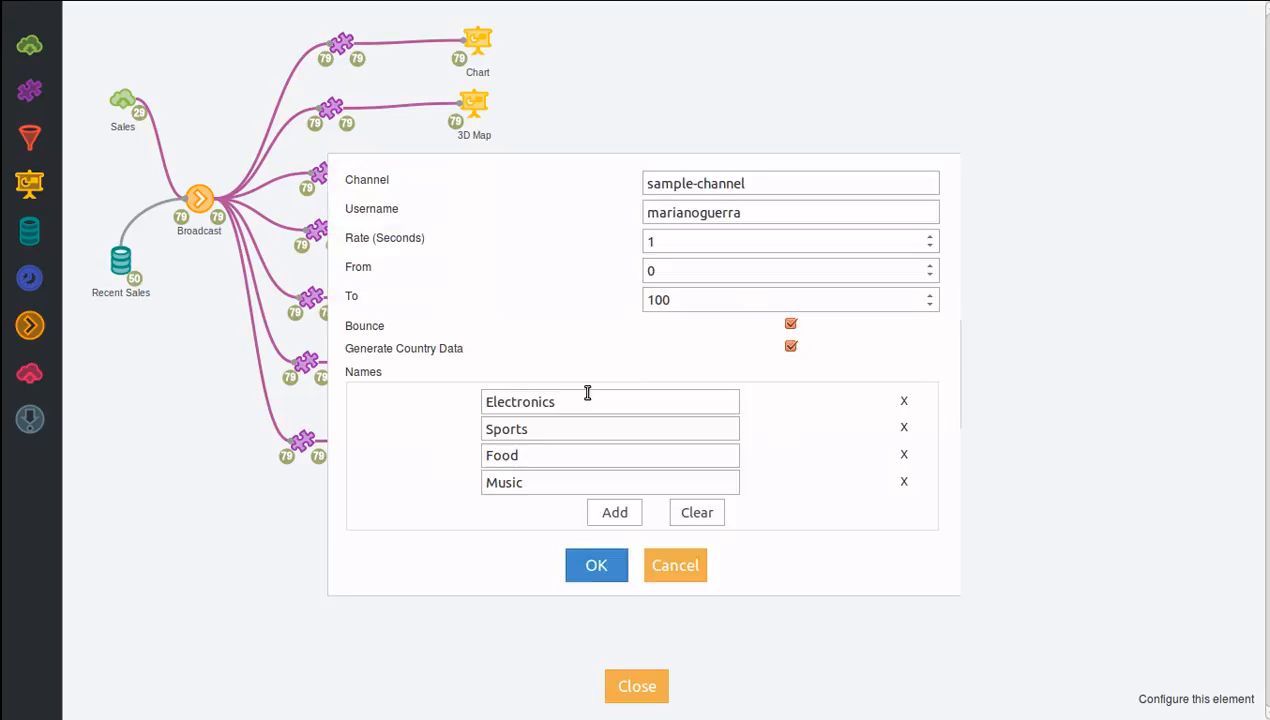
left_click(590, 563)
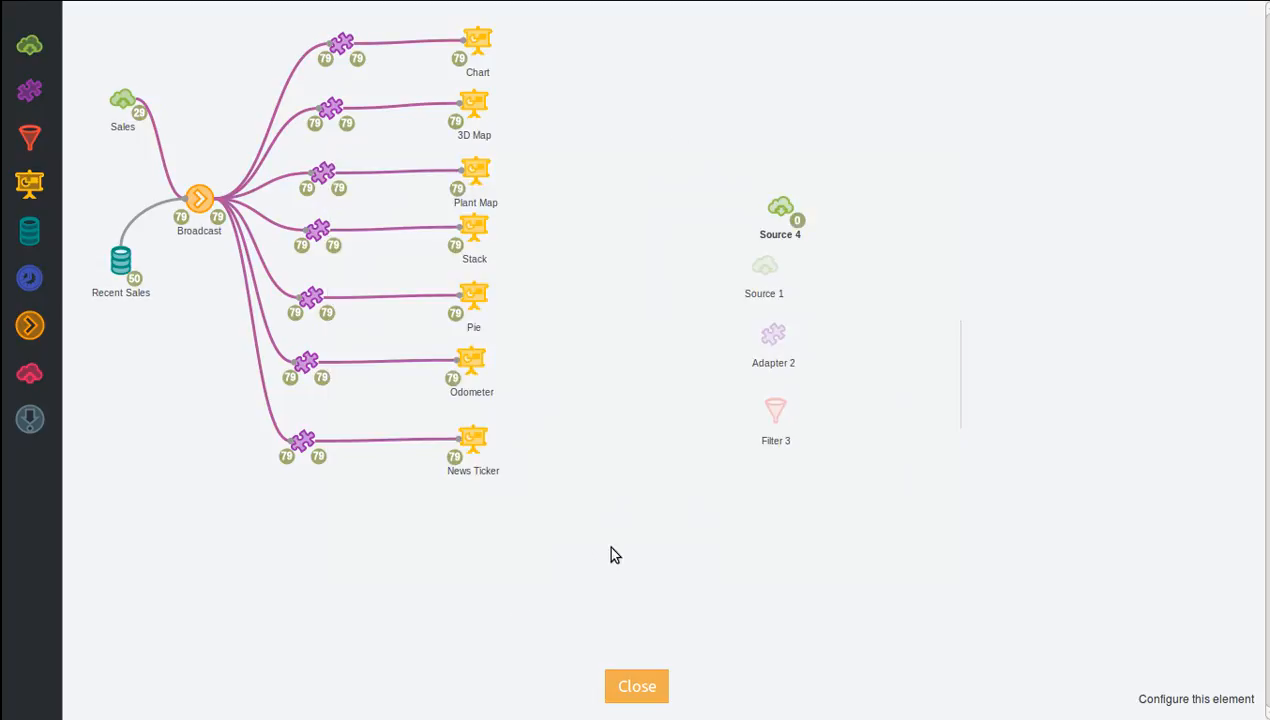
Inspect the event data in the output of Source 4 and close the output view.
left_click(800, 224)
scroll(718, 237, "down", 5)
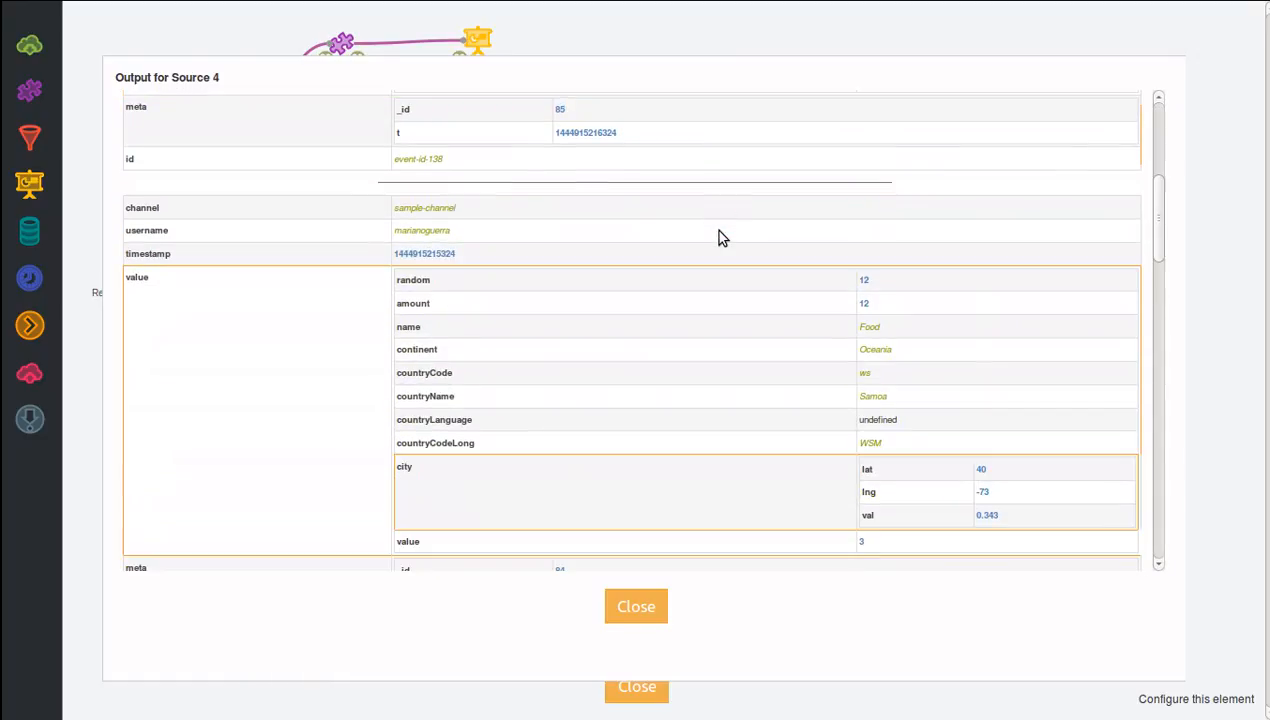
scroll(723, 237, "up", 3)
left_click_drag(1147, 245, 1153, 348)
scroll(1153, 353, "up", 2)
left_click(636, 606)
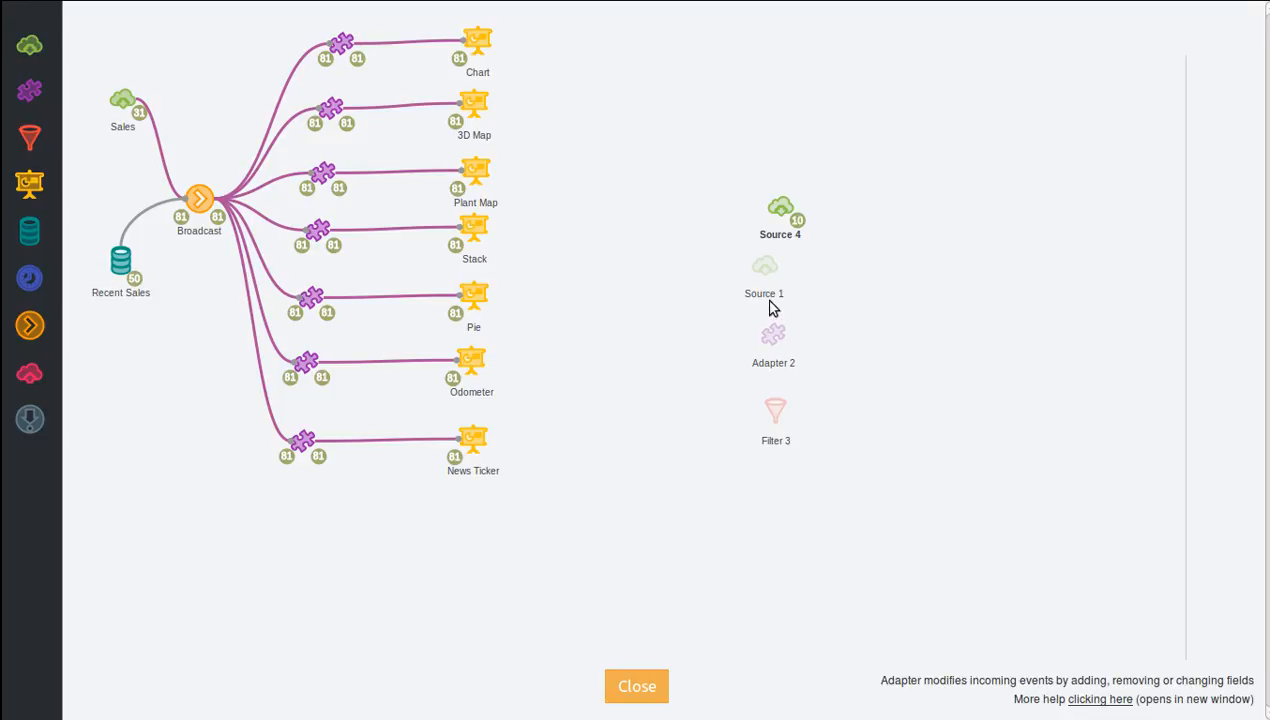
Configure Source 1 as a Local Event source, review the dashboard notification and close it.
mouse_move(751, 258)
left_click(715, 238)
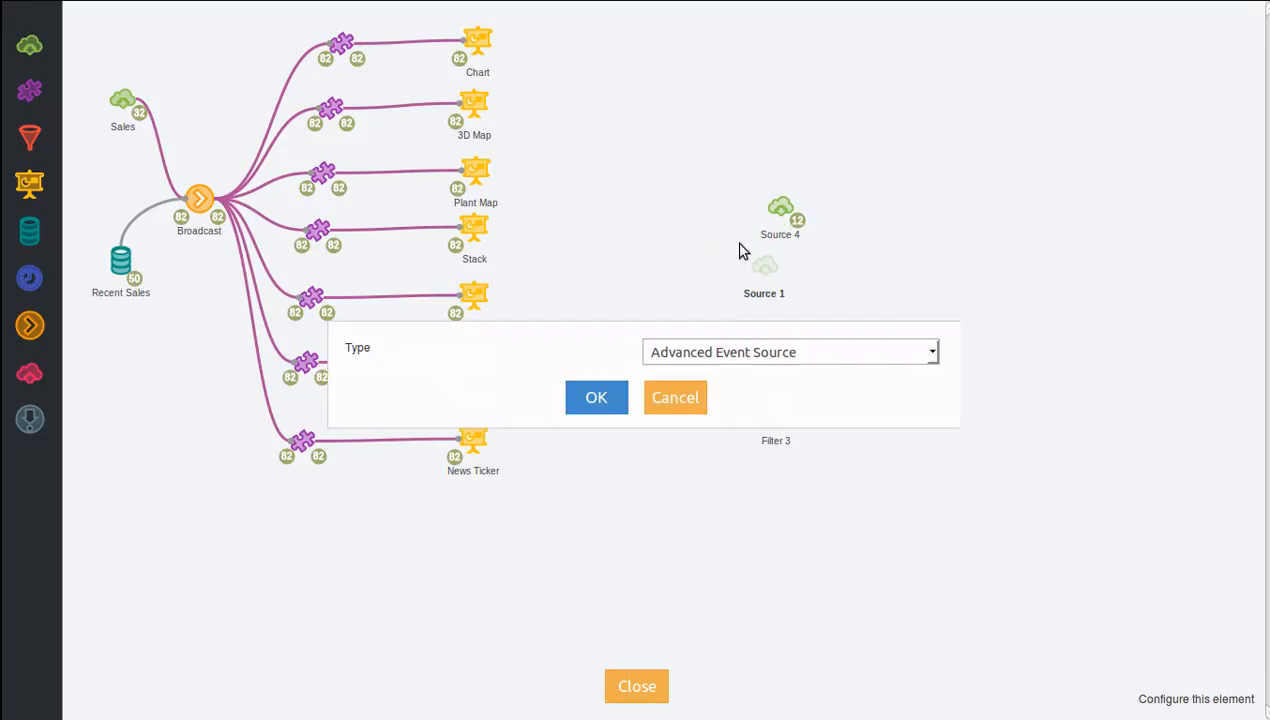
left_click(785, 351)
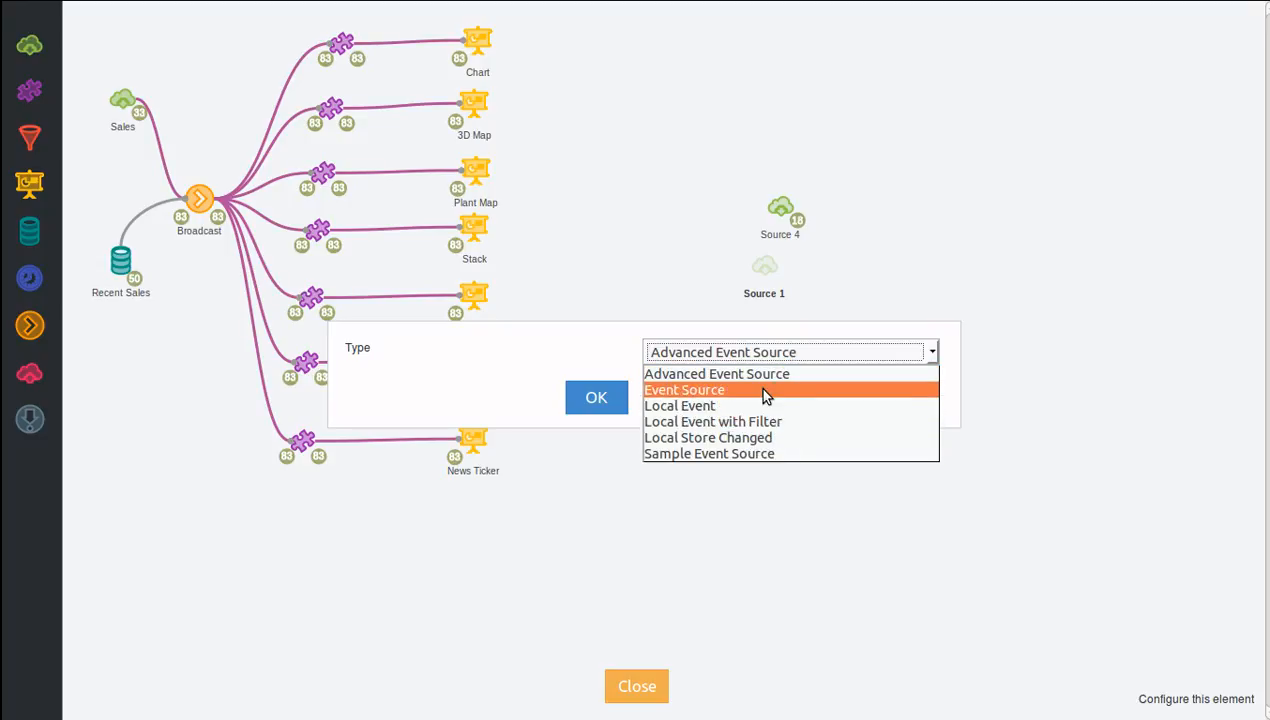
left_click(760, 405)
left_click(592, 400)
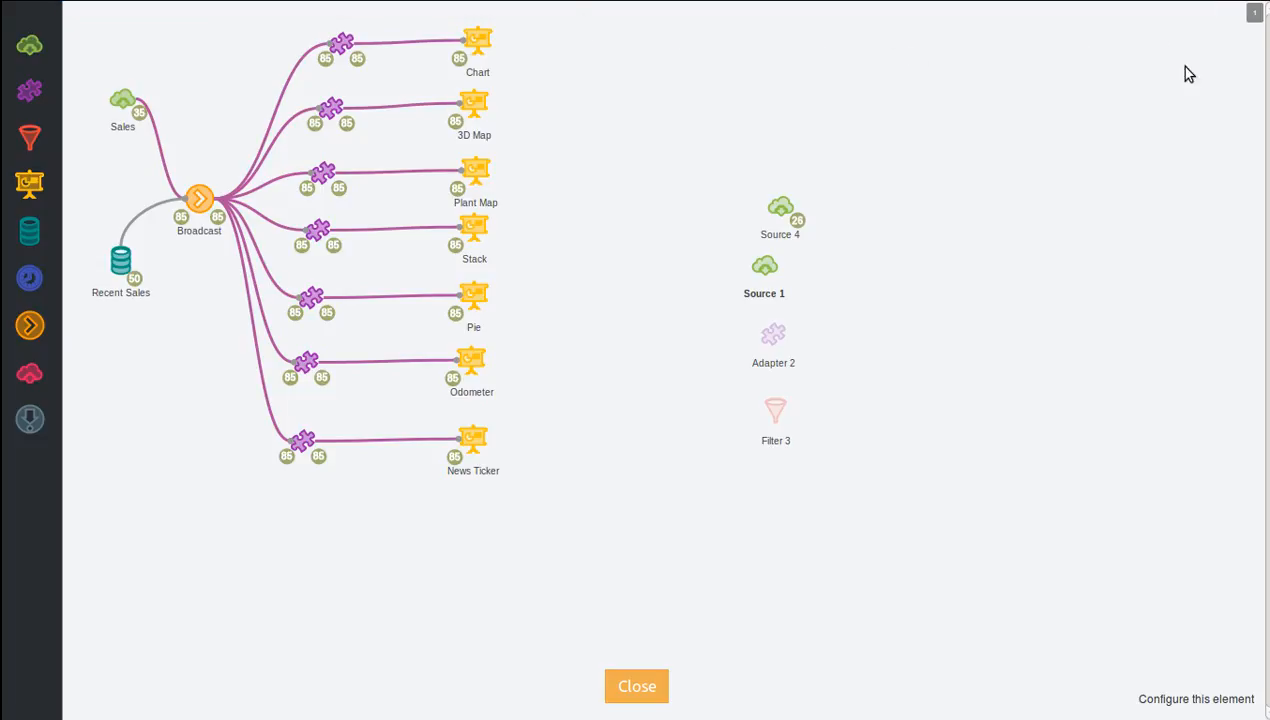
left_click(1256, 14)
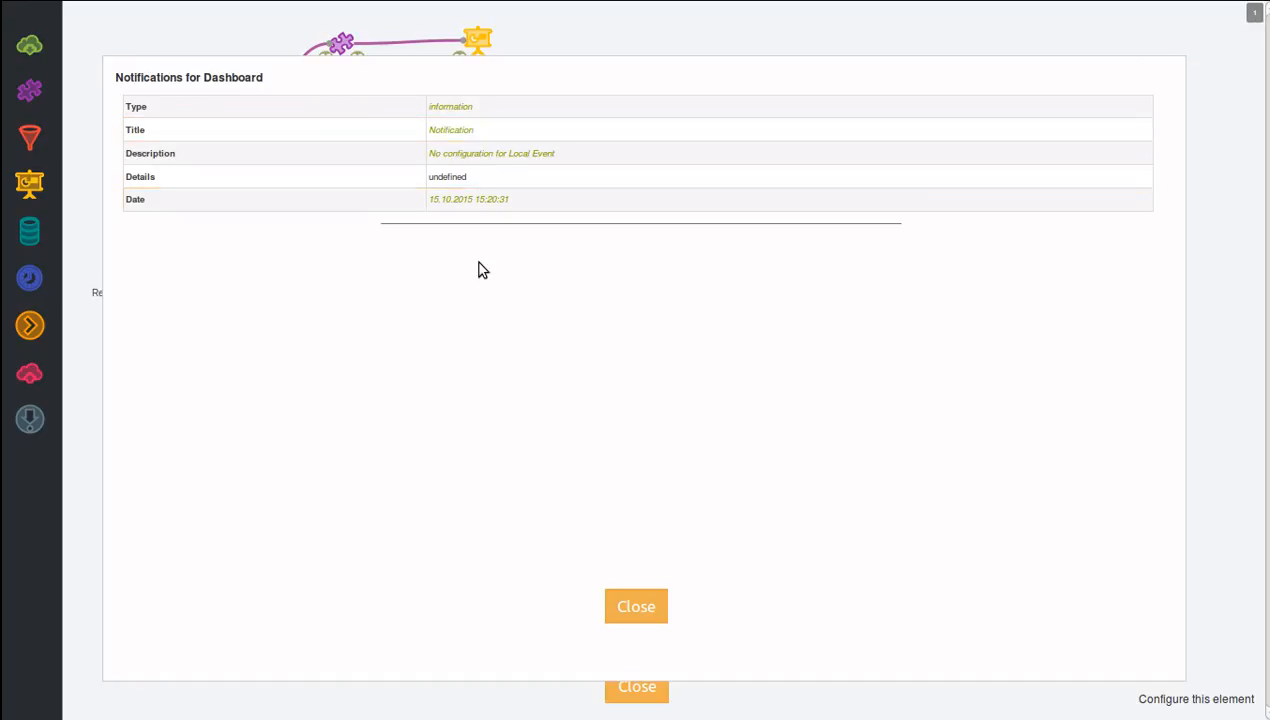
left_click(620, 604)
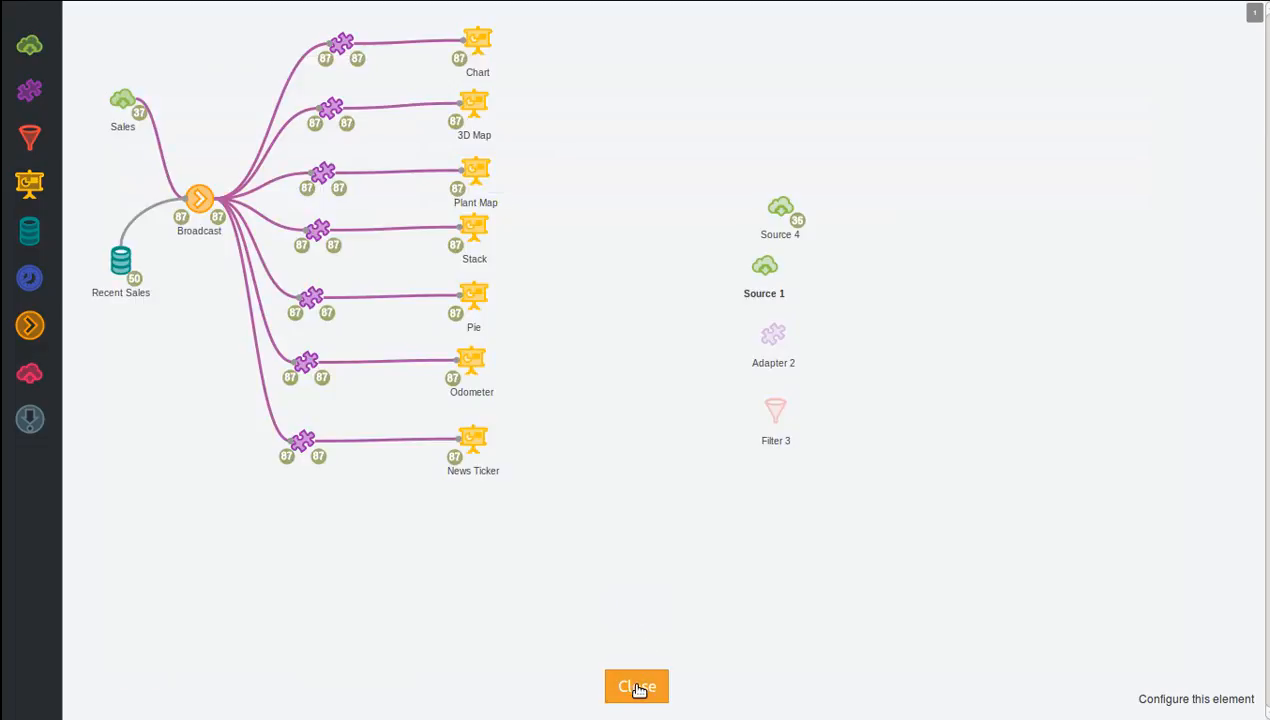
Rename Source 1 as Selected and Source 4 as Sales.
double_click(762, 293)
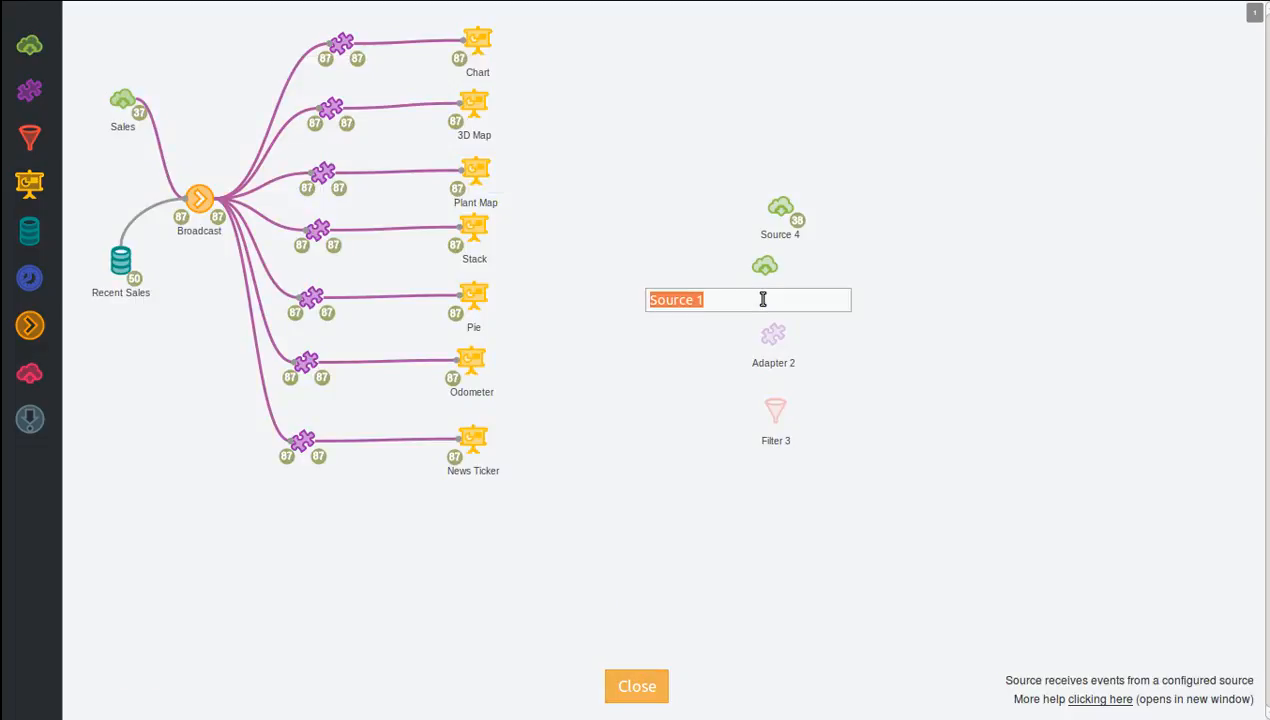
type("Sele")
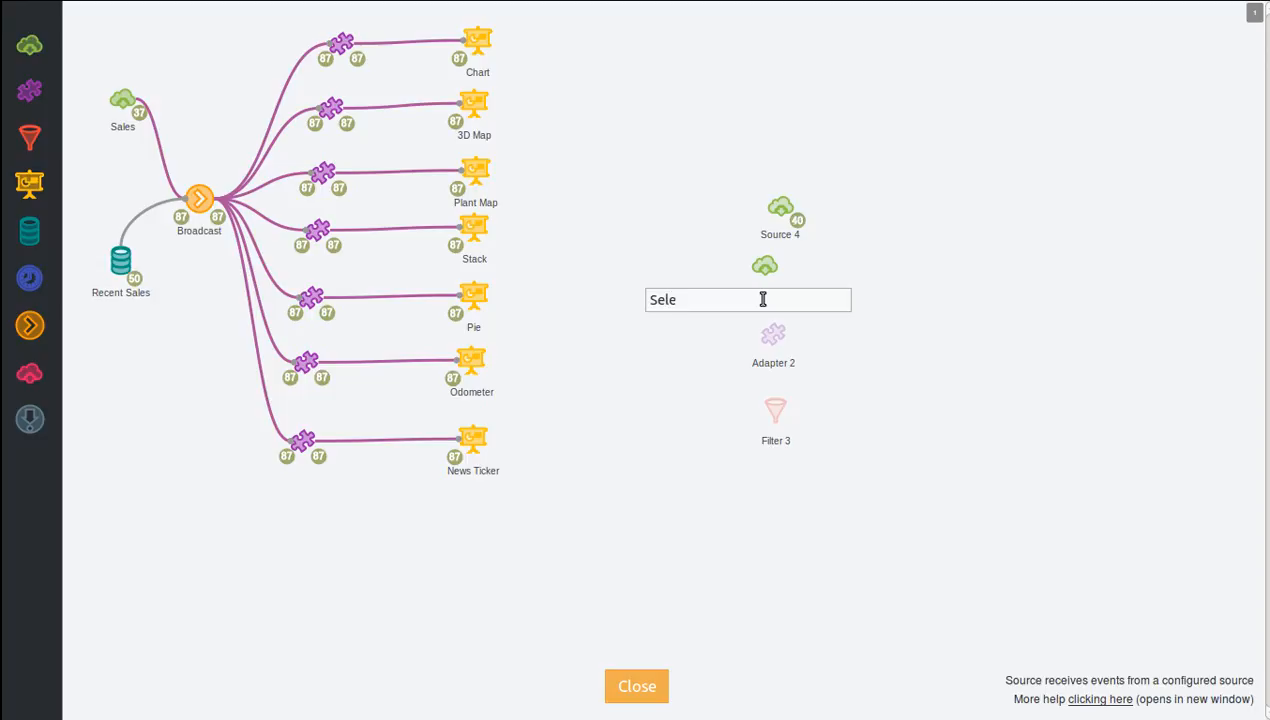
type("cted")
key("Return")
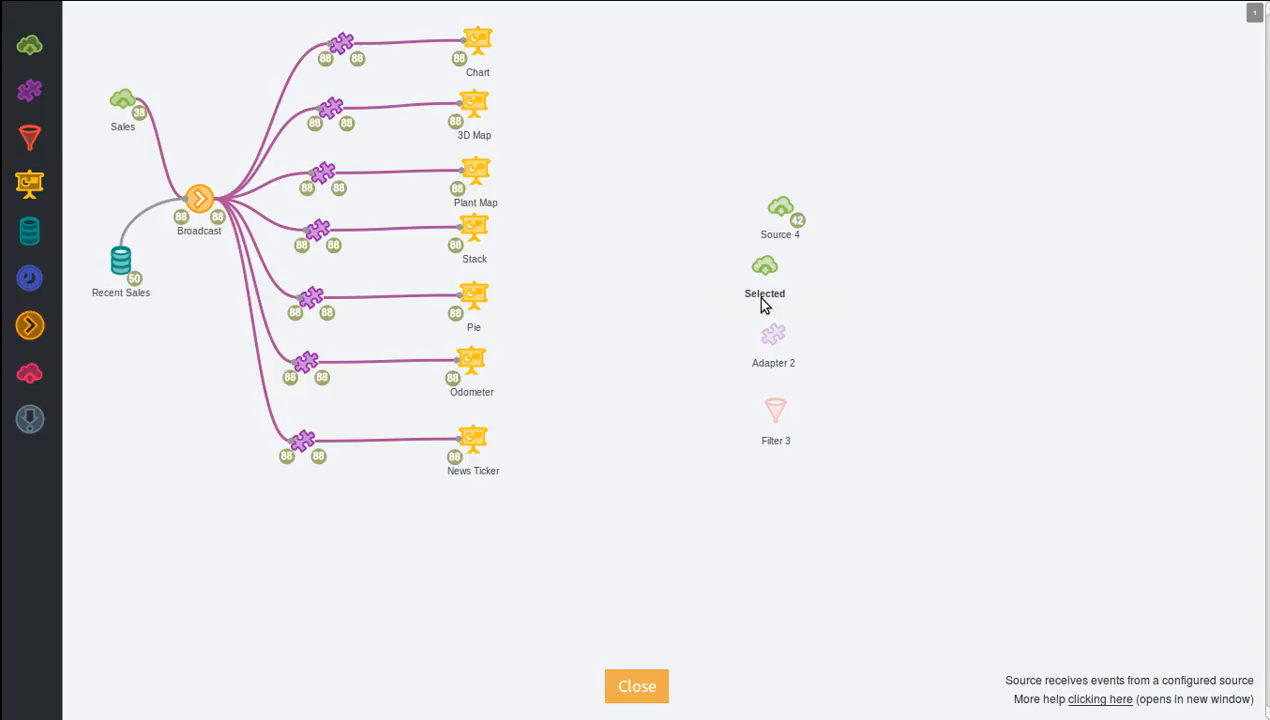
double_click(780, 236)
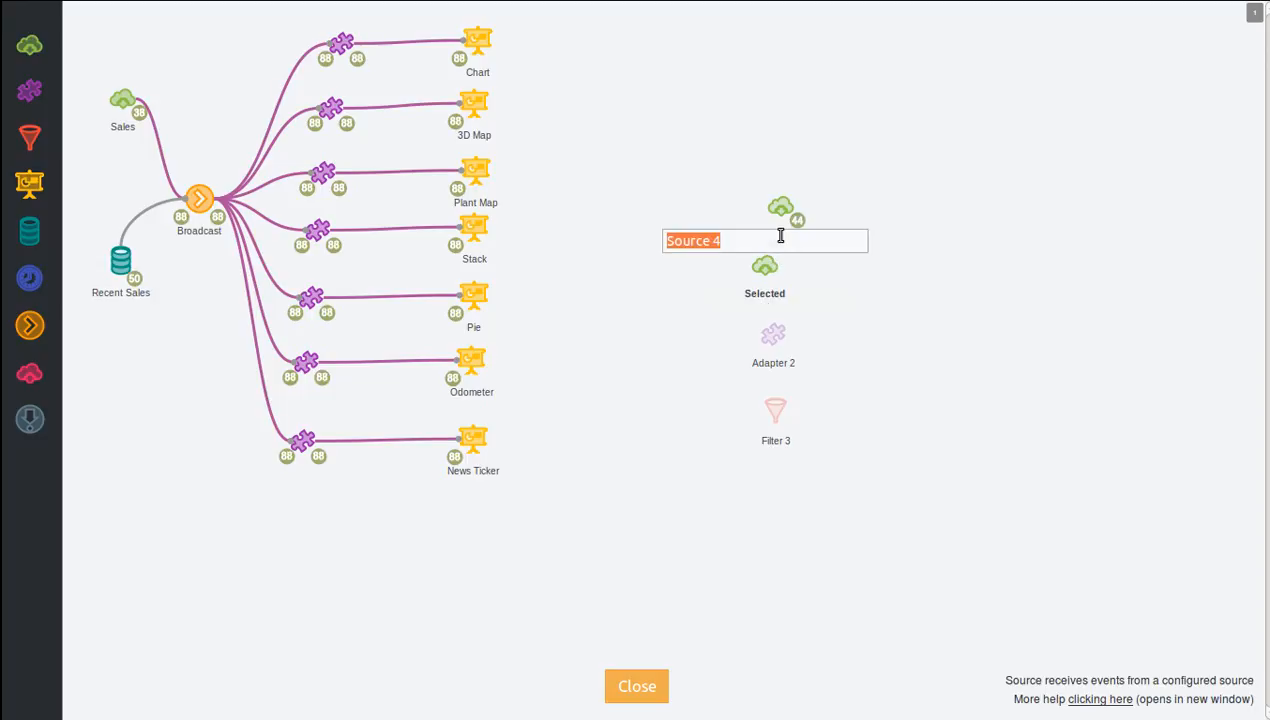
type("Sales")
key("Return")
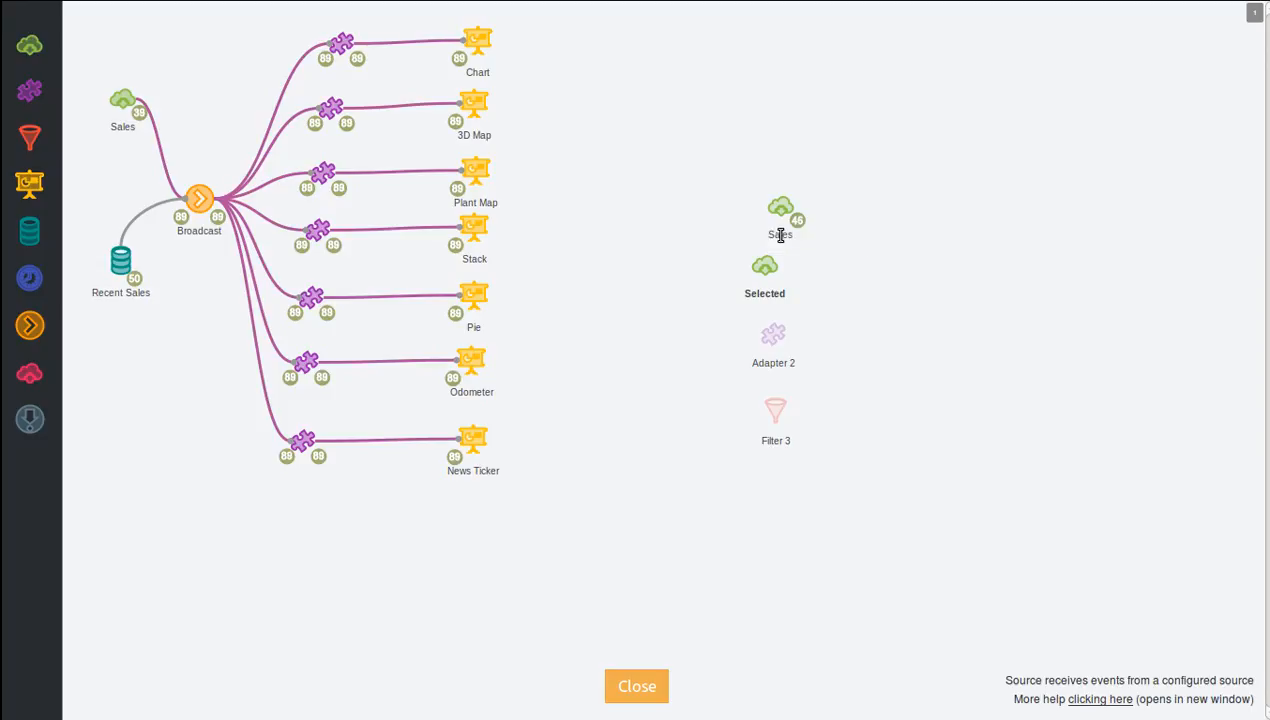
Select Canada and France events in the dashboard's news ticker and inspect the output of the Selected source in the designer.
left_click(637, 686)
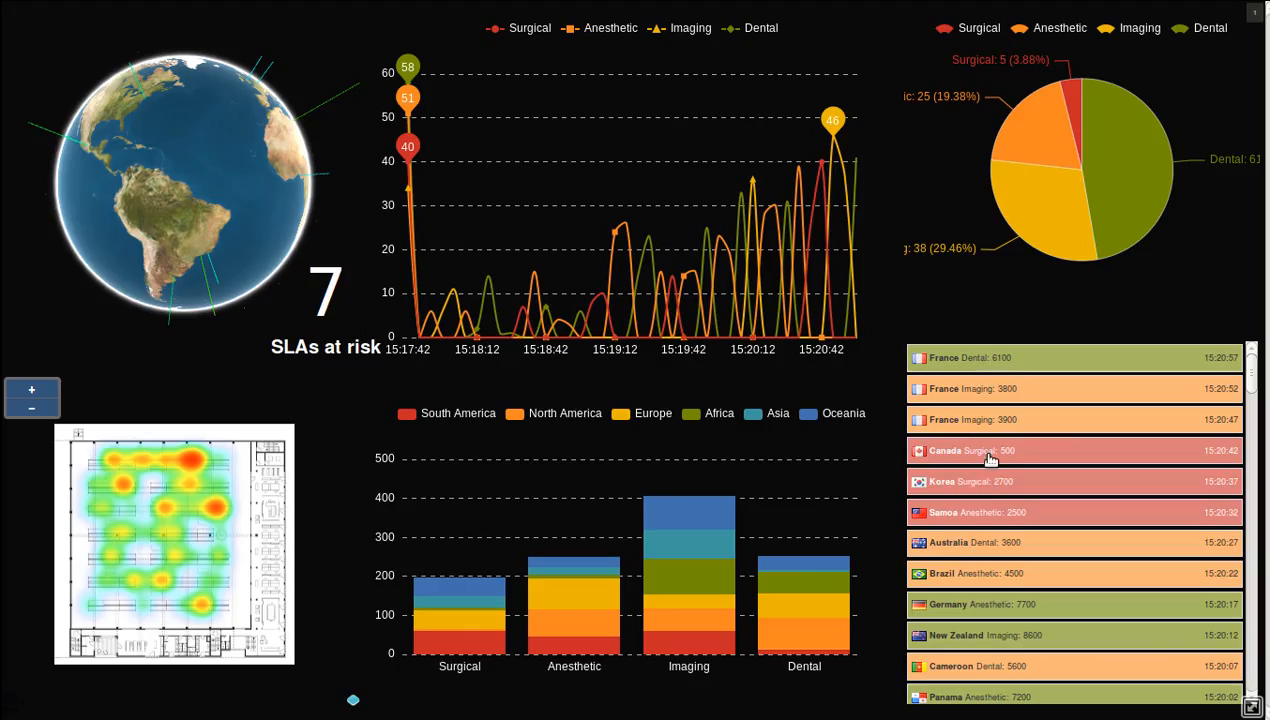
mouse_move(17, 98)
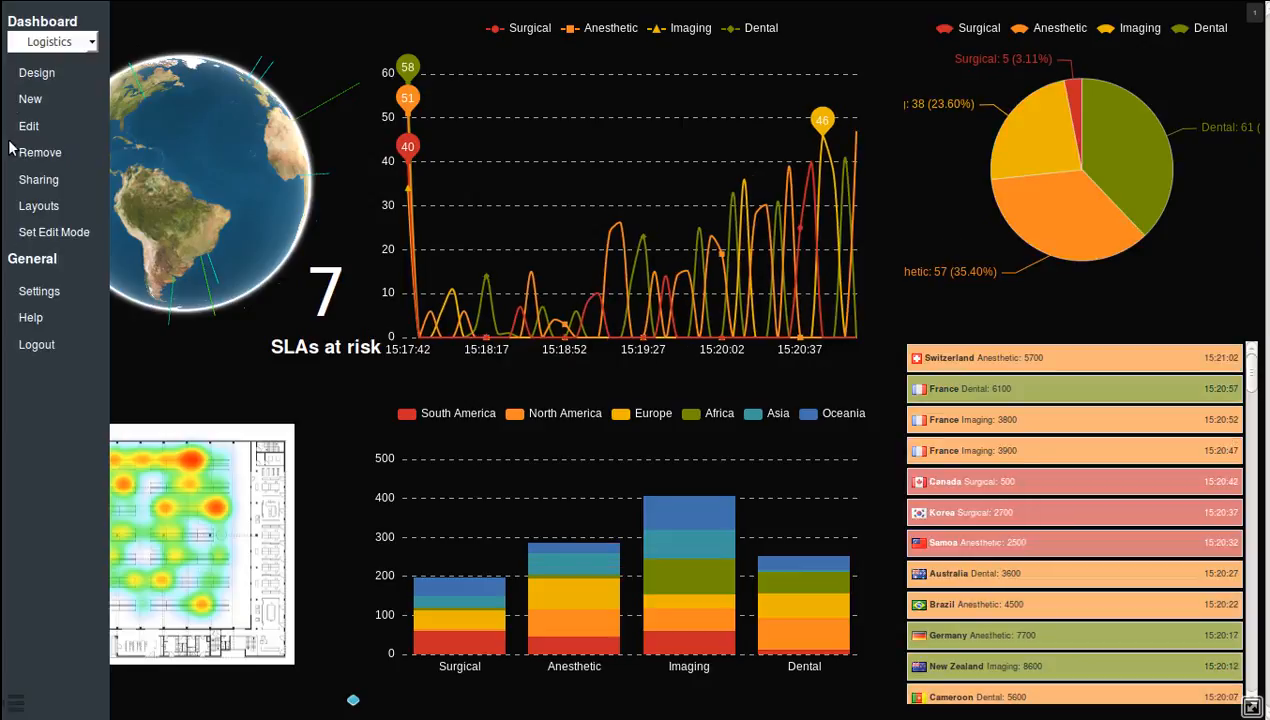
left_click(35, 72)
left_click(782, 276)
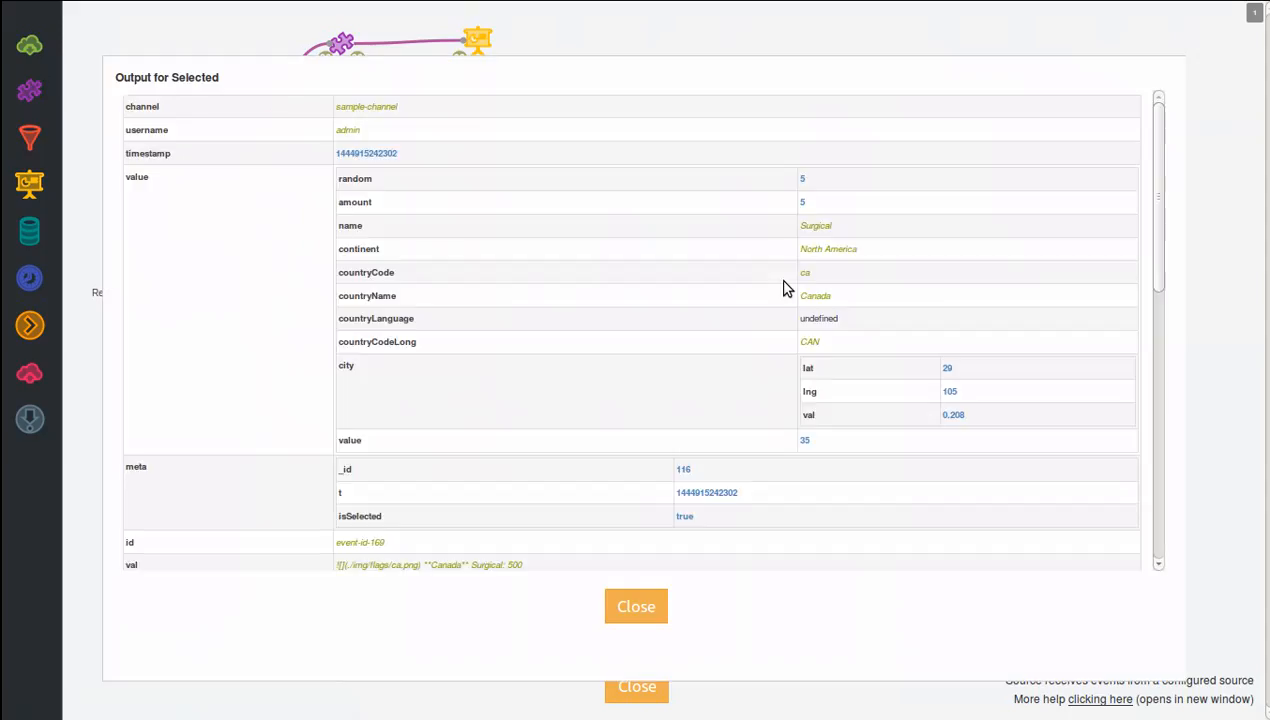
scroll(733, 231, "down", 3)
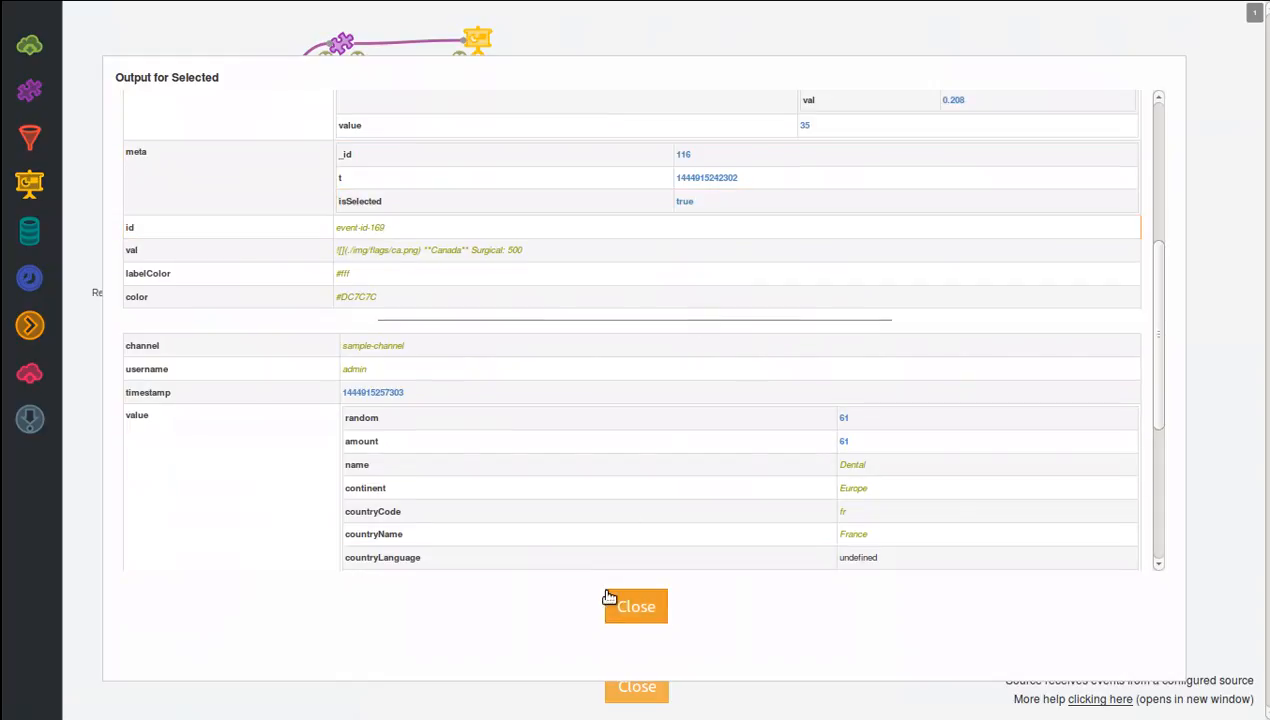
left_click(615, 604)
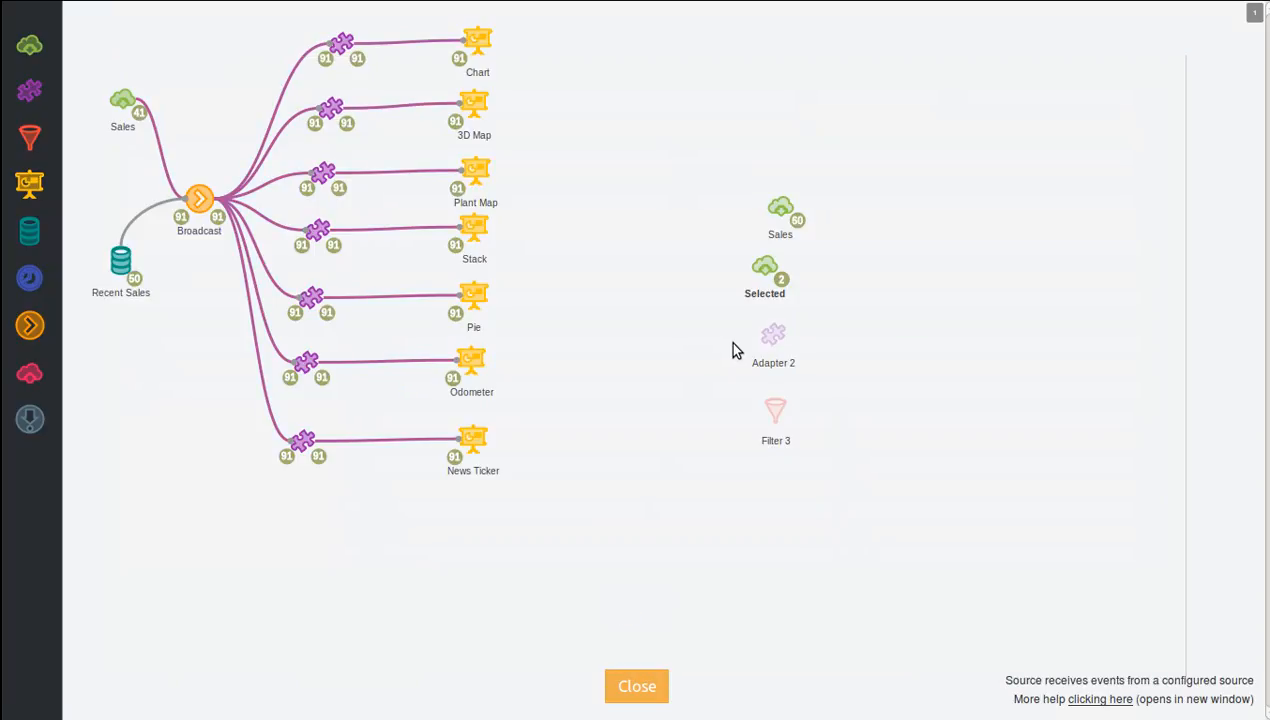
Open the configuration of Adapter 2 and examine its Control, Logic, Event, State, Object and Math blocks.
left_click(771, 335)
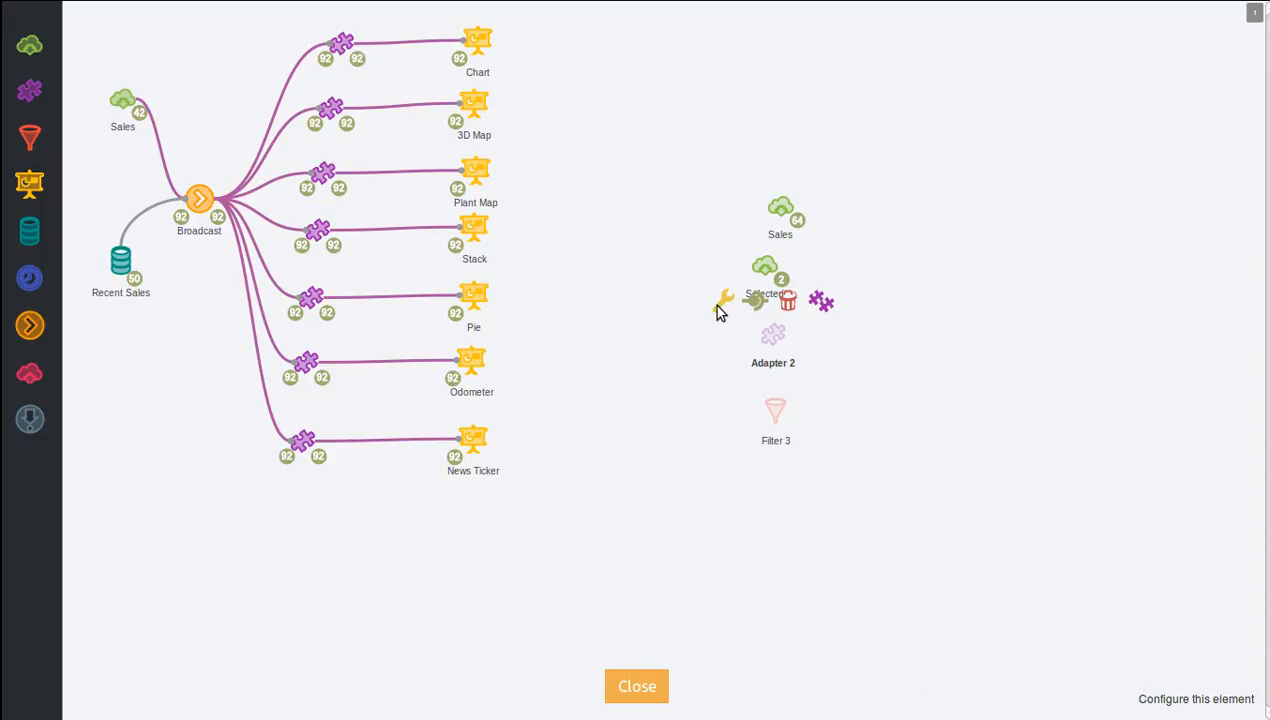
left_click(721, 304)
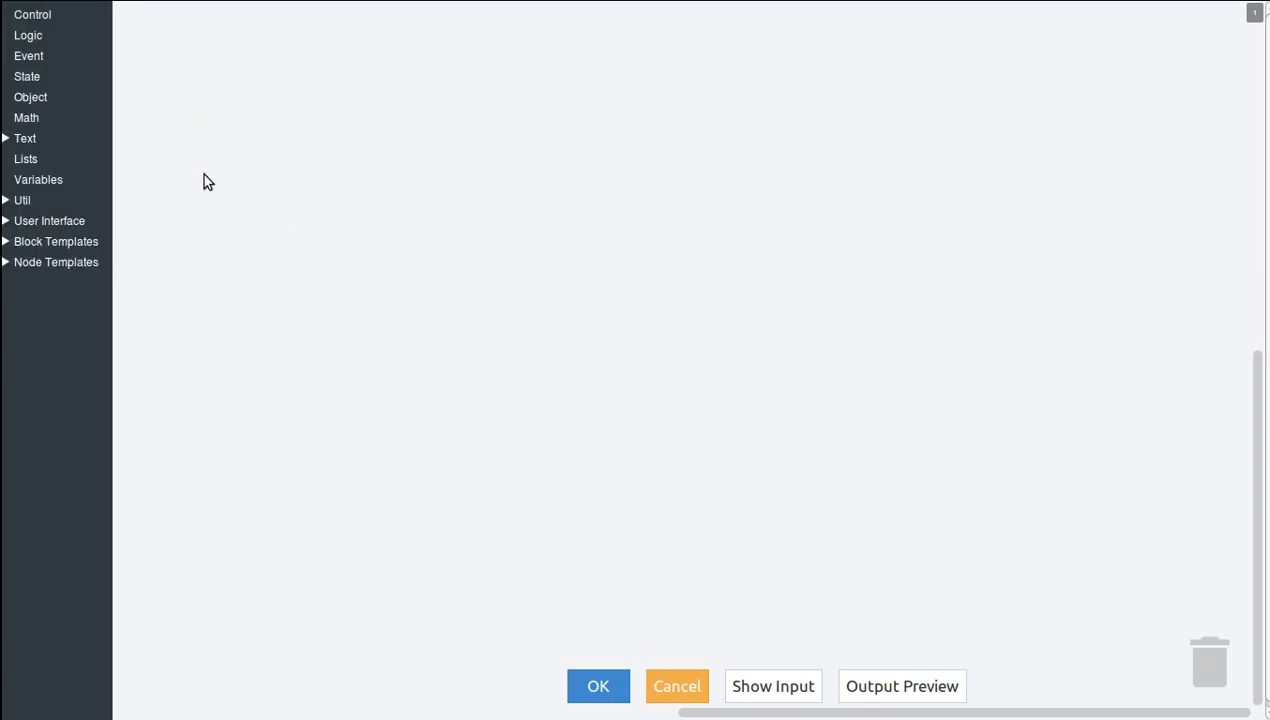
left_click(52, 17)
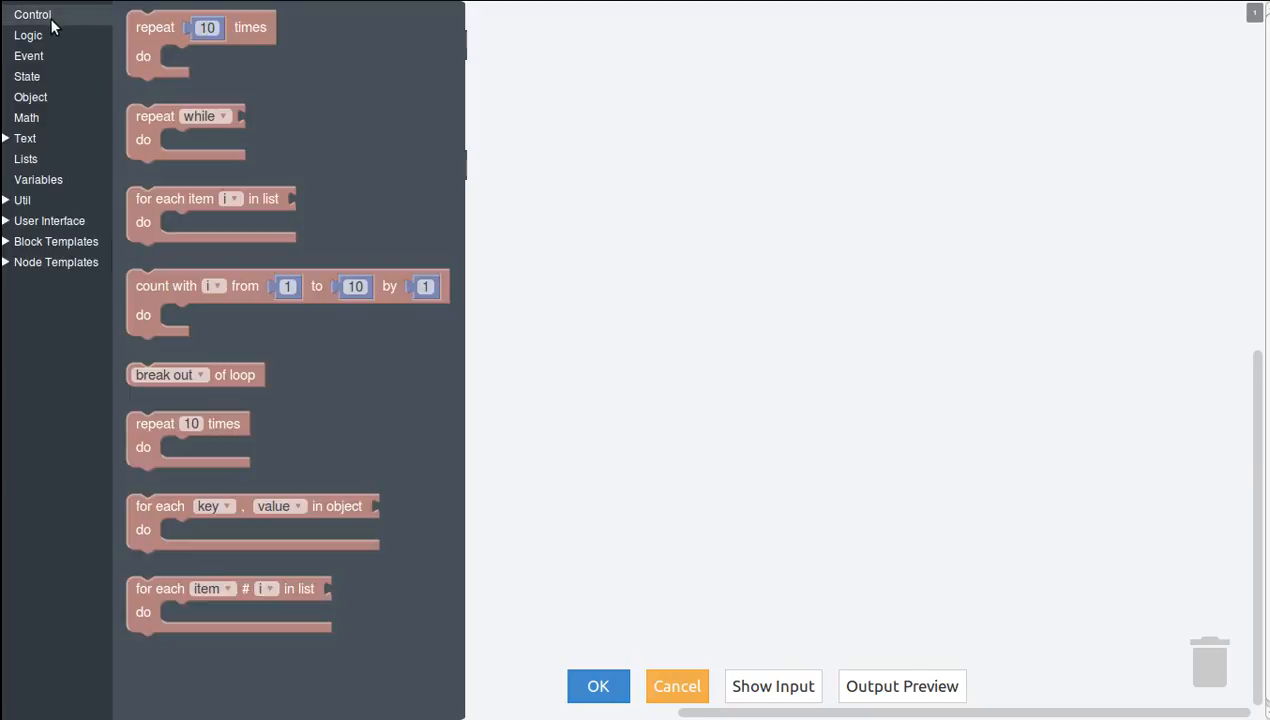
left_click(32, 36)
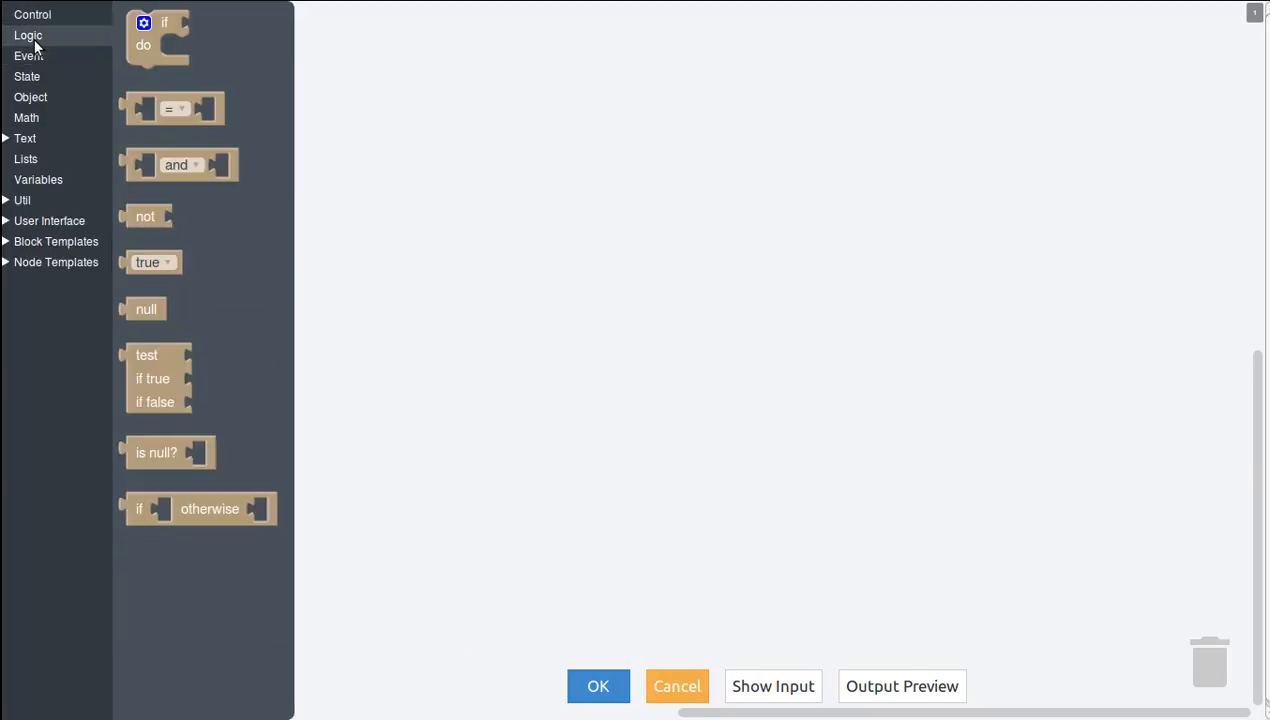
left_click(32, 56)
left_click(30, 76)
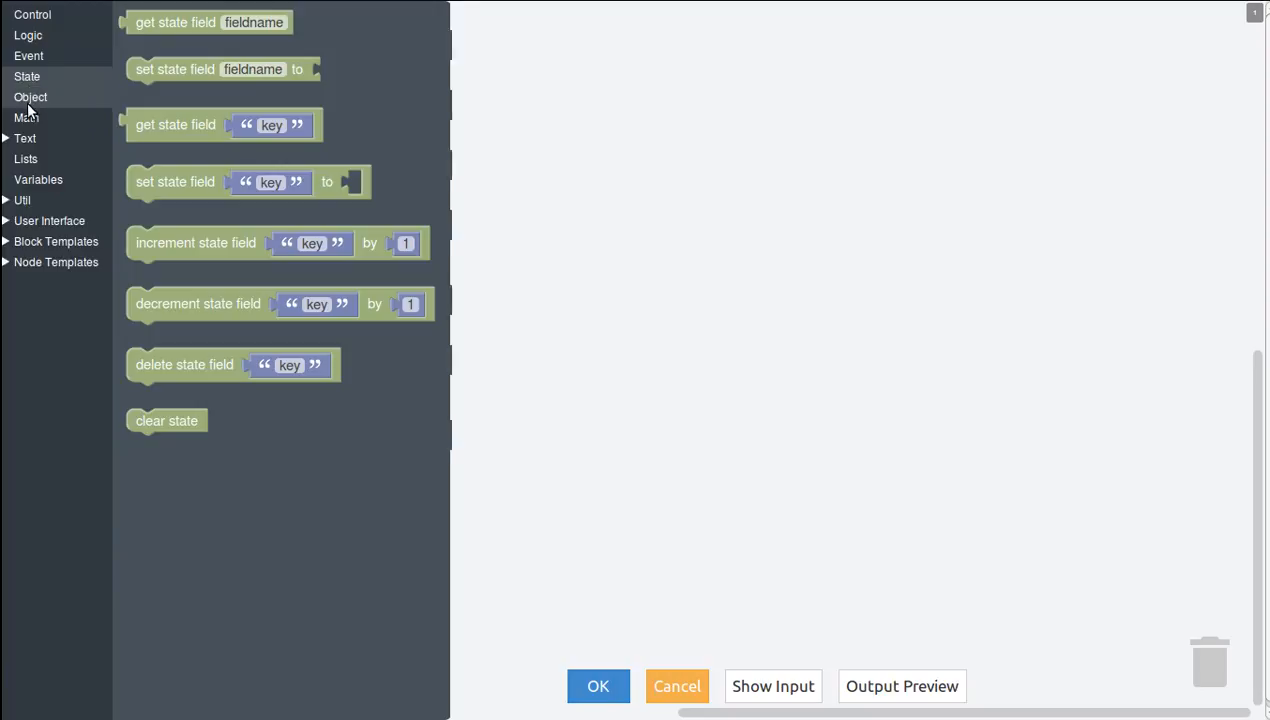
left_click(29, 98)
left_click(26, 118)
Examine the Text, Lists, Variables, Util and User Interface blocks available for Adapter 2.
left_click(12, 140)
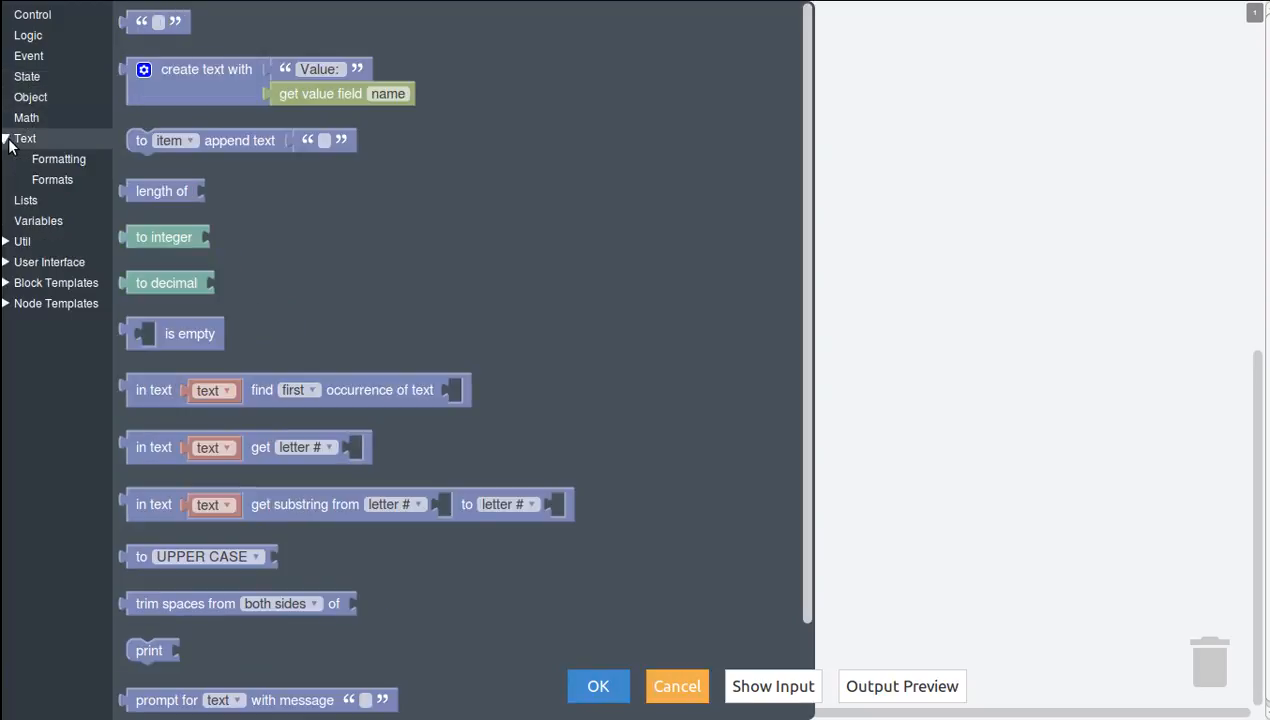
left_click(45, 156)
left_click(66, 182)
left_click(47, 201)
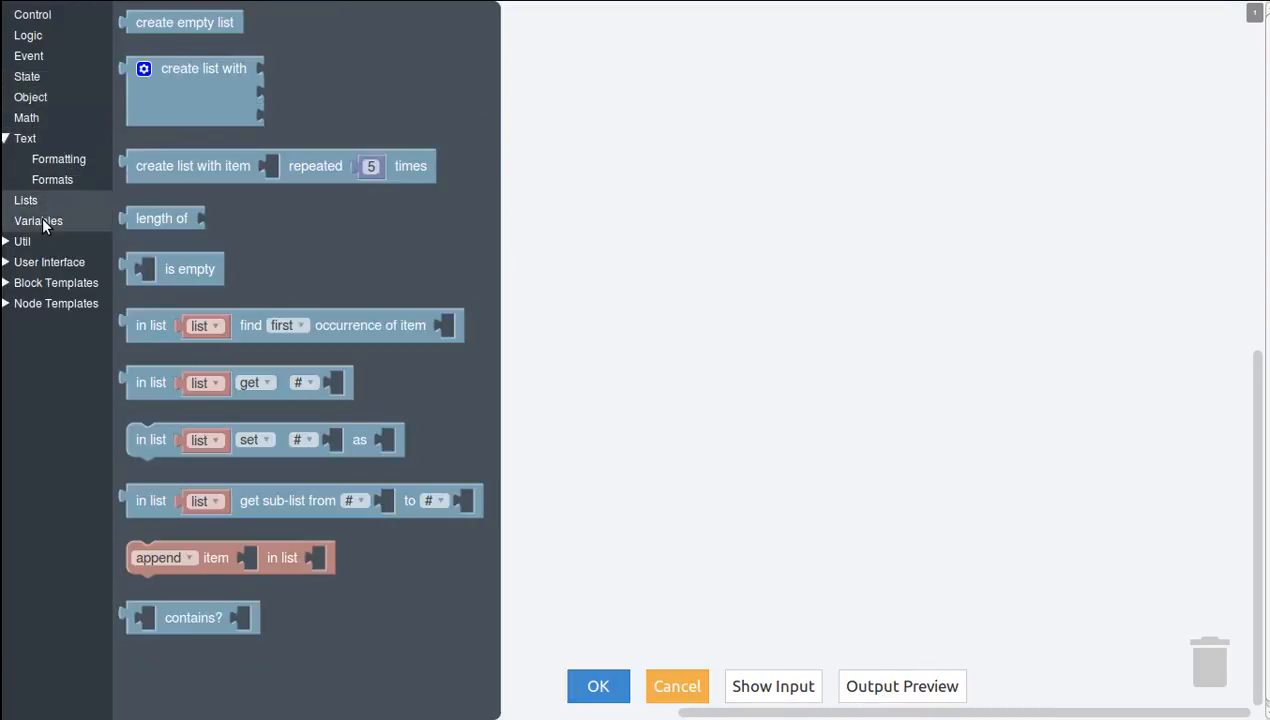
left_click(43, 218)
left_click(22, 243)
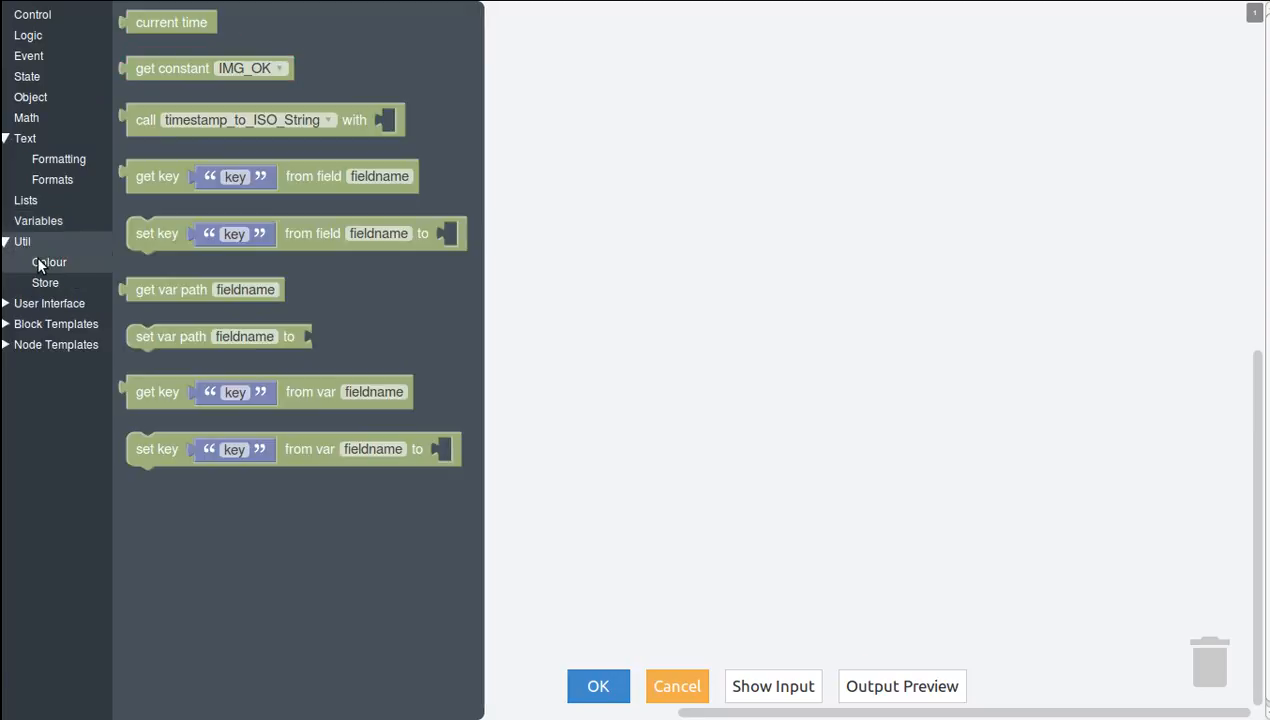
left_click(42, 265)
left_click(44, 281)
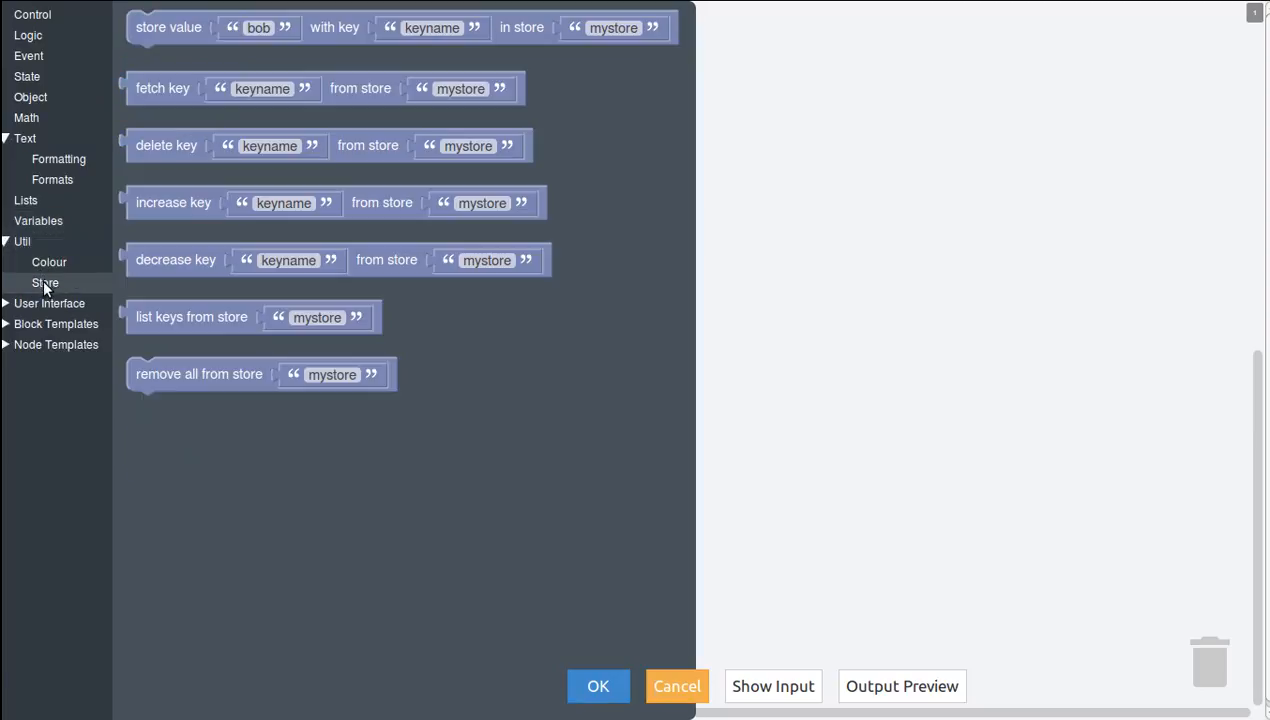
left_click(7, 243)
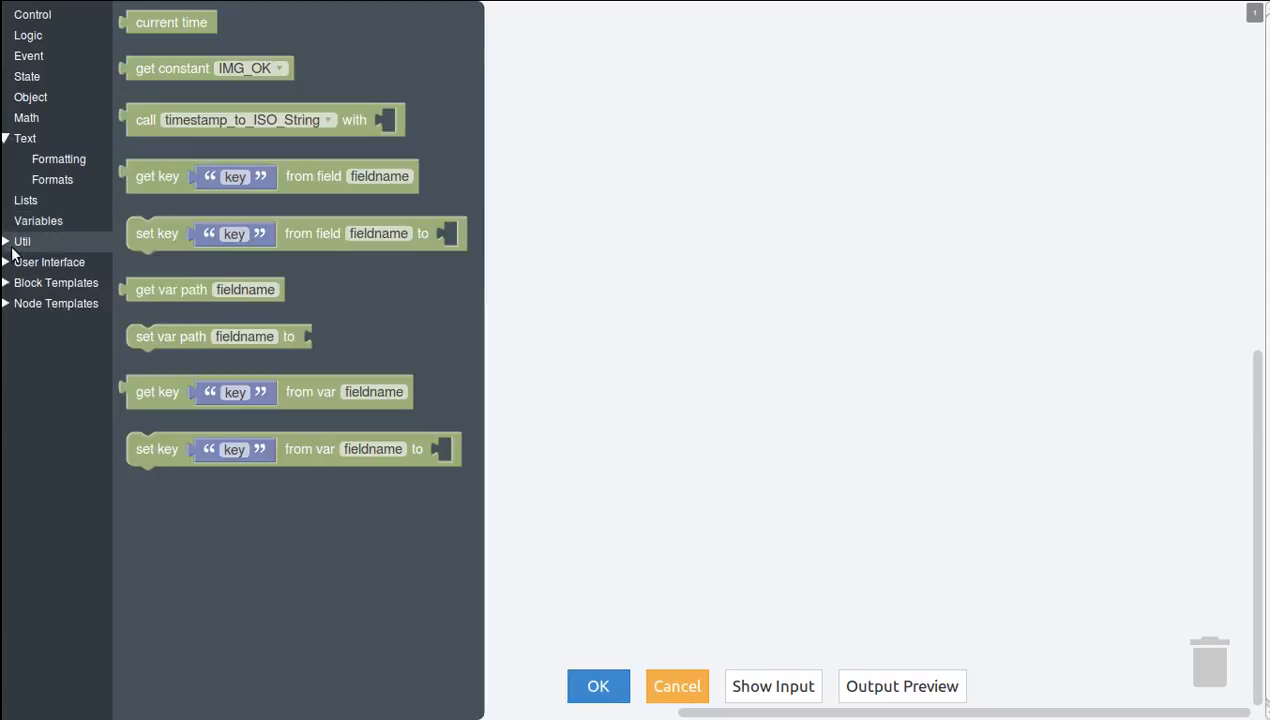
left_click(7, 264)
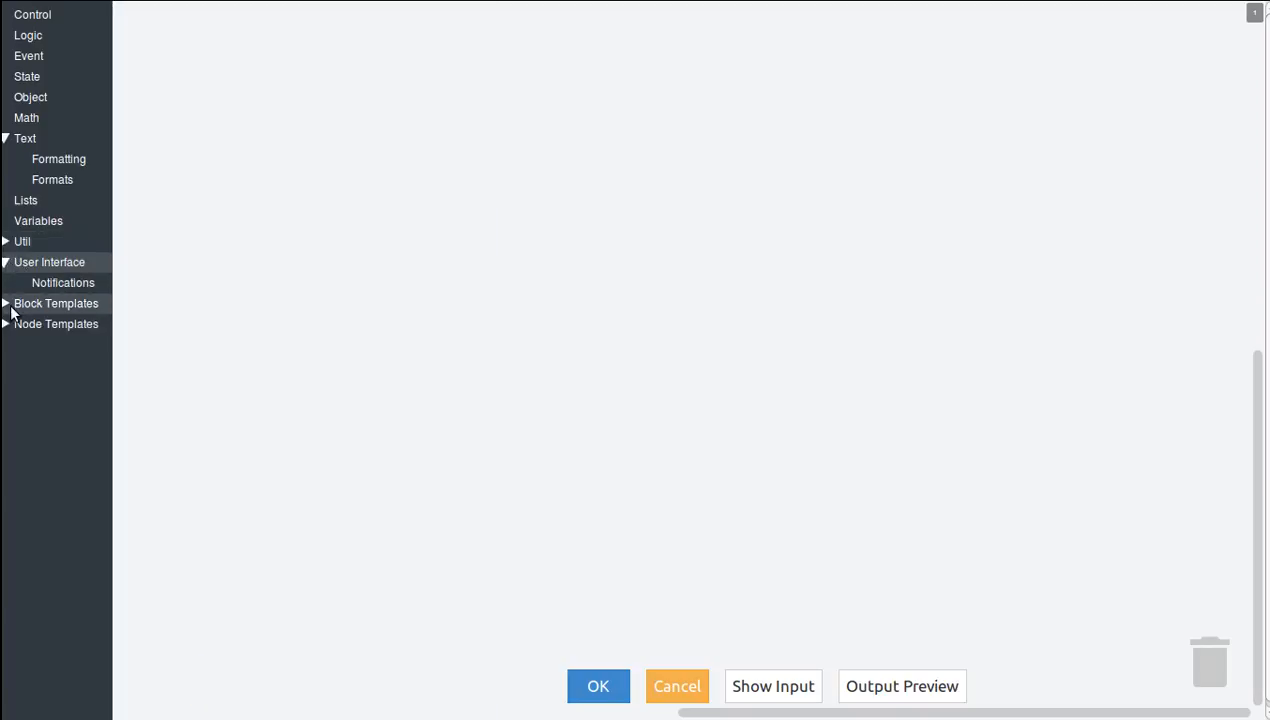
Look through the block templates for setting values, labels and colors in Adapter 2.
left_click(12, 304)
left_click(34, 326)
left_click(73, 344)
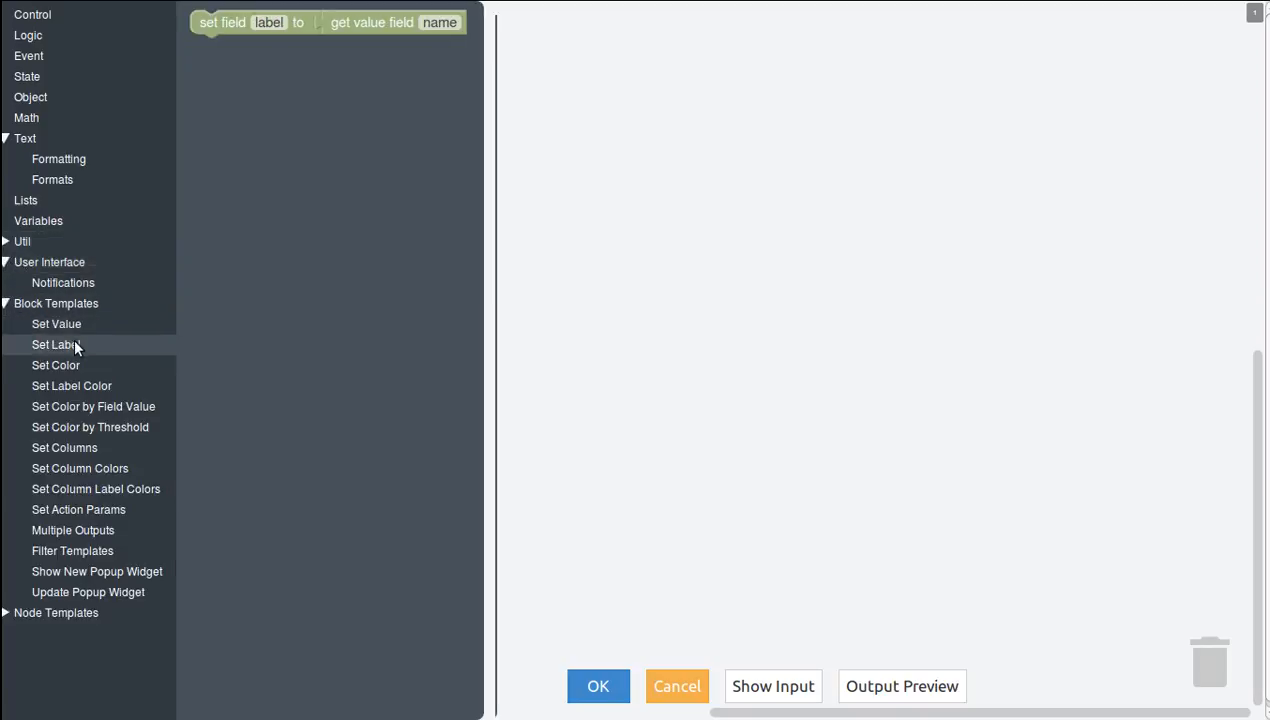
left_click(75, 360)
left_click(77, 381)
left_click(86, 408)
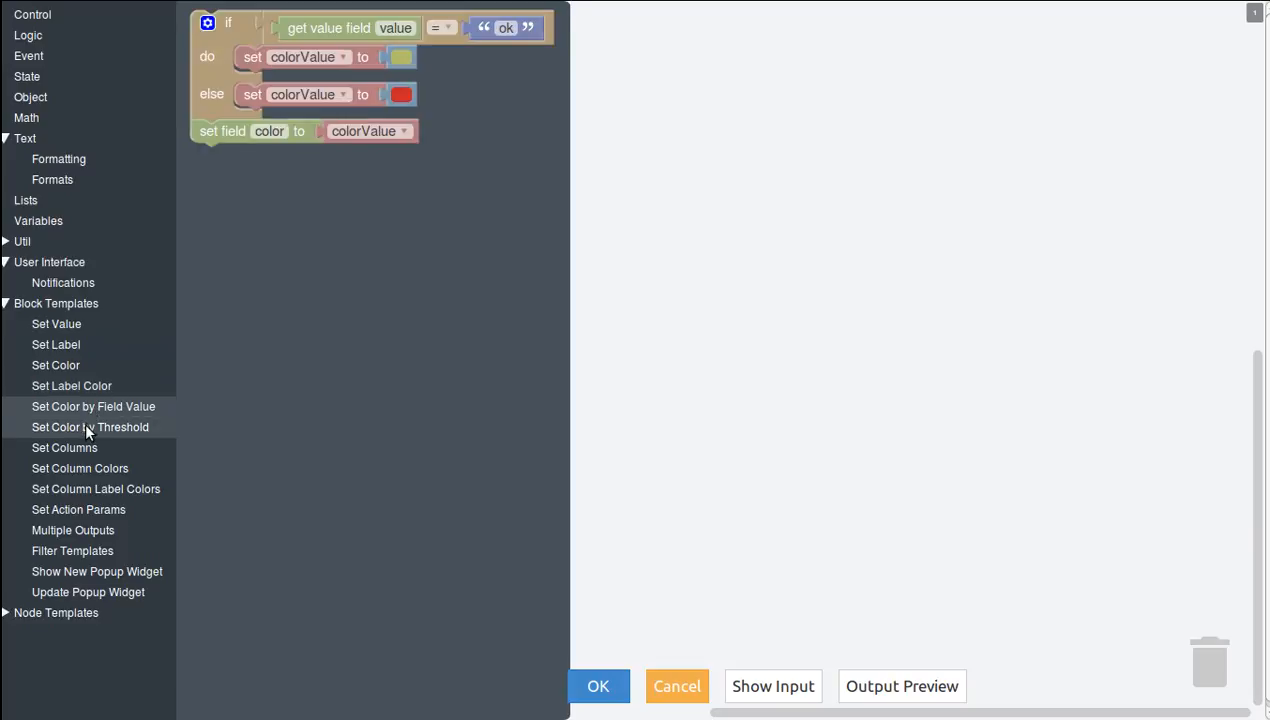
Add the Set Color by Threshold template to Adapter 2 and make both threshold conditions read the amount field.
left_click(81, 428)
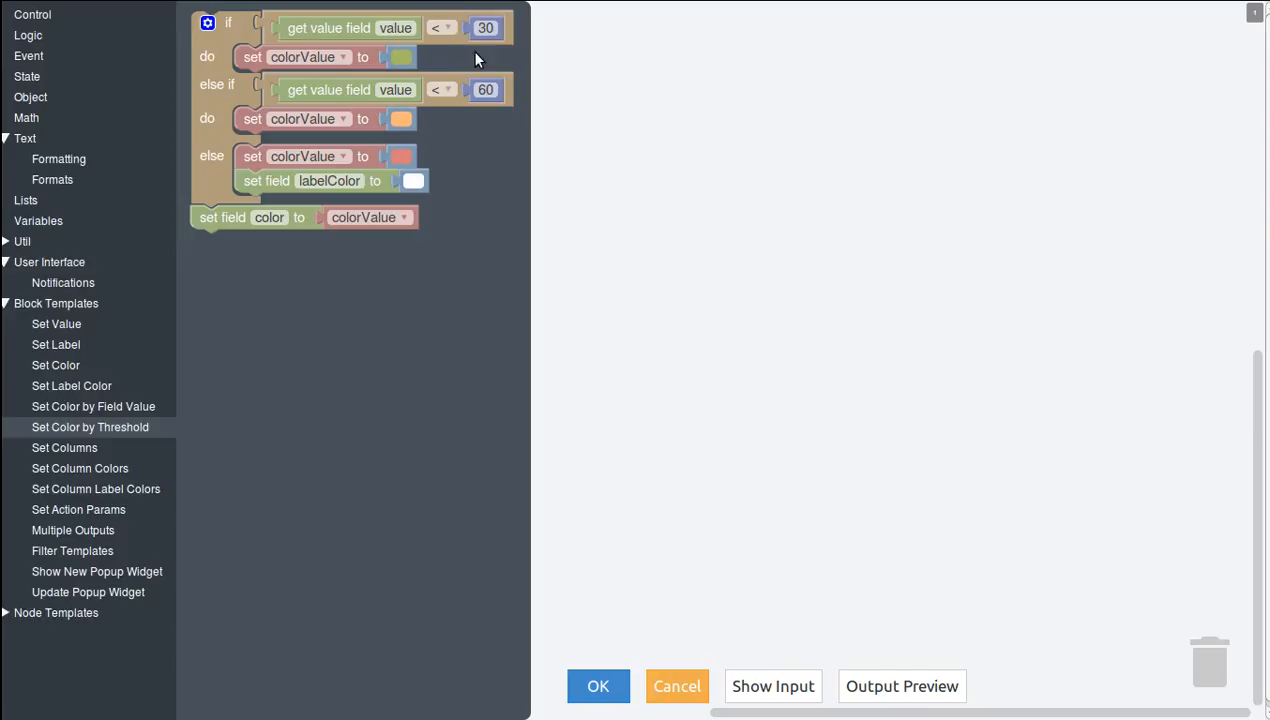
left_click_drag(217, 105, 425, 180)
left_click(597, 122)
type("amount")
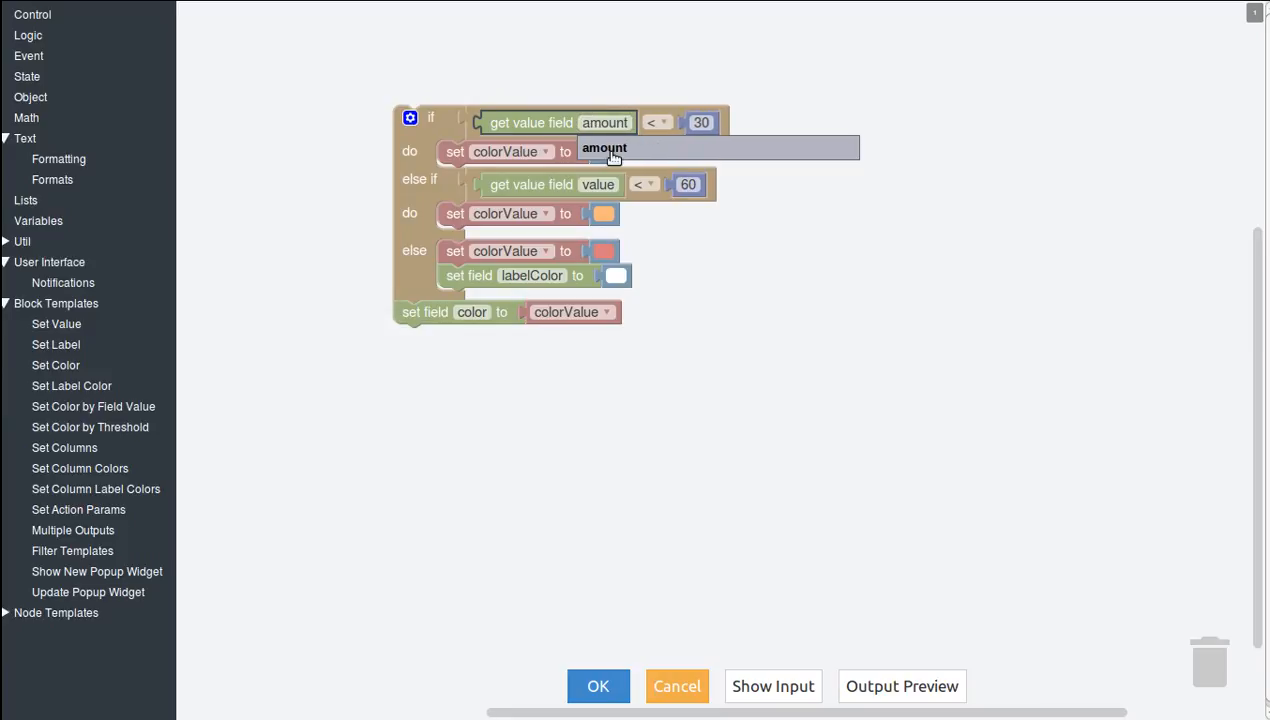
left_click(603, 148)
left_click(597, 184)
type("amo")
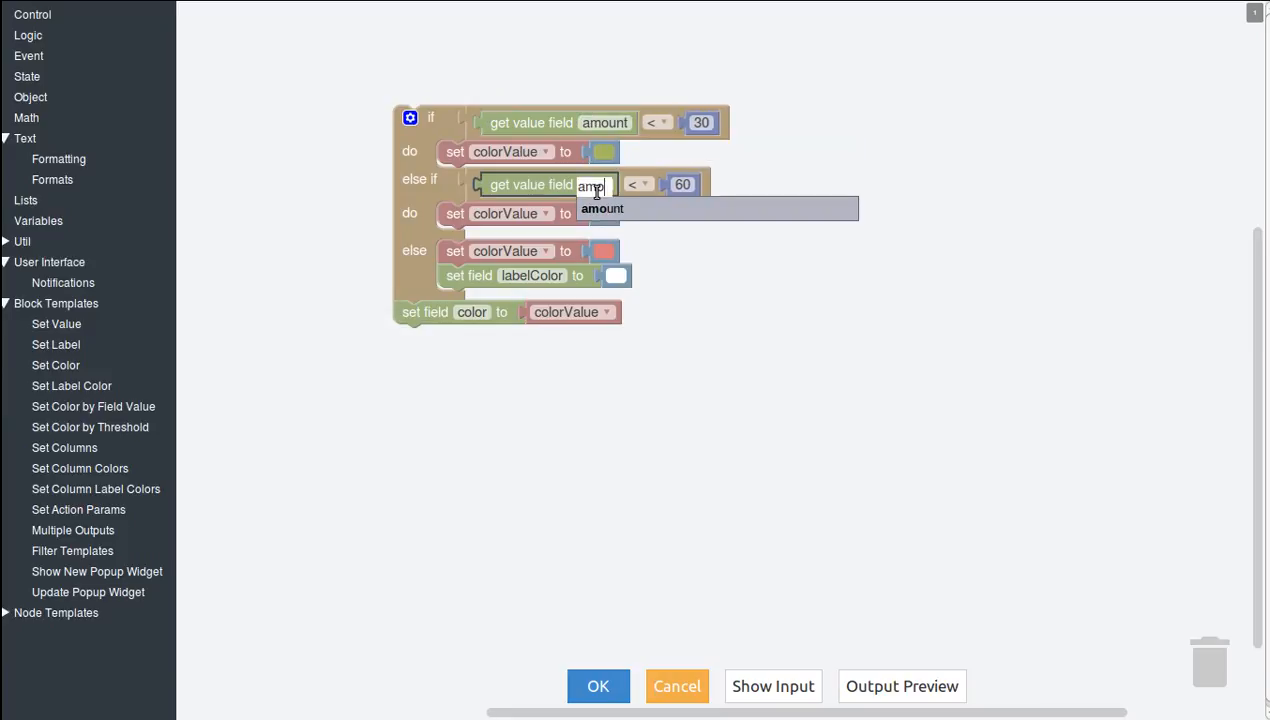
left_click(601, 208)
left_click(550, 277)
left_click(687, 218)
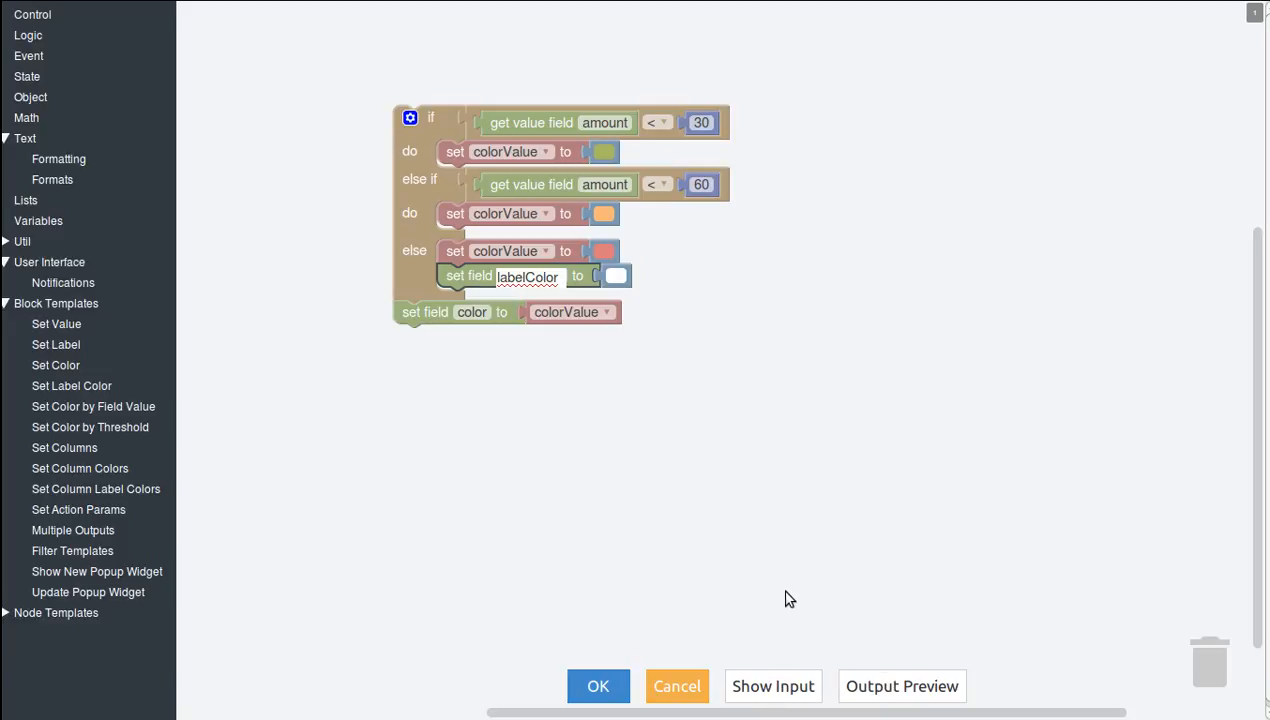
Check the input data of Adapter 2, close the view and cancel the adapter's configuration.
left_click(778, 684)
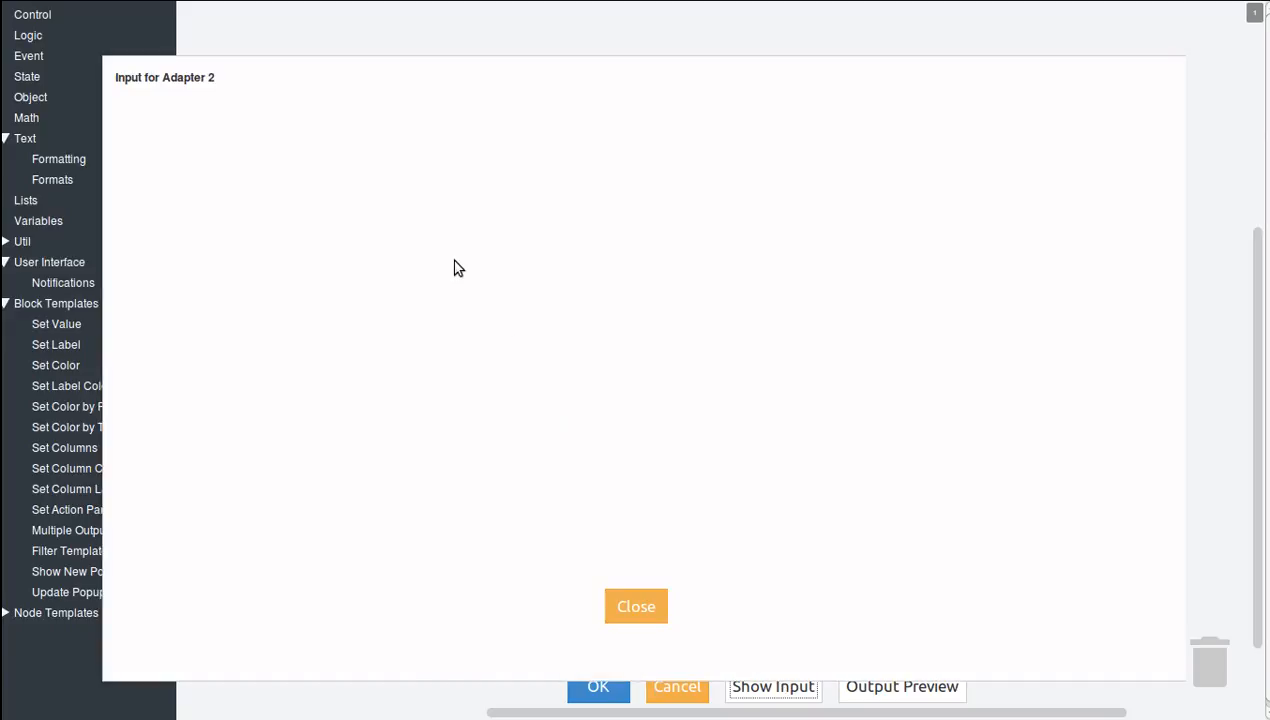
left_click(643, 607)
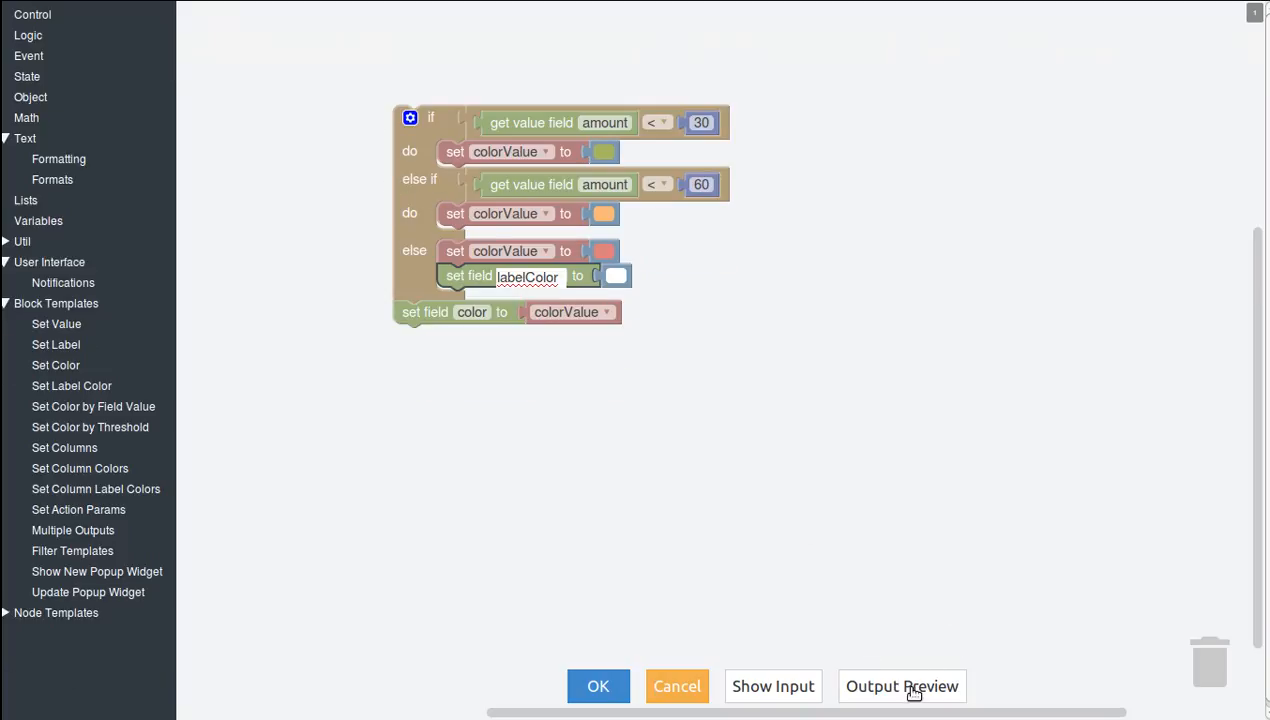
left_click(678, 690)
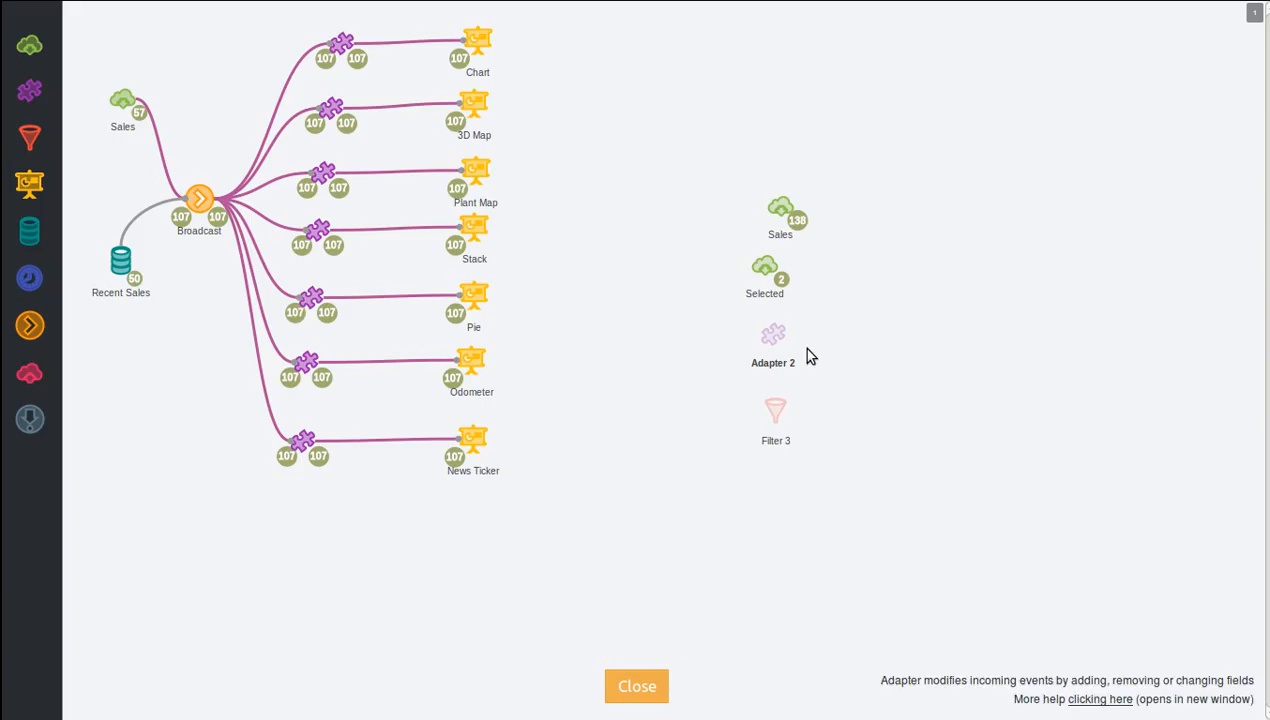
Try out the if/else keep block from Filter Templates in Filter 3, and cancel the filter's configuration.
left_click(775, 408)
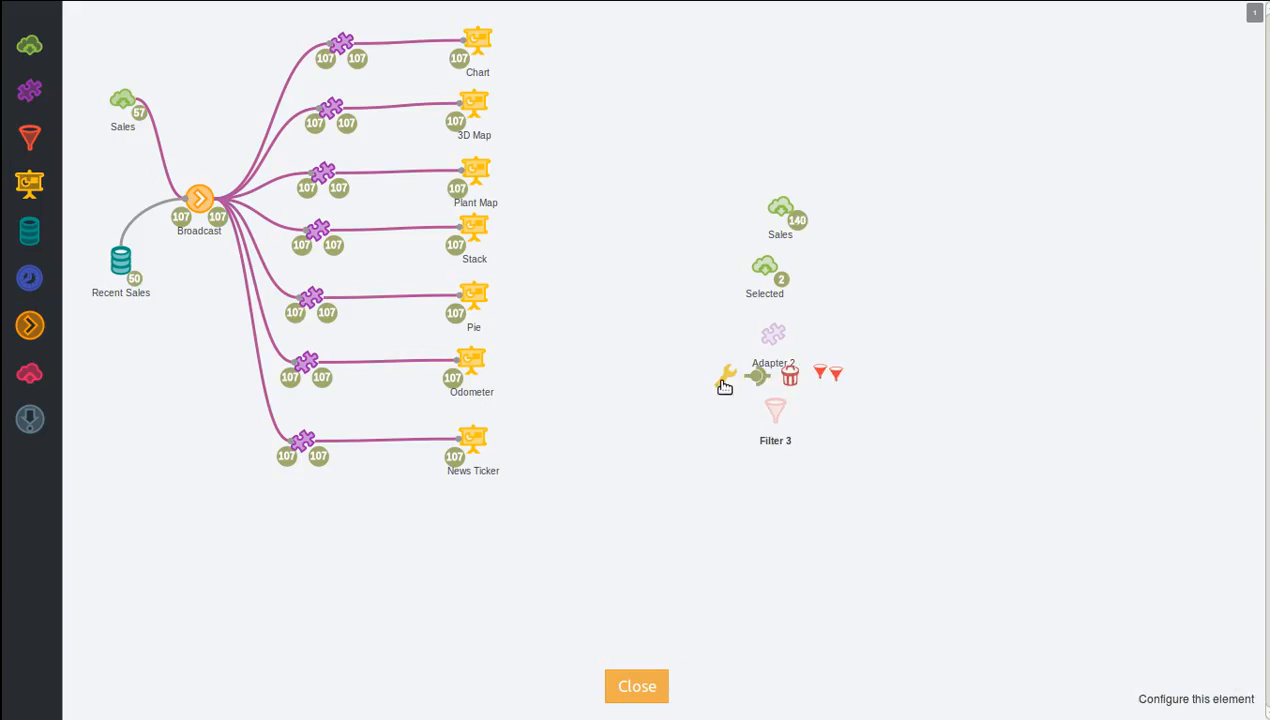
left_click(724, 388)
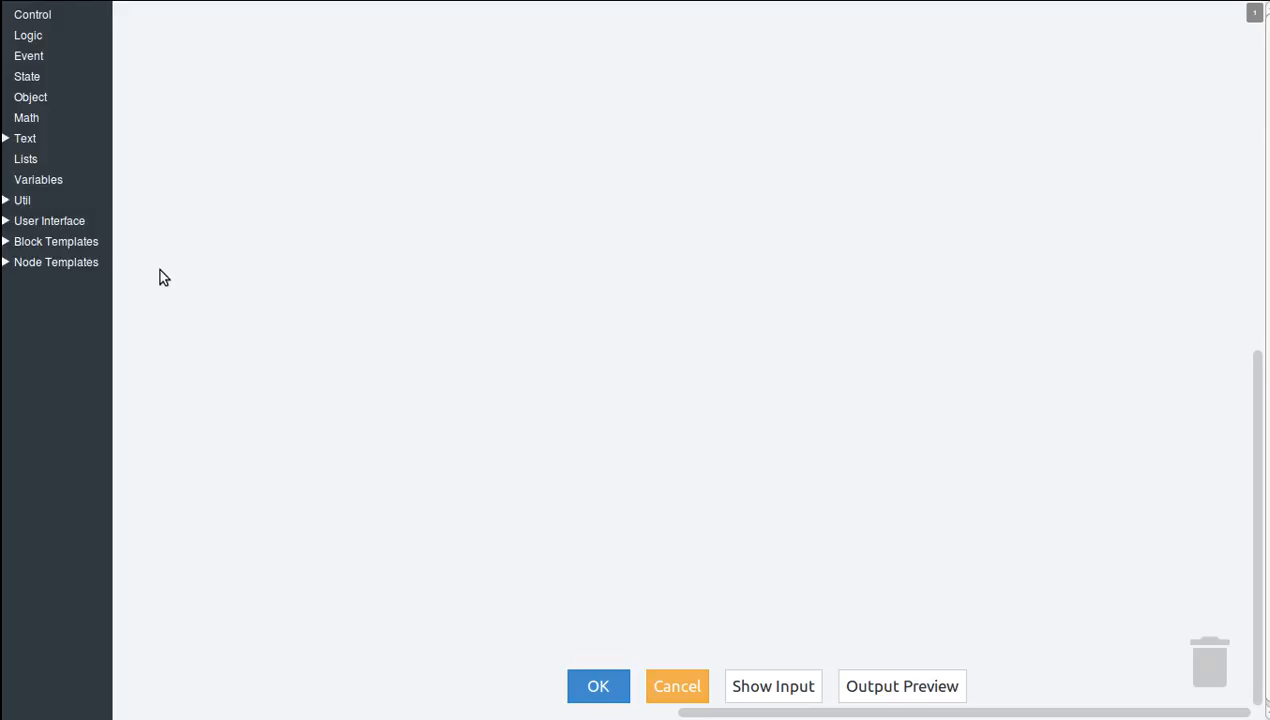
left_click(34, 244)
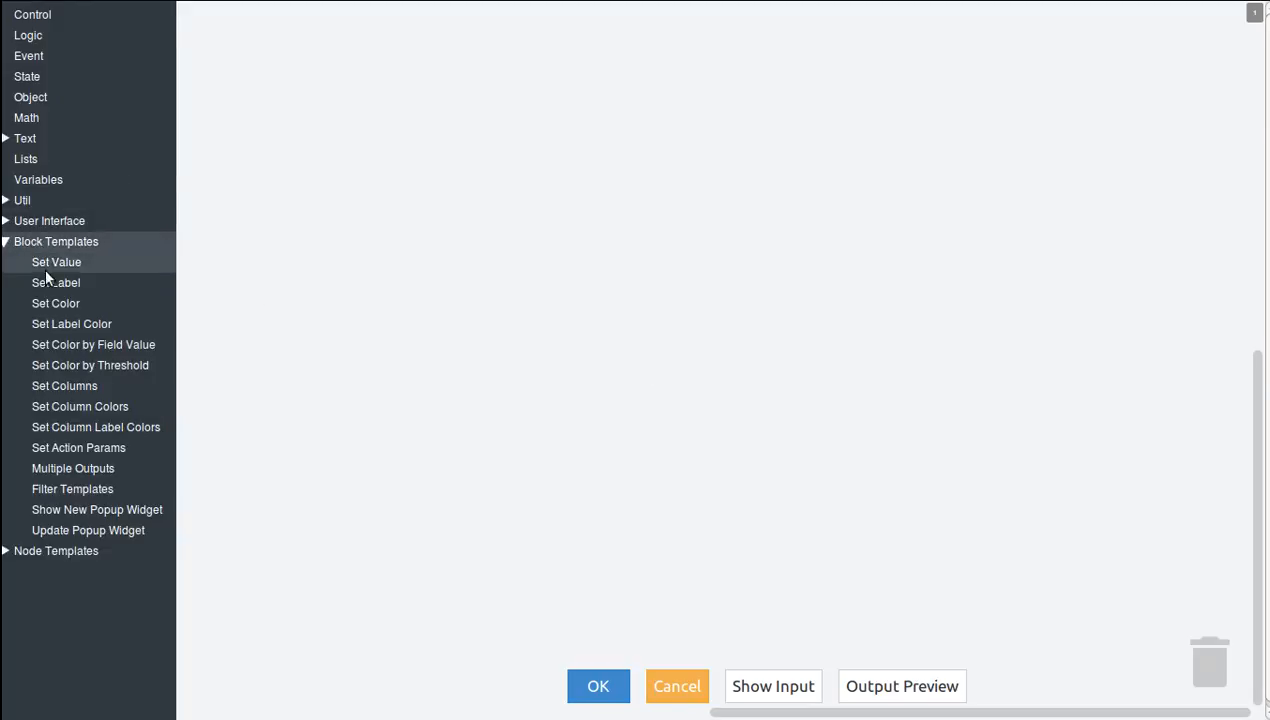
left_click(97, 488)
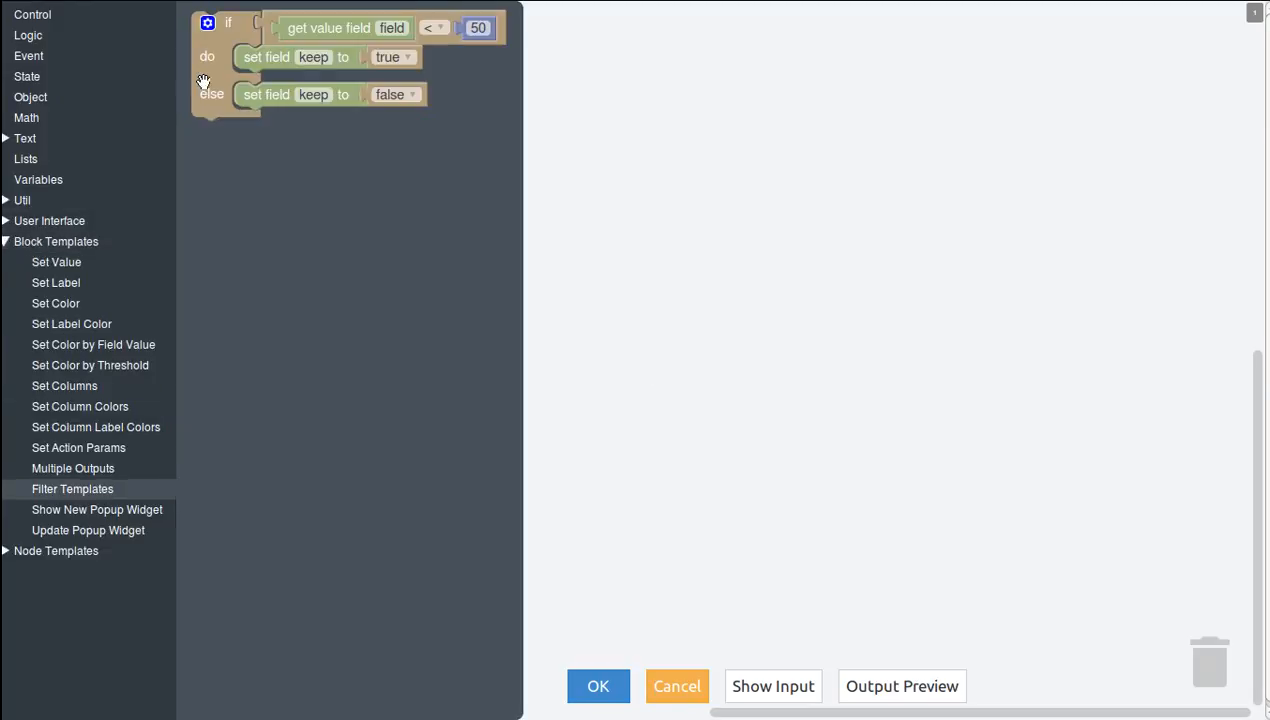
left_click_drag(201, 85, 319, 162)
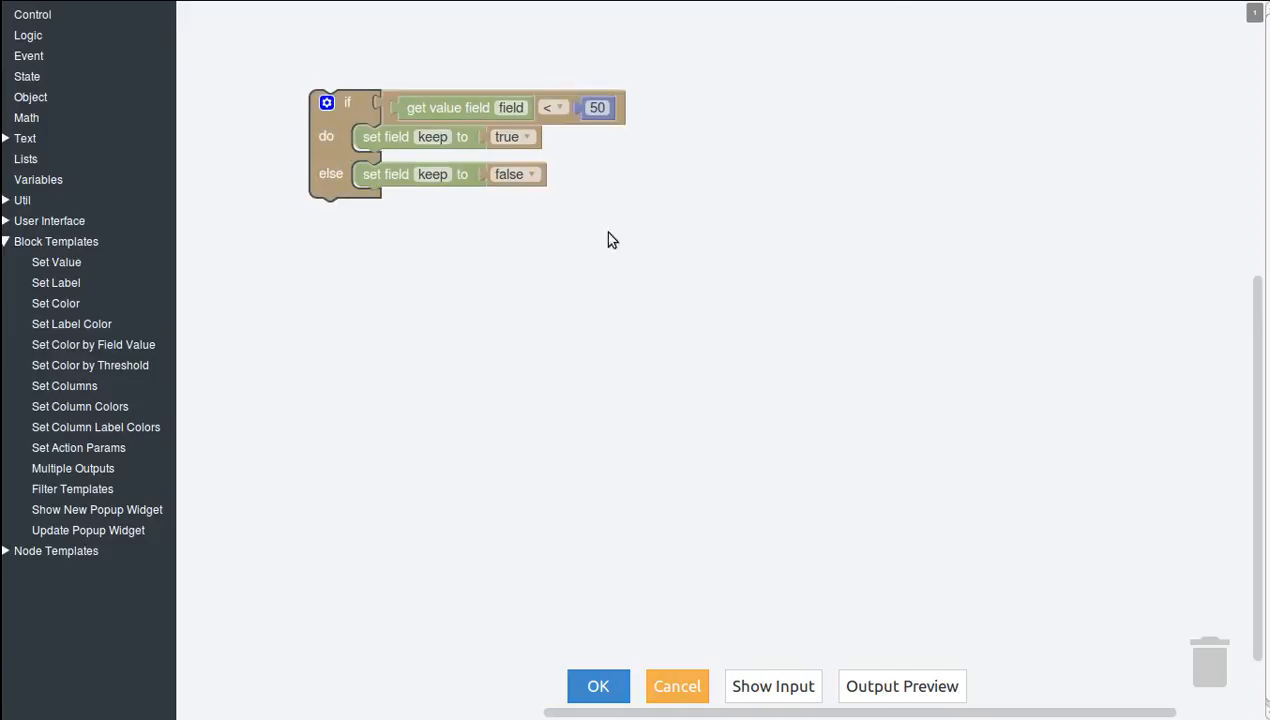
left_click(683, 690)
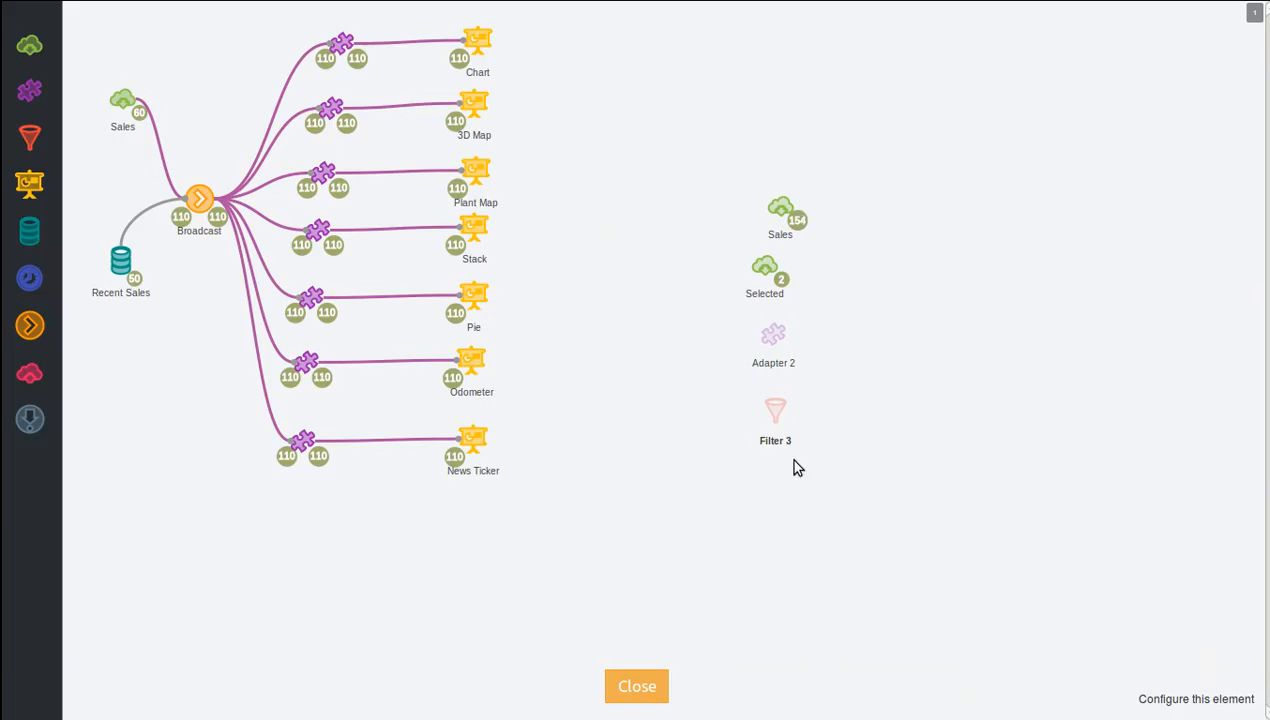
Remove Filter 3, and connect the unlinked Sales source to Adapter 2 placed beside it.
mouse_move(776, 412)
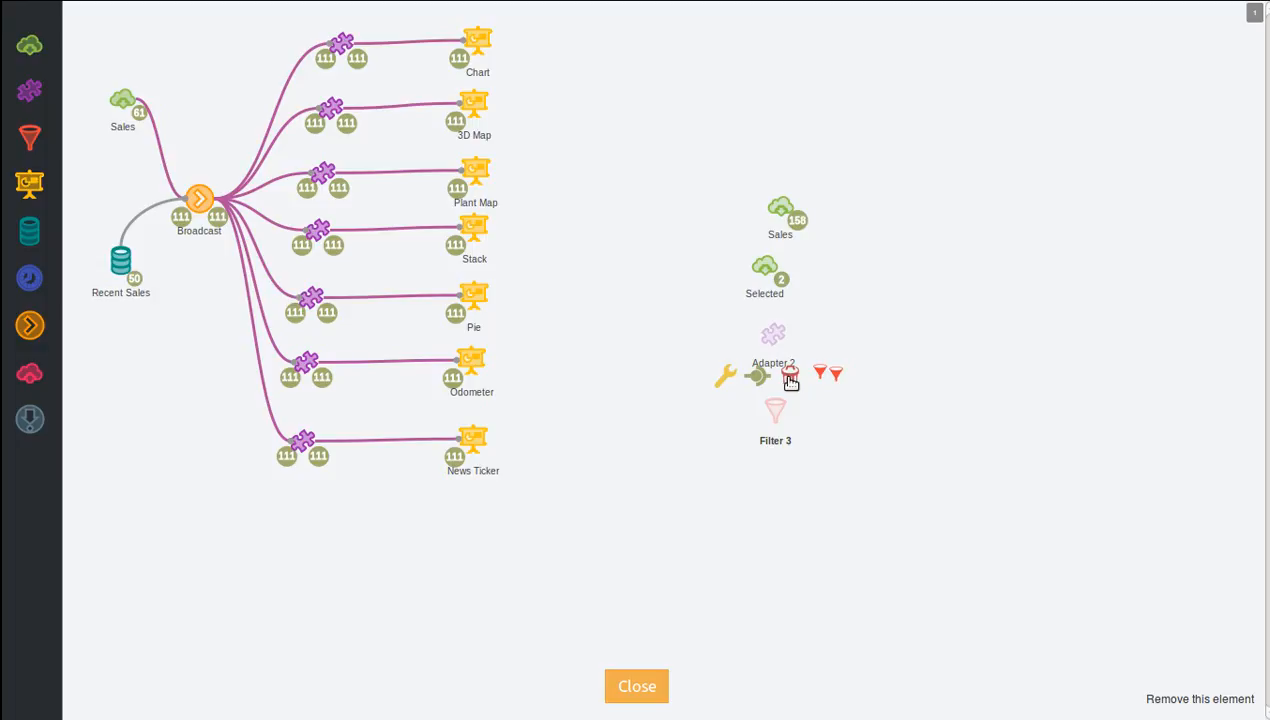
left_click(790, 380)
left_click_drag(774, 335, 868, 228)
mouse_move(781, 207)
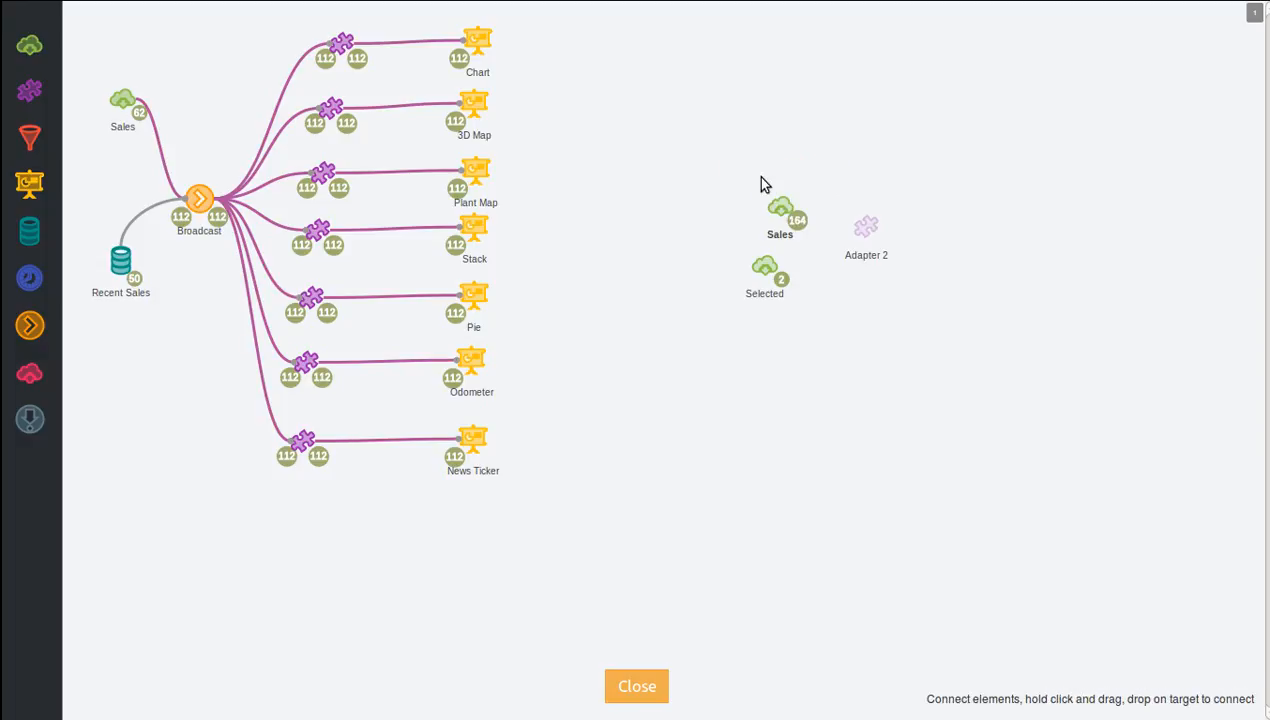
mouse_move(860, 212)
left_mouse_down()
mouse_move(842, 262)
mouse_move(859, 349)
mouse_move(877, 316)
mouse_move(826, 234)
mouse_move(870, 187)
mouse_move(866, 227)
left_mouse_up()
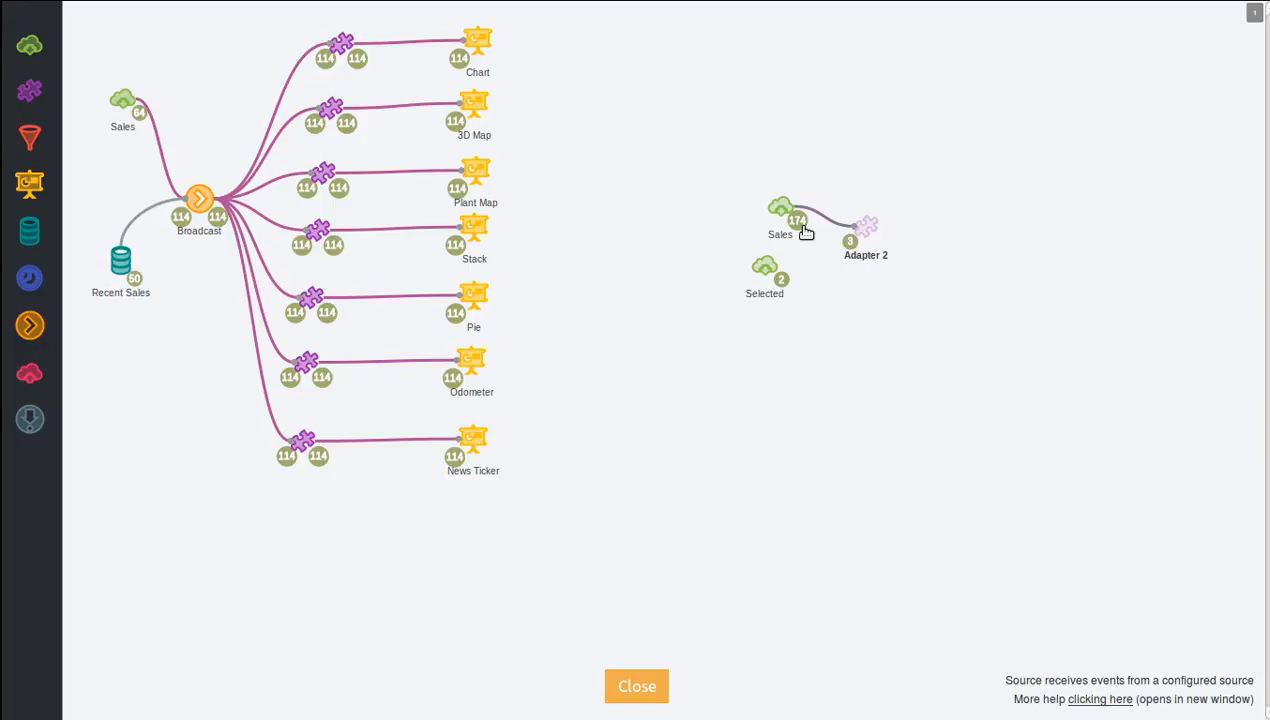
Open the configuration of Adapter 2 and add the Set Color by Threshold template to its workspace.
left_click(868, 226)
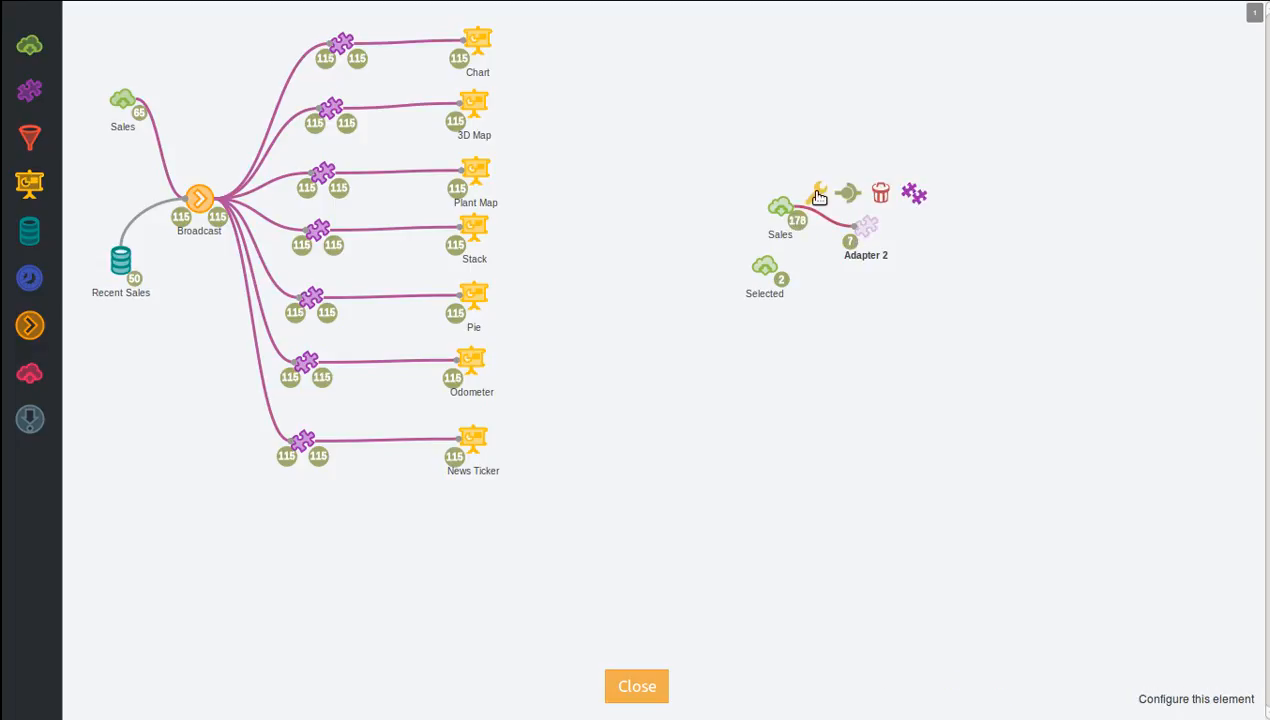
left_click(812, 191)
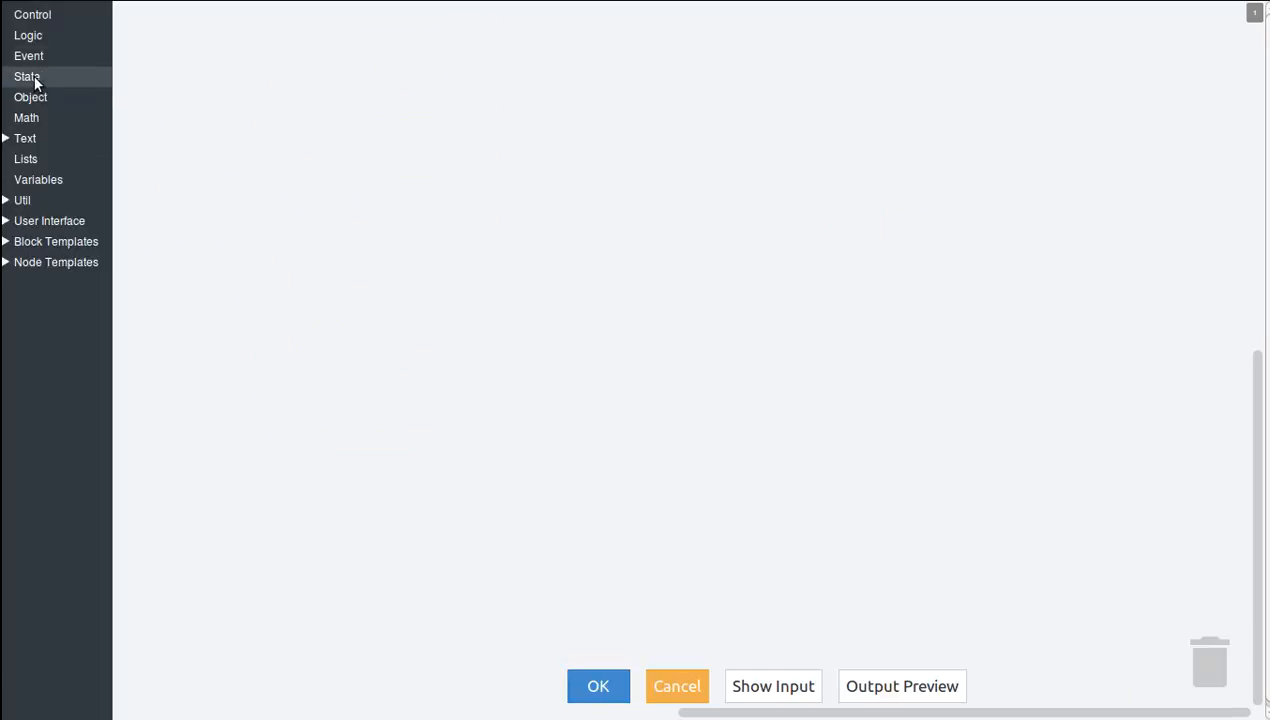
left_click(70, 242)
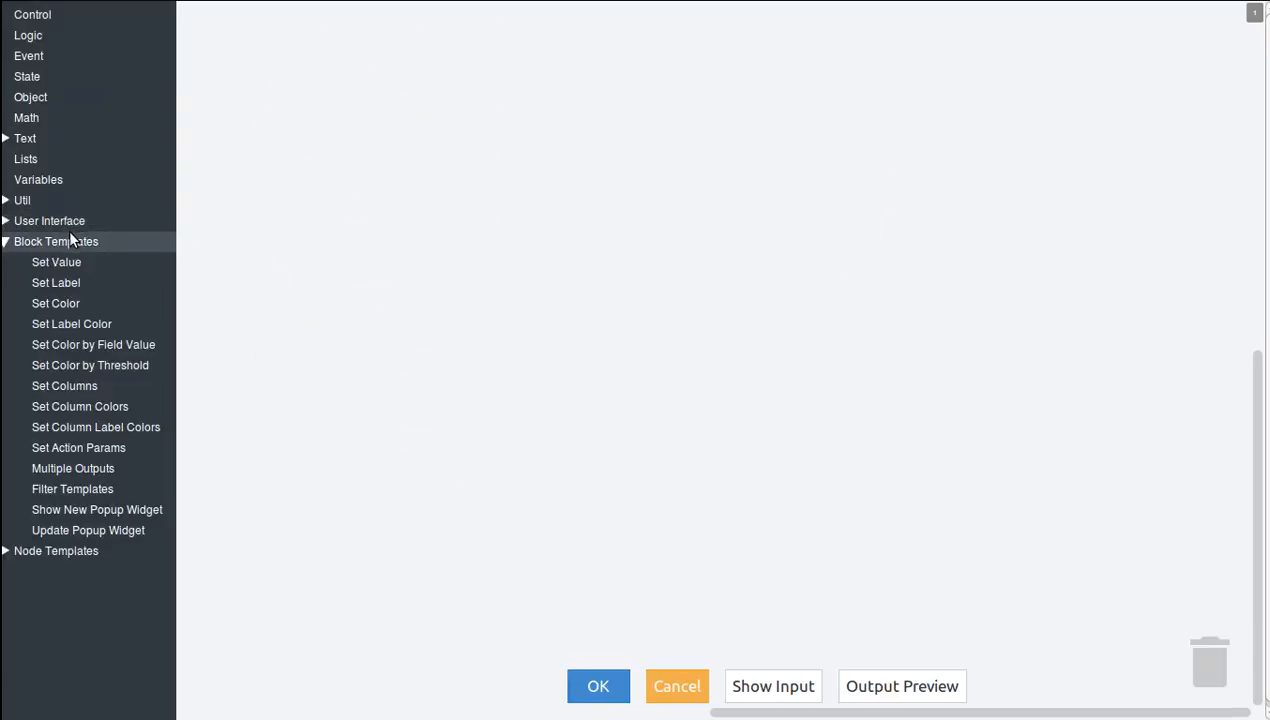
left_click(105, 359)
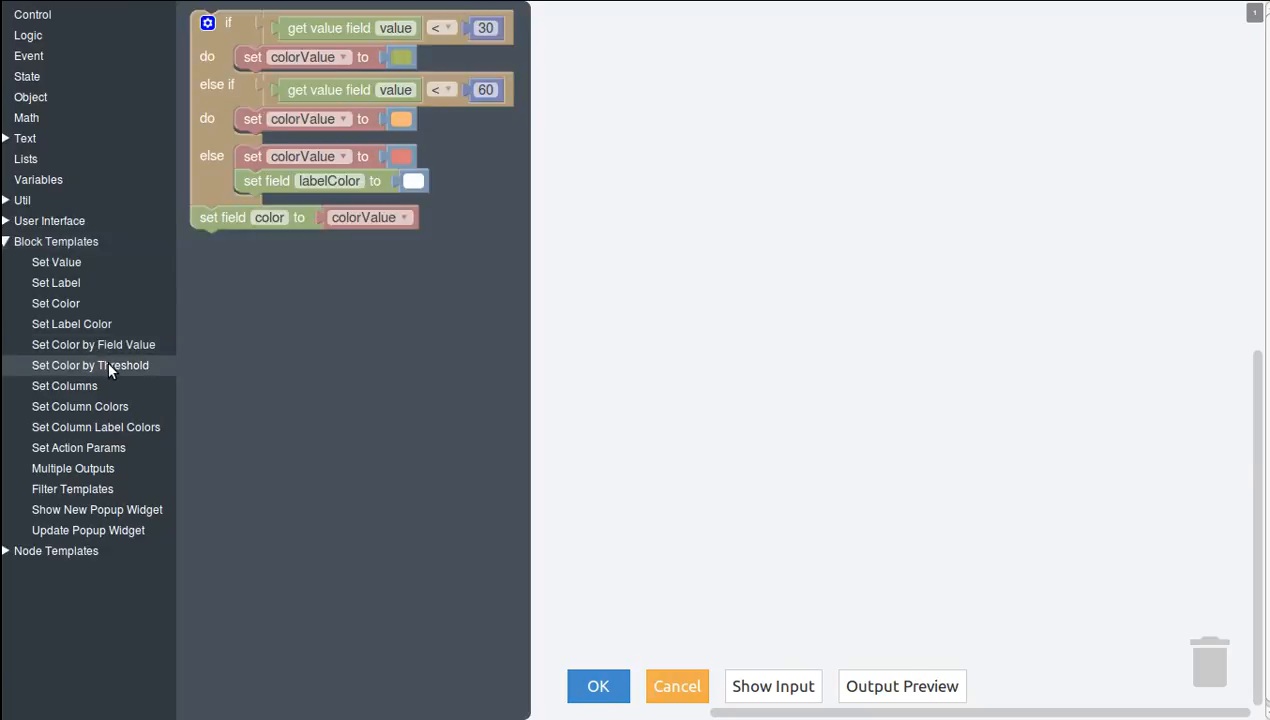
left_click_drag(232, 138, 248, 193)
Make both threshold conditions in Adapter 2 read the amount field.
left_click(425, 89)
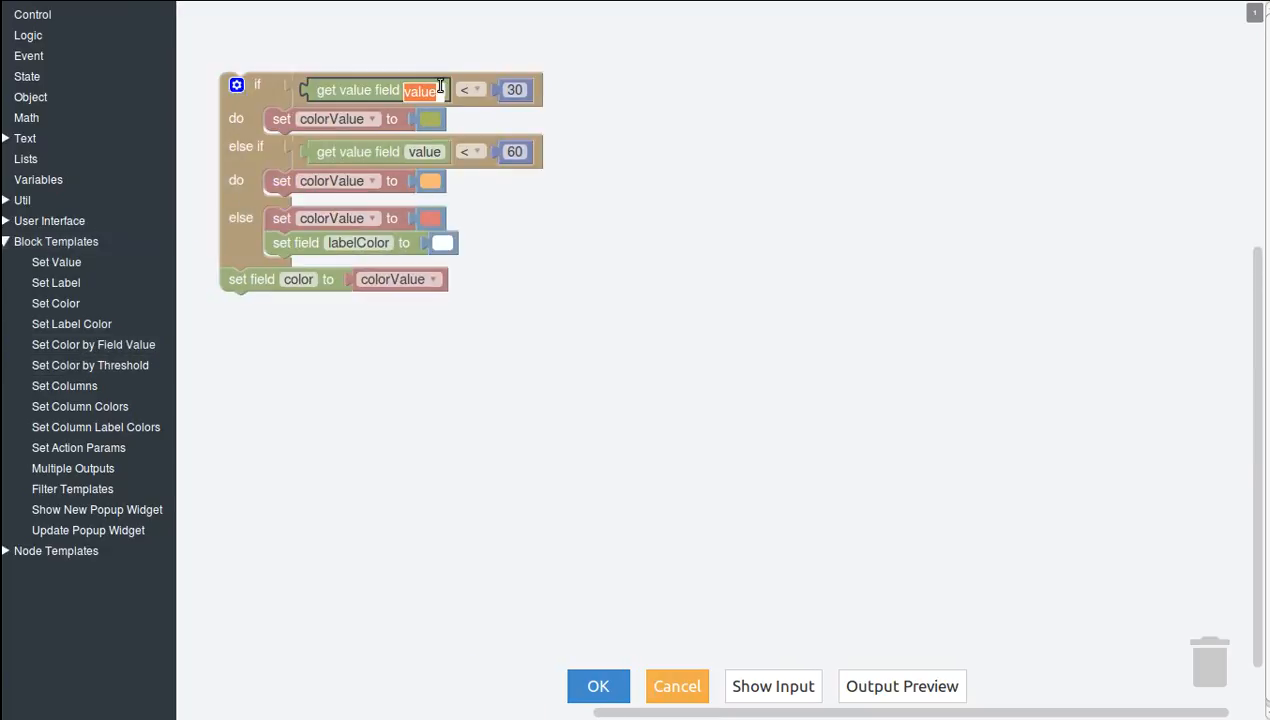
type("amoun")
left_click(439, 114)
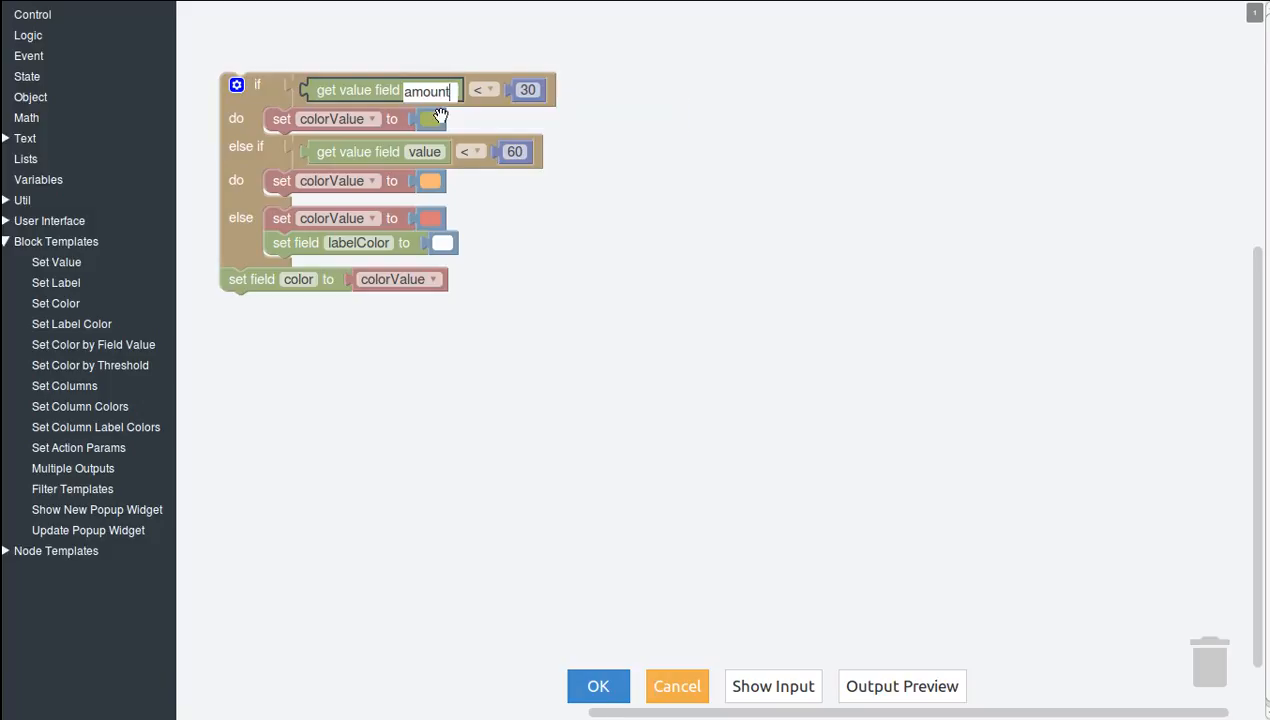
key("Return")
left_click(429, 151)
type("am")
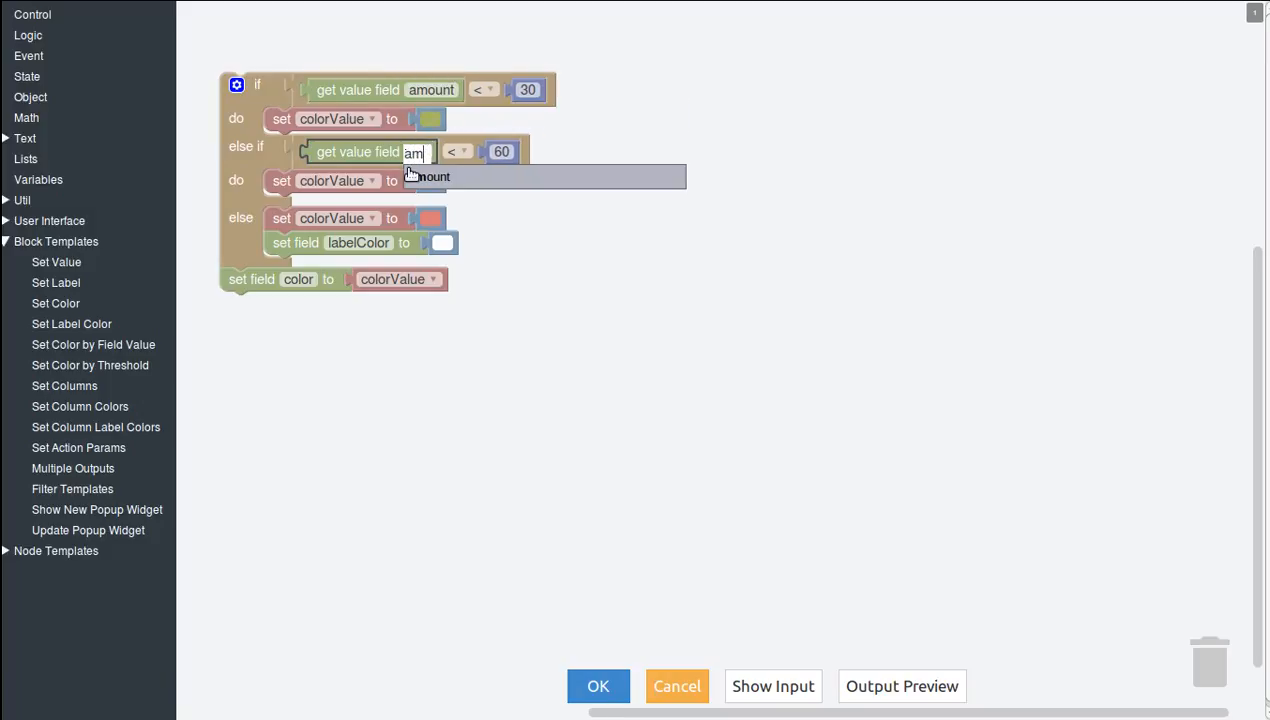
left_click(440, 182)
key("Return")
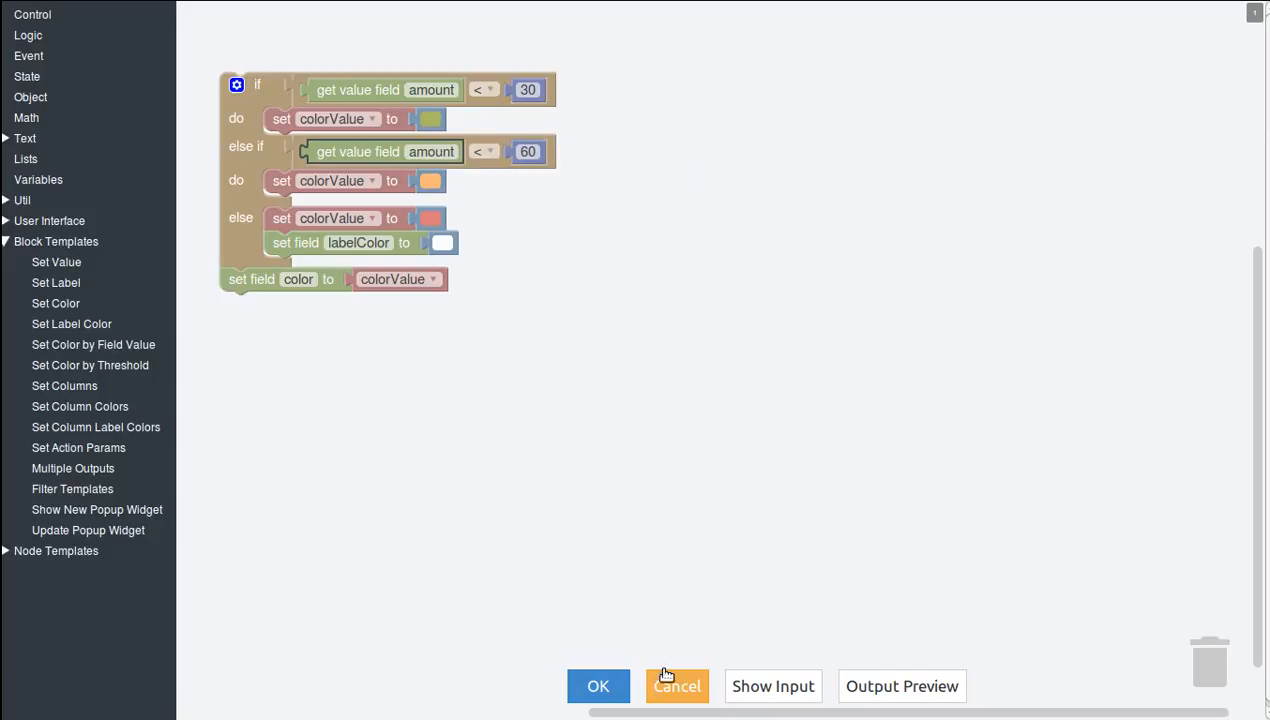
Compare Adapter 2's output preview with its input data and accept the adapter's configuration.
left_click(879, 681)
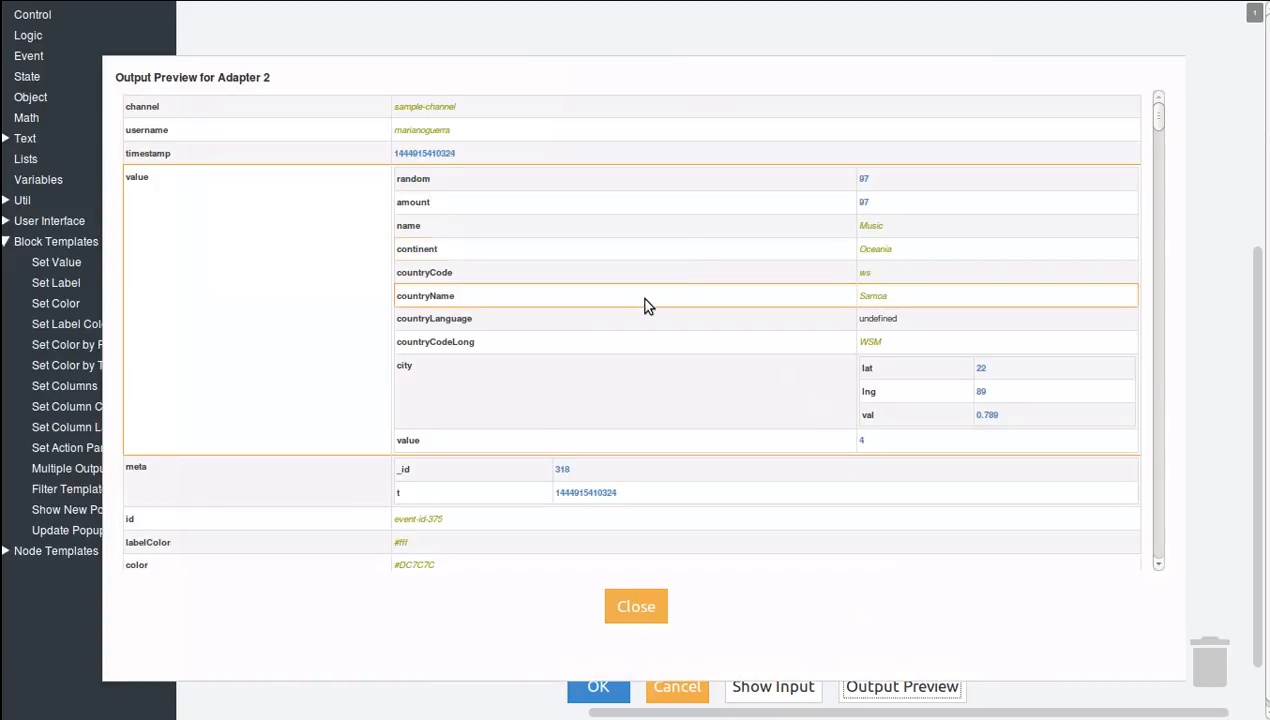
scroll(646, 303, "down", 4)
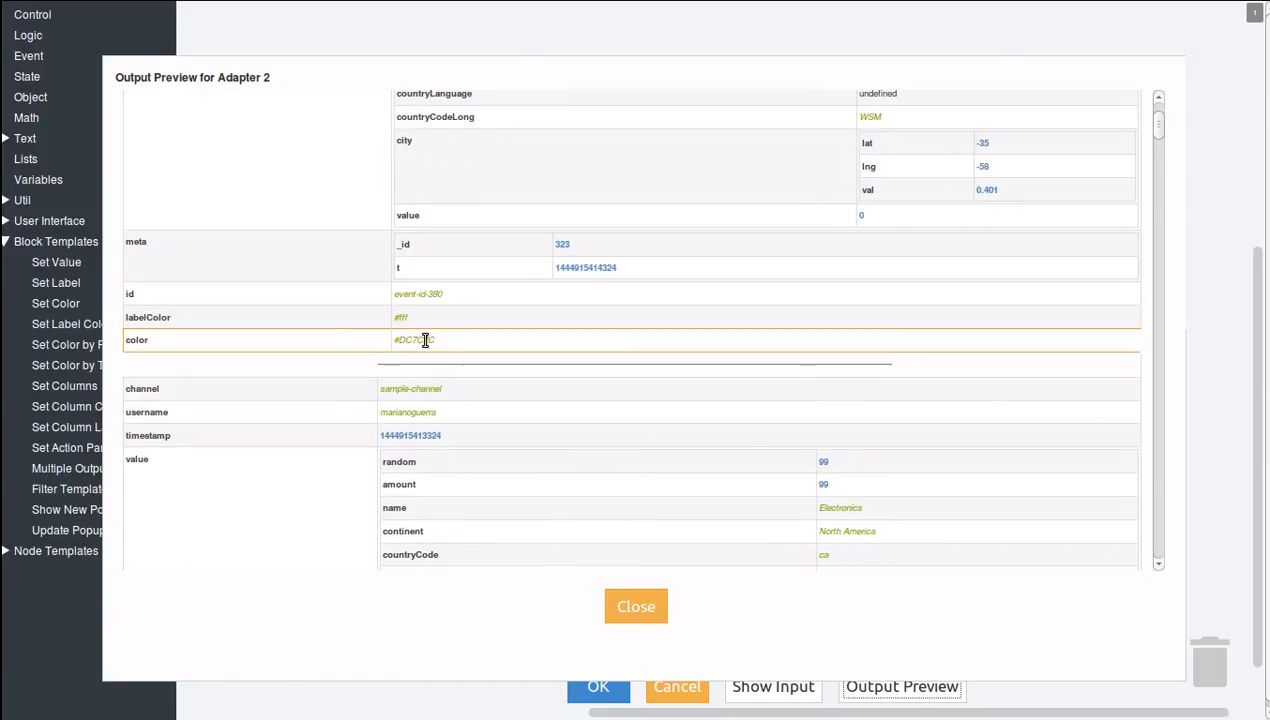
left_click(658, 606)
left_click(766, 691)
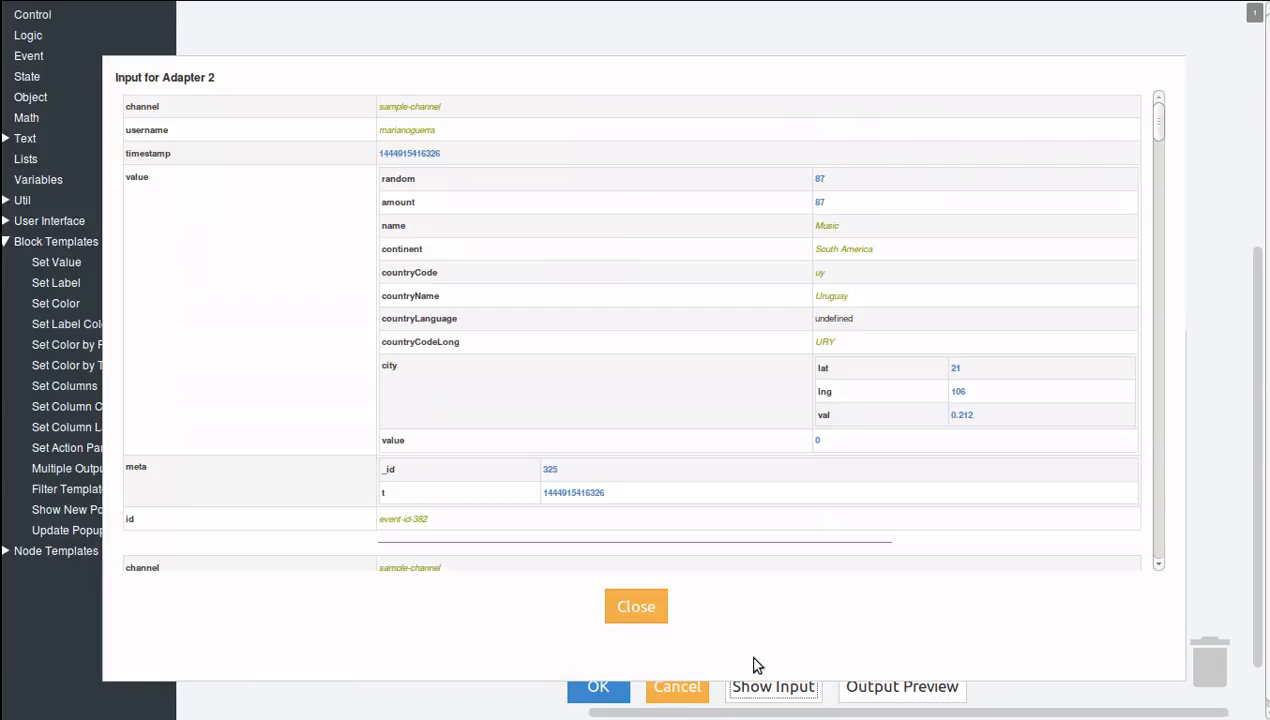
left_click(636, 606)
left_click(598, 685)
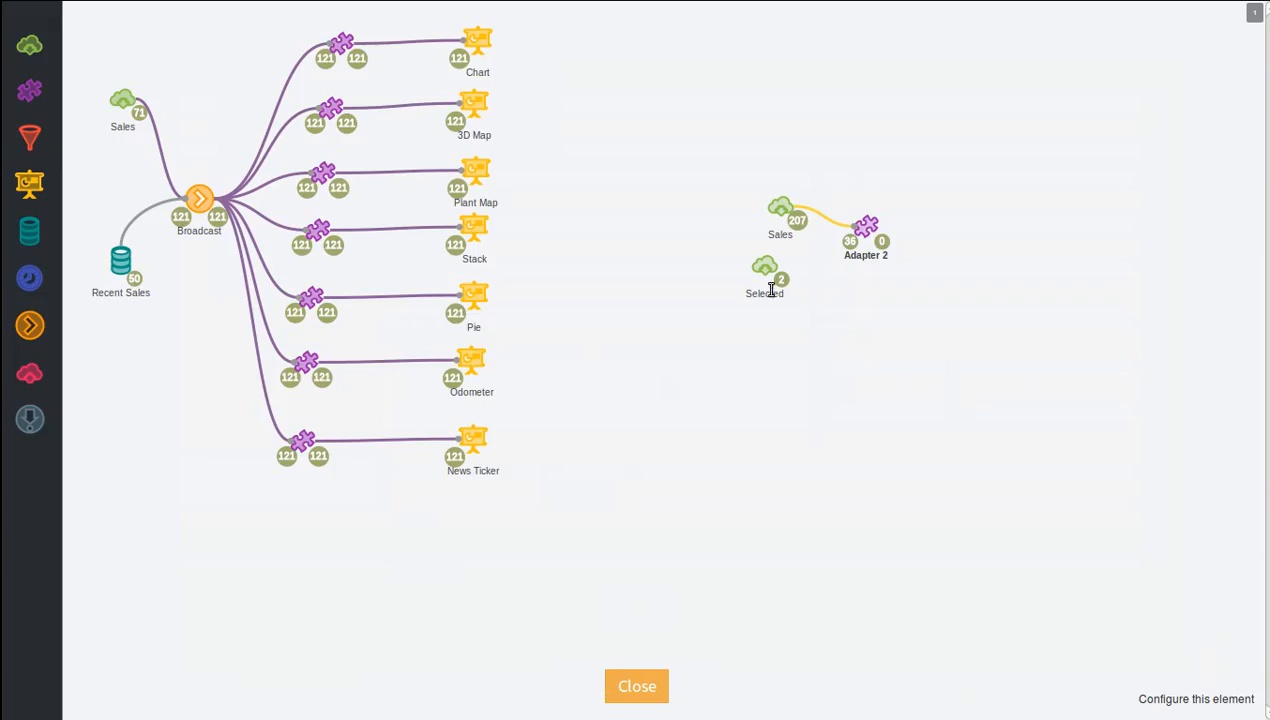
Examine the live output events of Adapter 2, including the labelColor and color fields, and close the view.
left_click(884, 246)
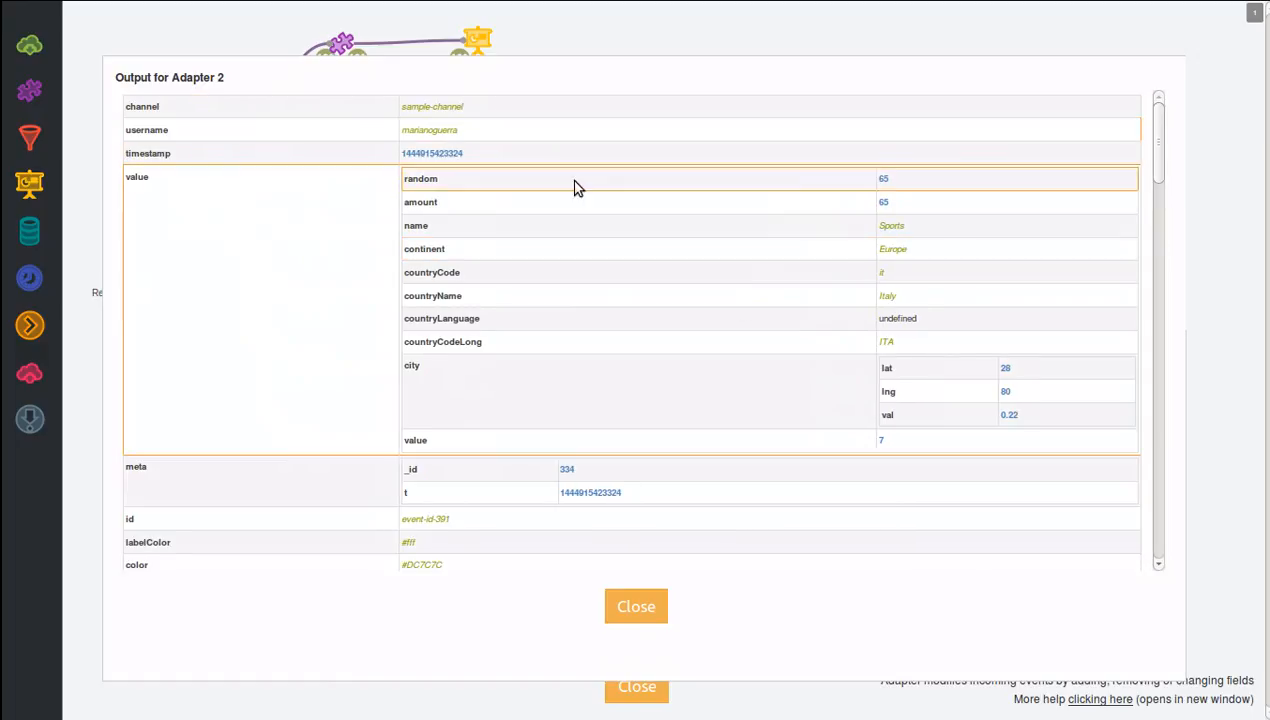
scroll(497, 177, "down", 2)
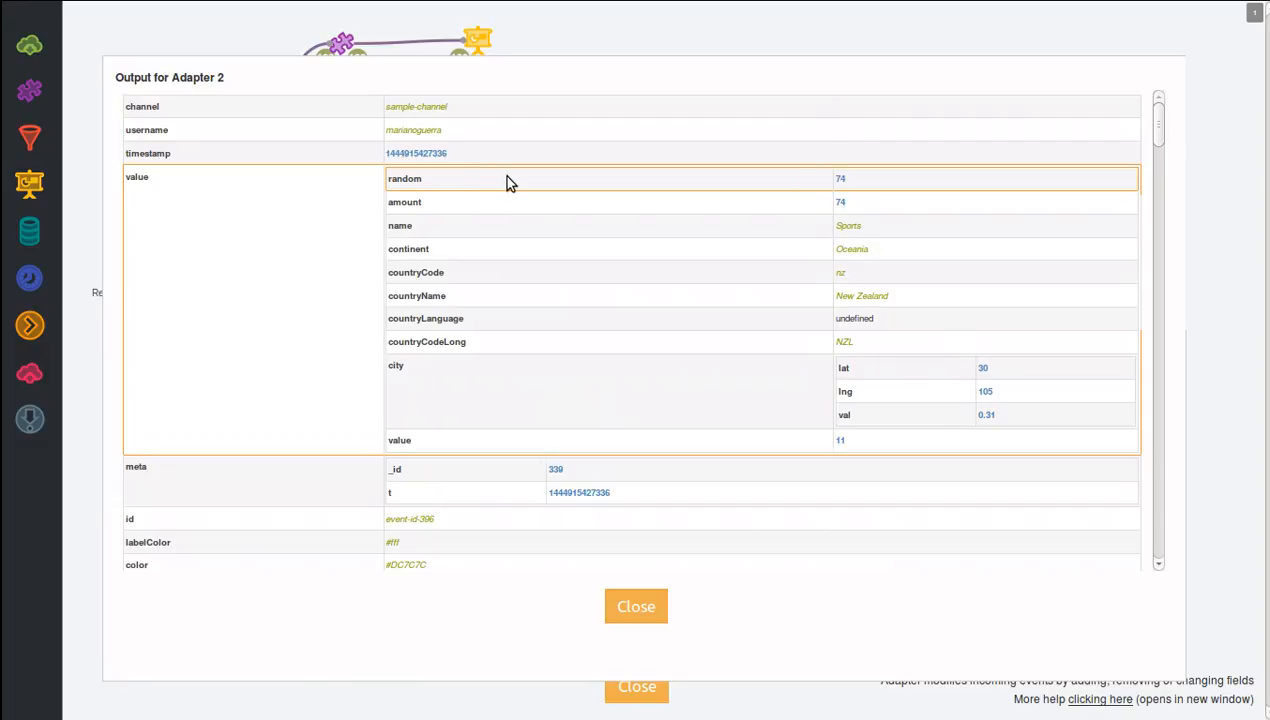
scroll(490, 200, "down", 2)
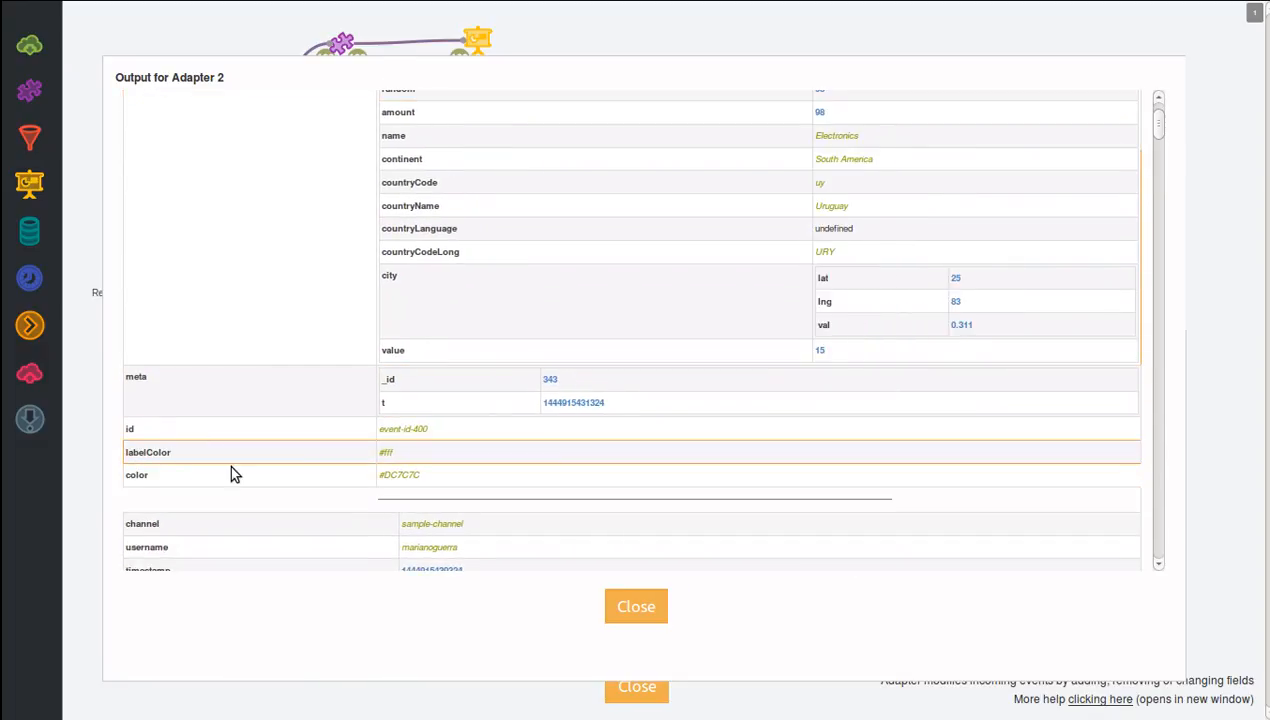
left_click(650, 606)
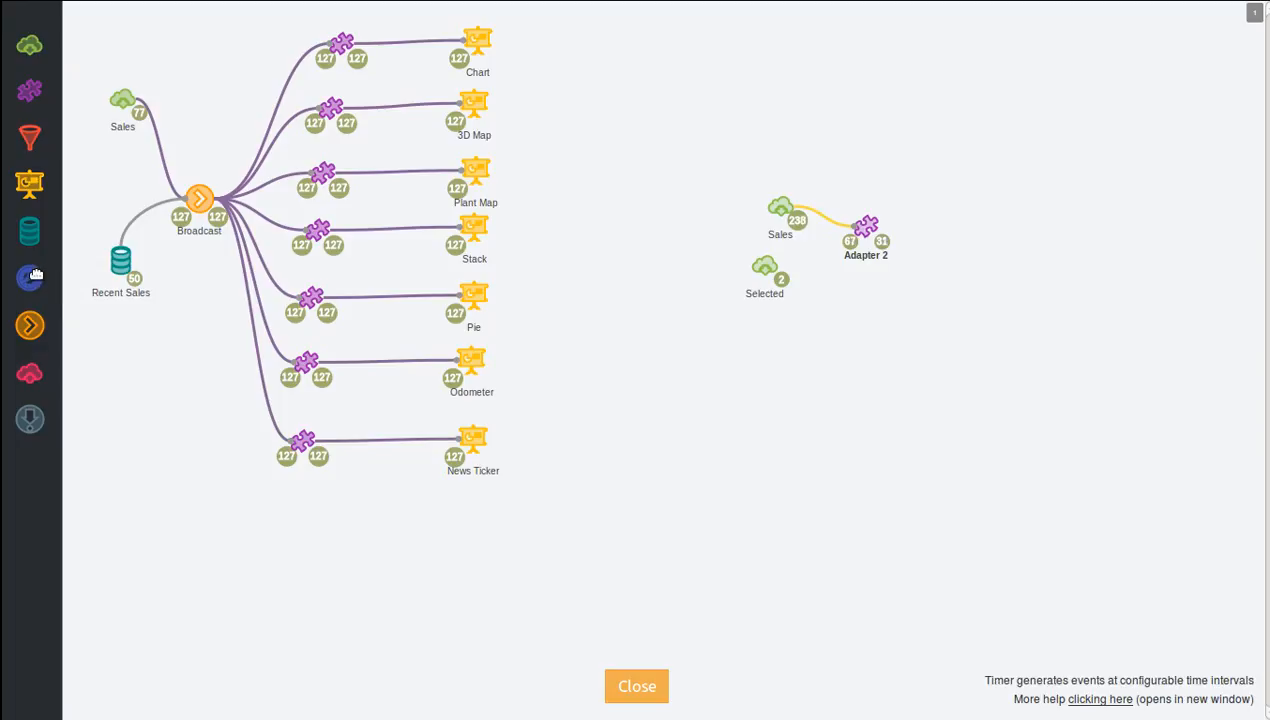
Add a timer below the Broadcast flow and configure it to tick every 5 seconds on the tick channel.
left_click_drag(33, 279, 193, 487)
left_click(163, 456)
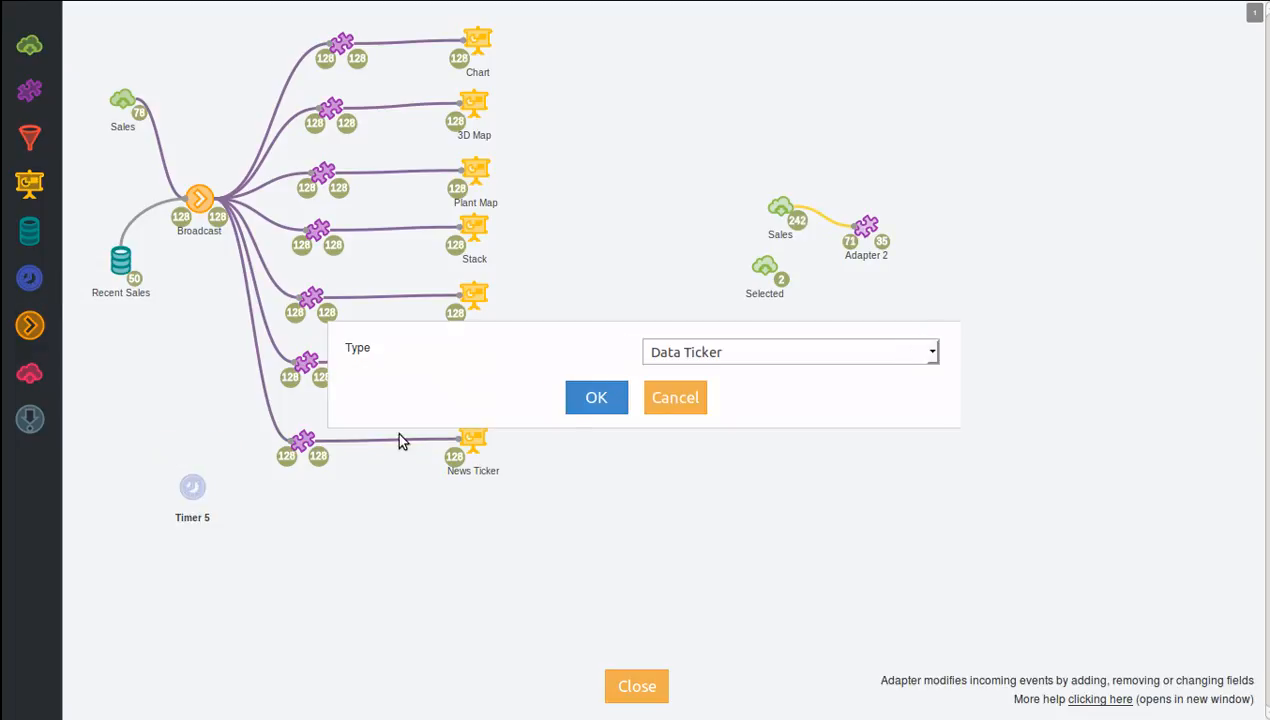
left_click(737, 358)
left_click(717, 421)
left_click(616, 409)
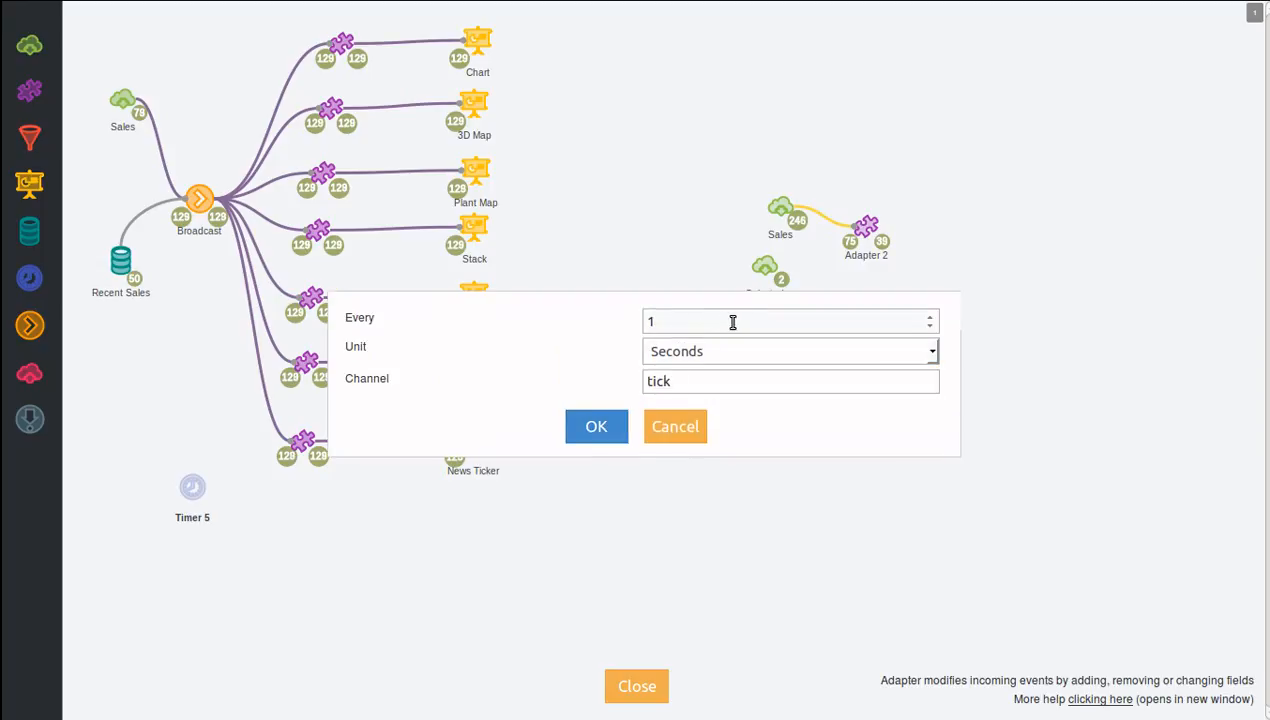
left_click_drag(680, 320, 641, 329)
type("5")
left_click(597, 427)
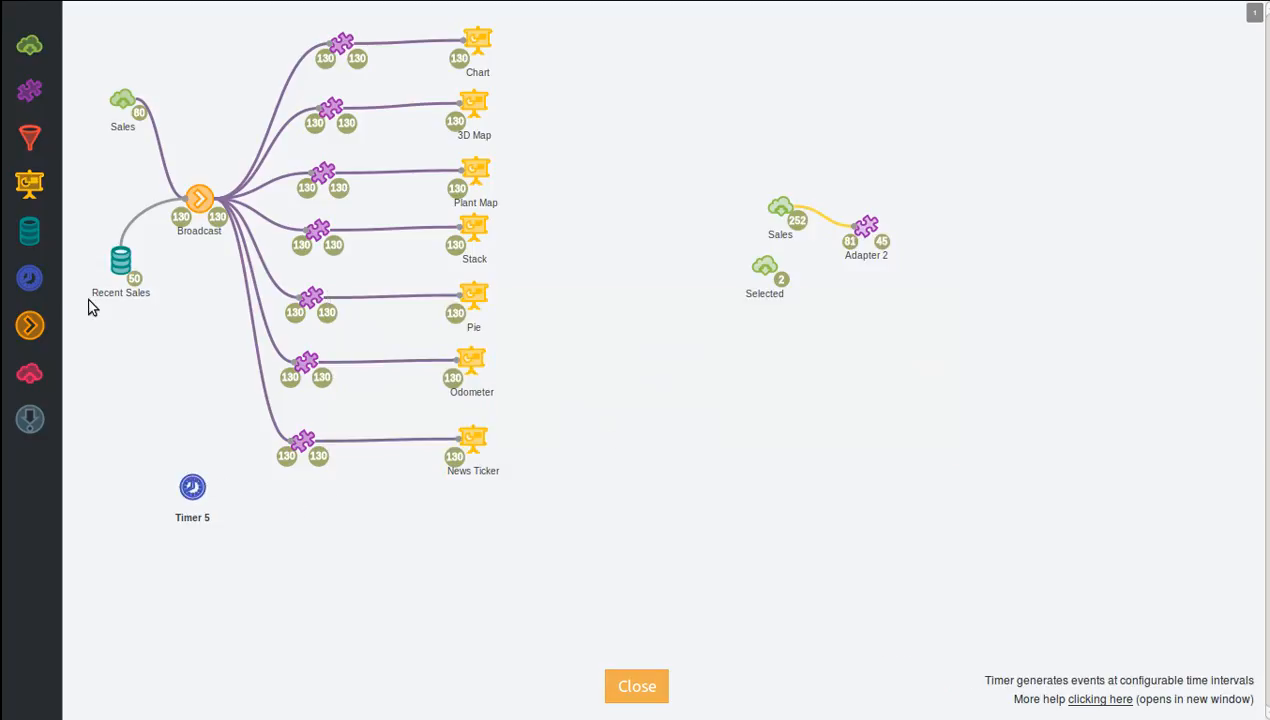
Place a second timer above the existing one and remove it.
left_click_drag(40, 280, 134, 420)
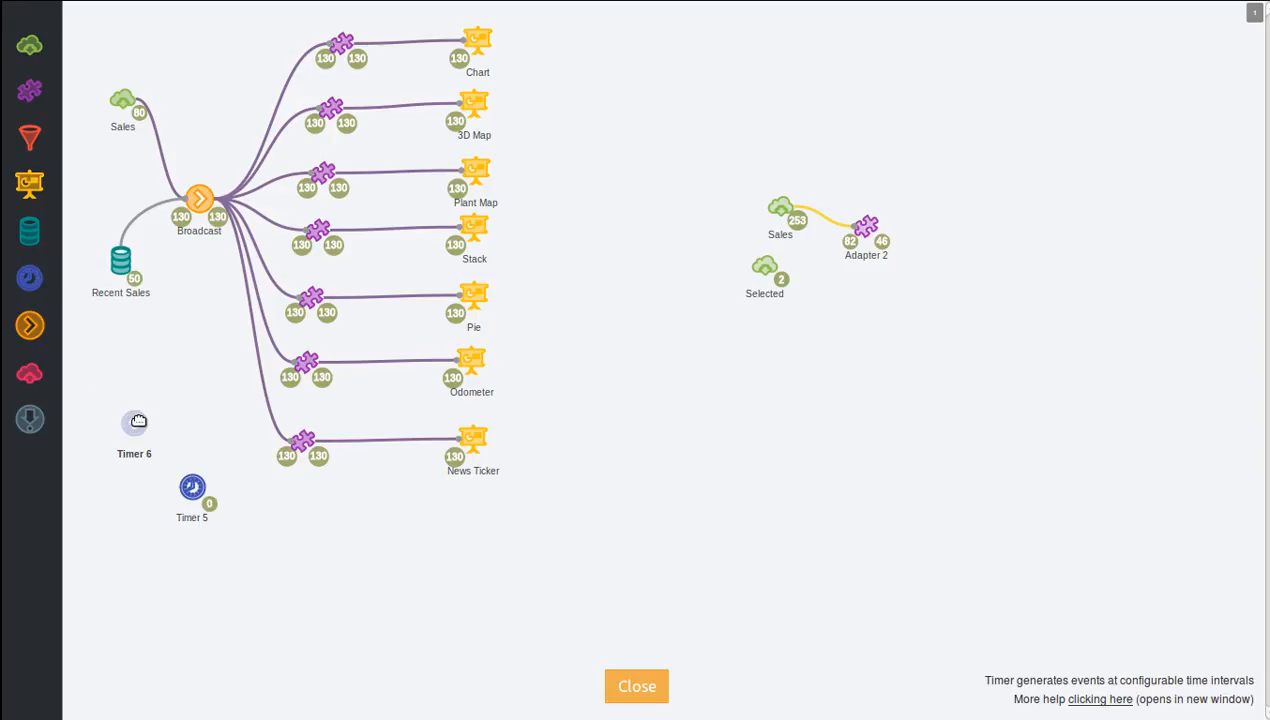
left_click(167, 390)
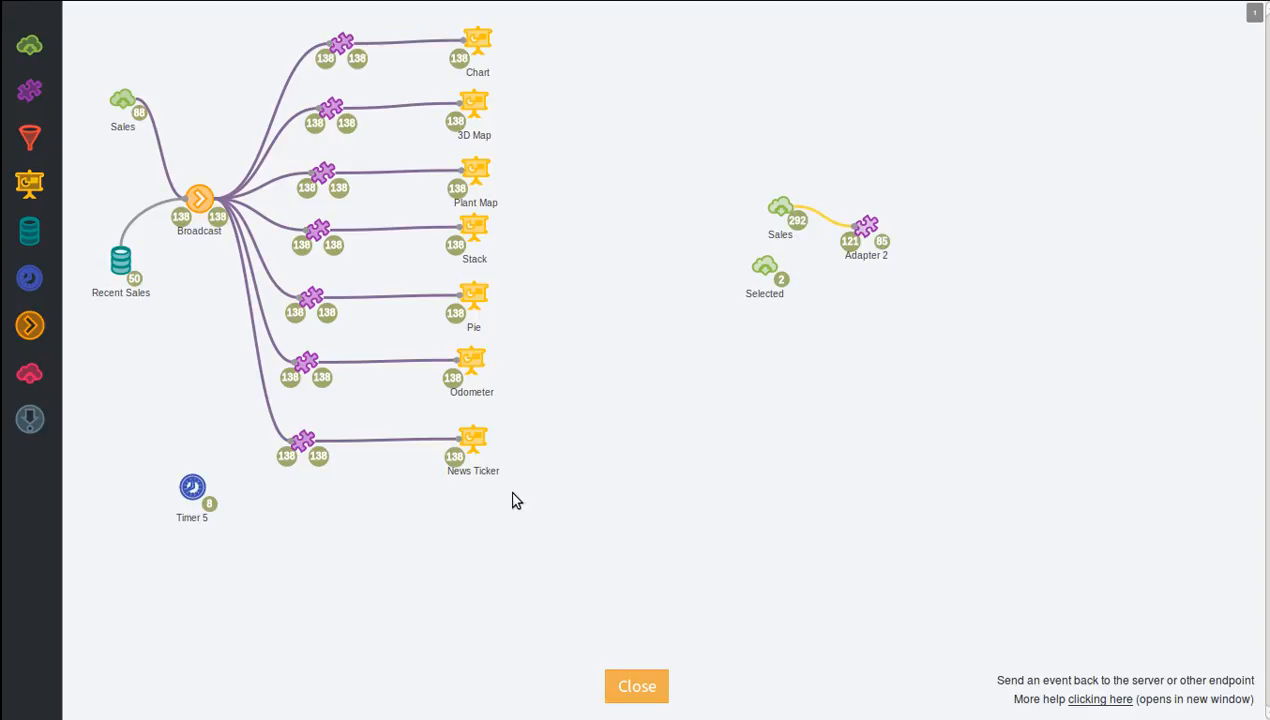
Leave the flow designer and examine the new-dashboard options, the example dashboards and the Logistics dashboard's name and extensions, cancelling each dialog.
left_click(645, 686)
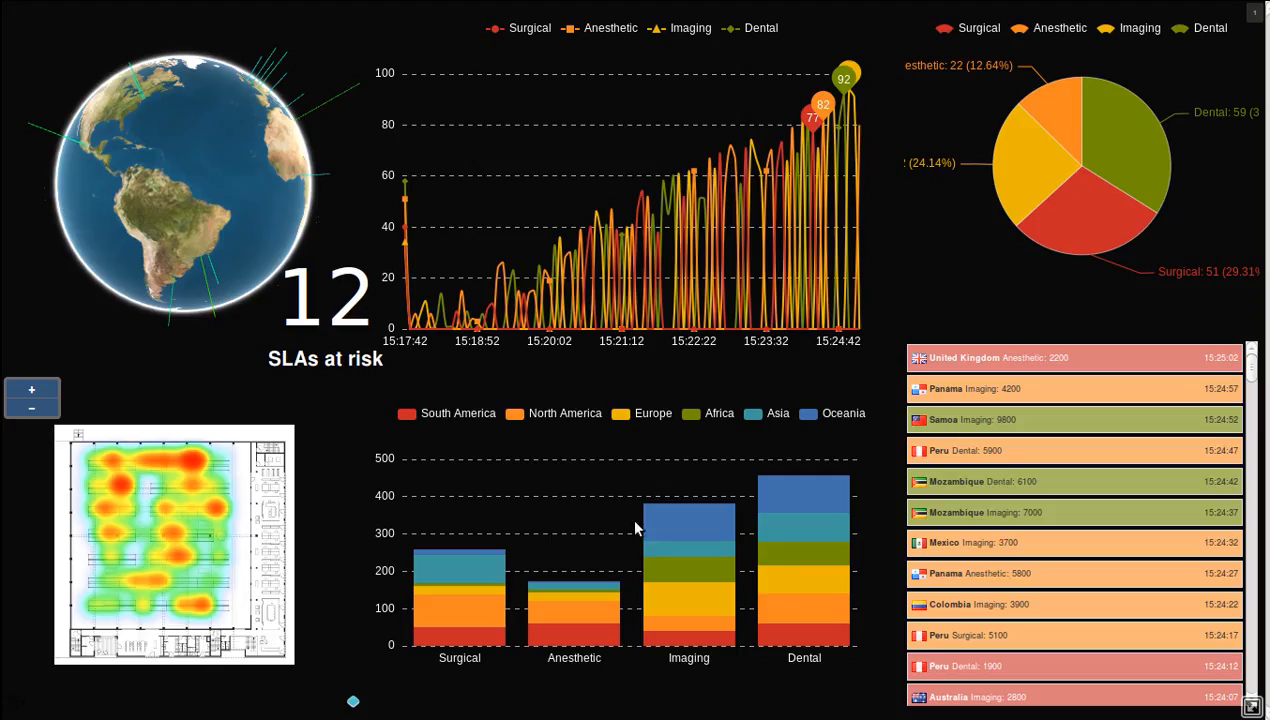
left_click(22, 704)
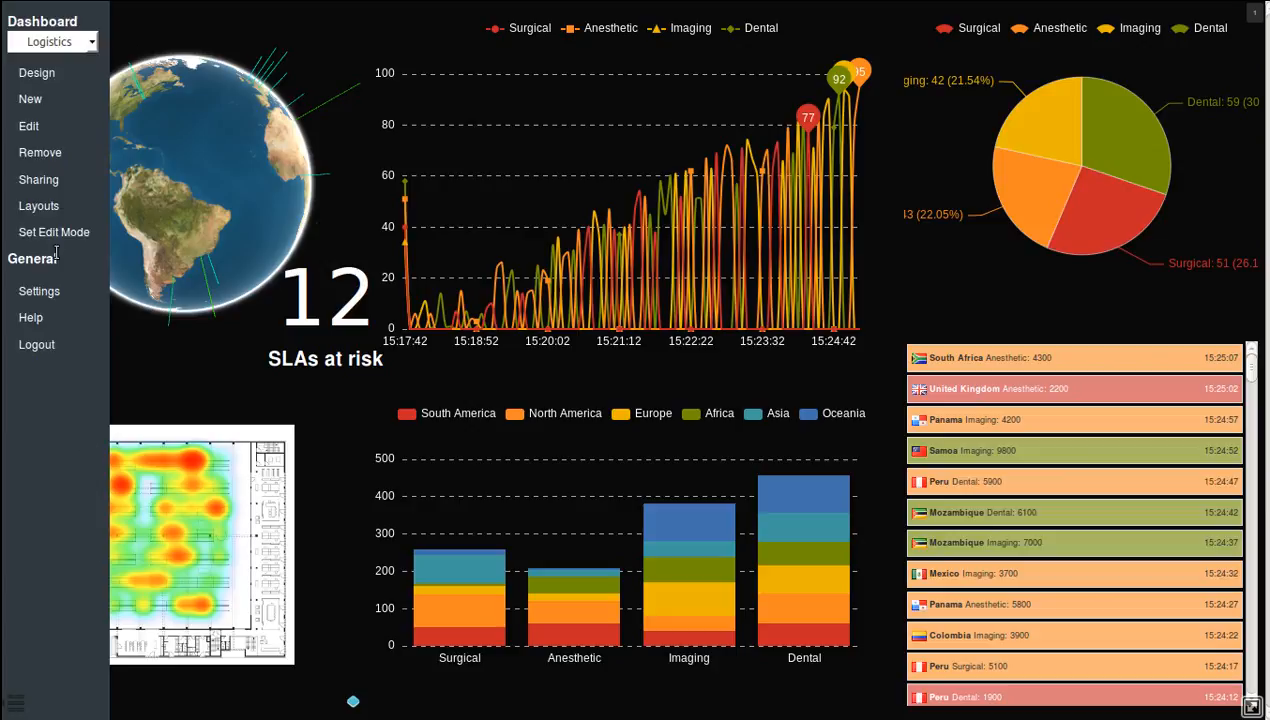
left_click(32, 97)
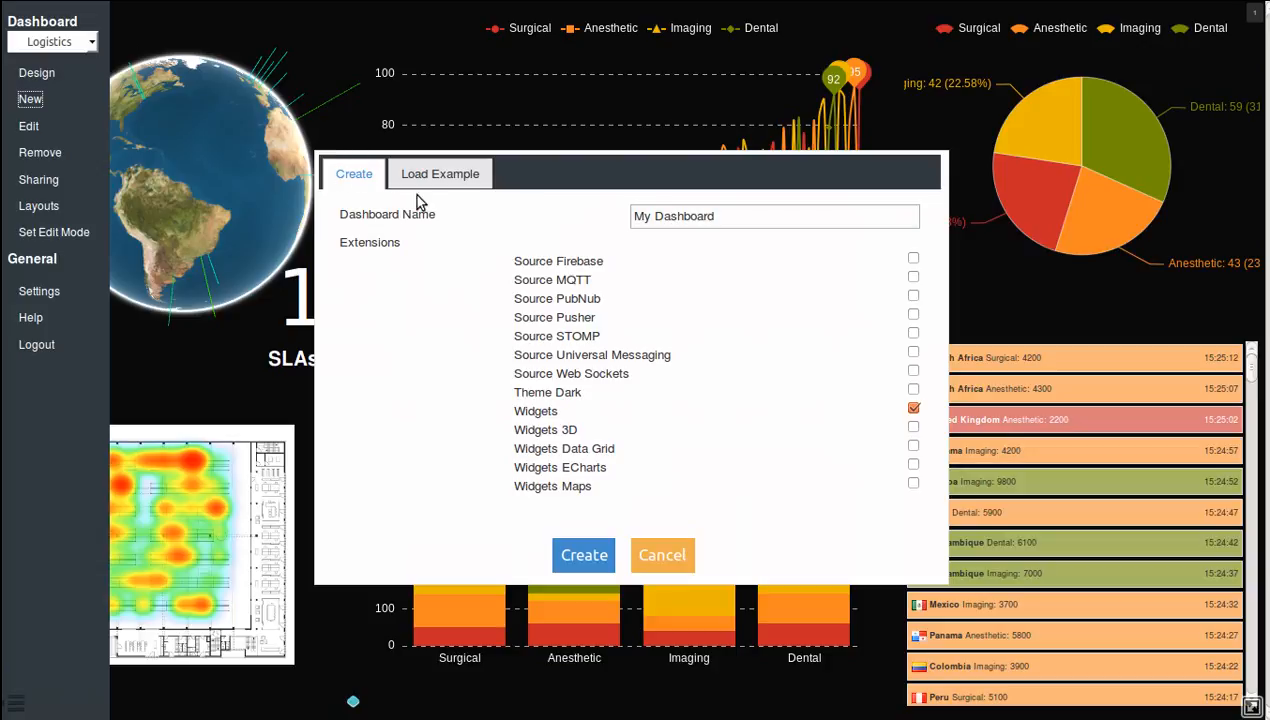
left_click(730, 217)
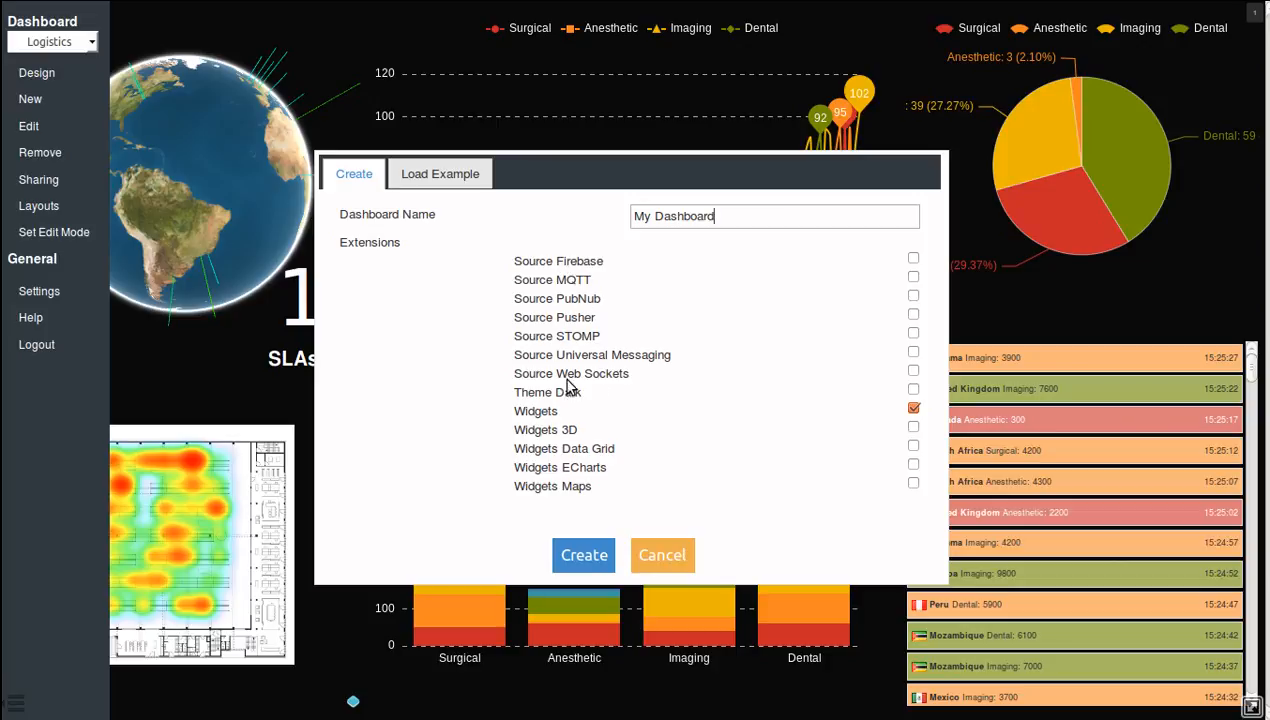
left_click(442, 181)
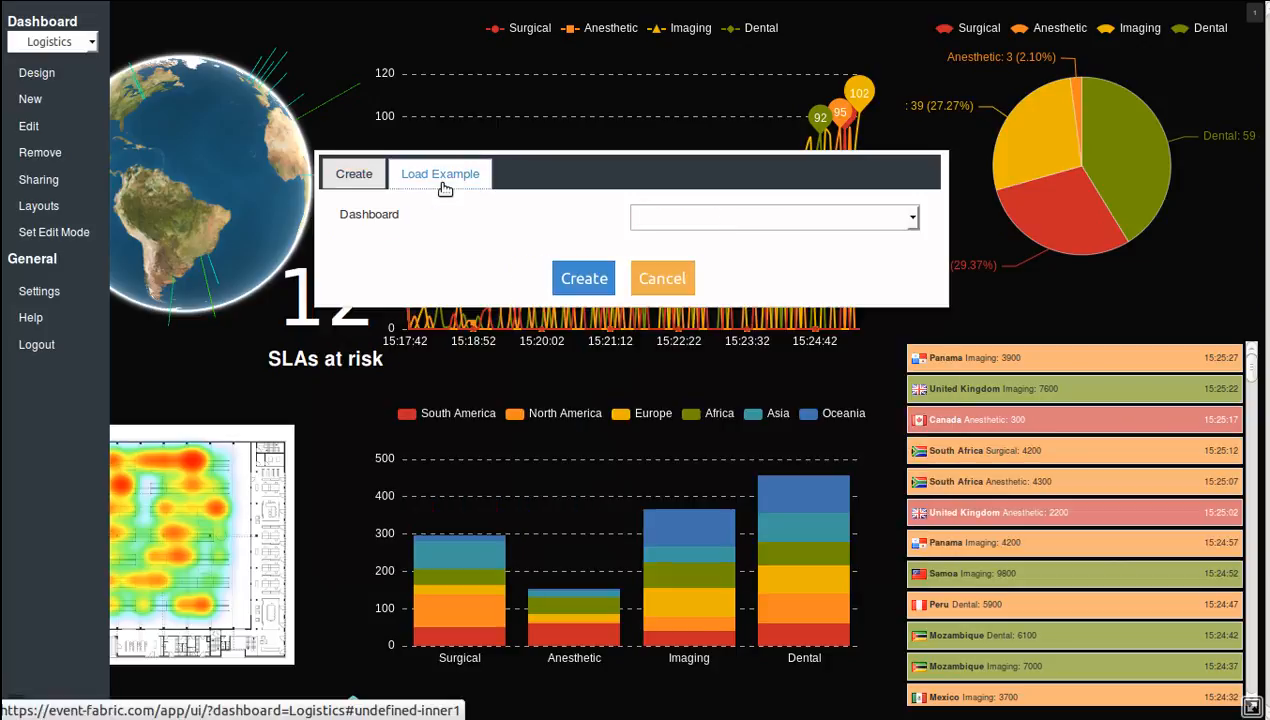
left_click(750, 220)
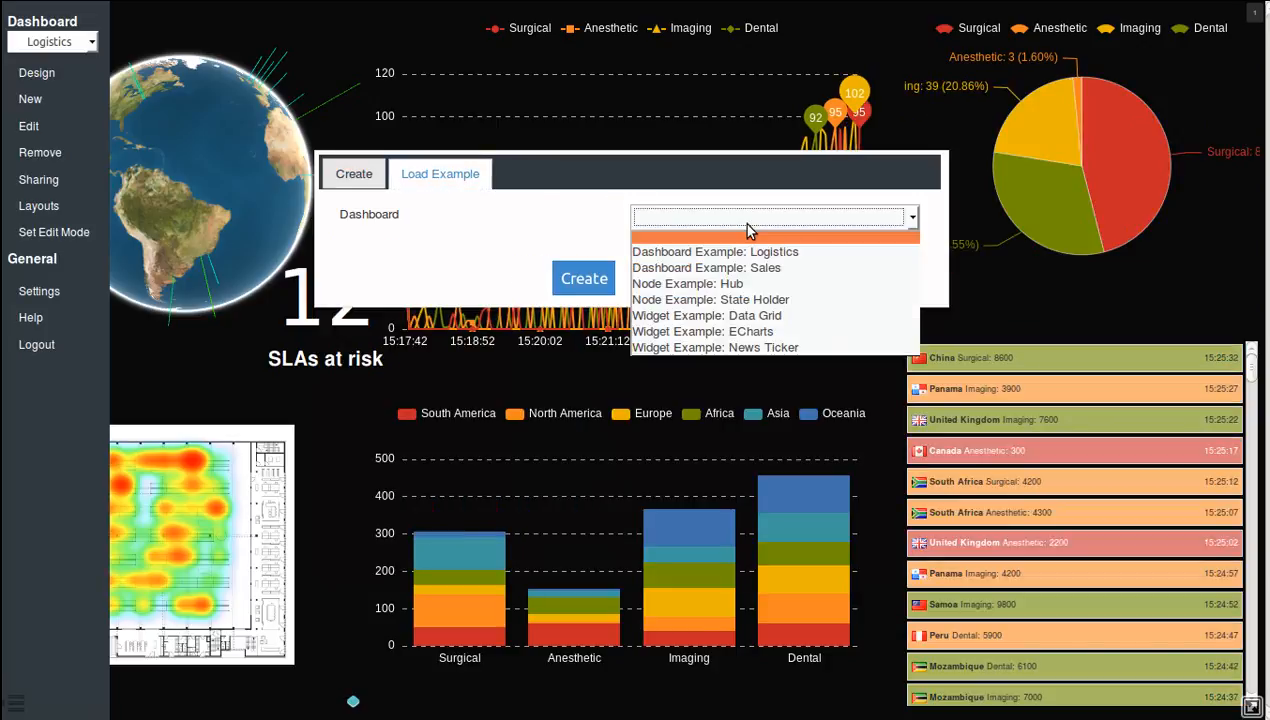
left_click(600, 225)
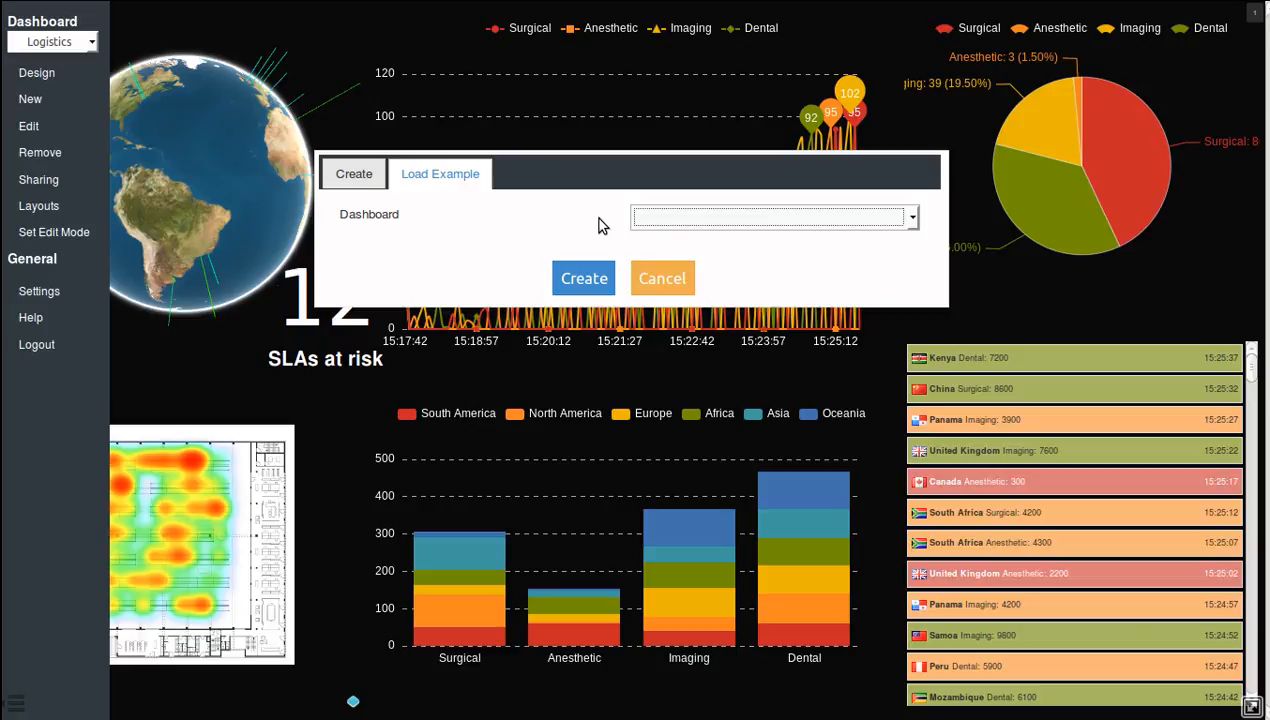
left_click(662, 280)
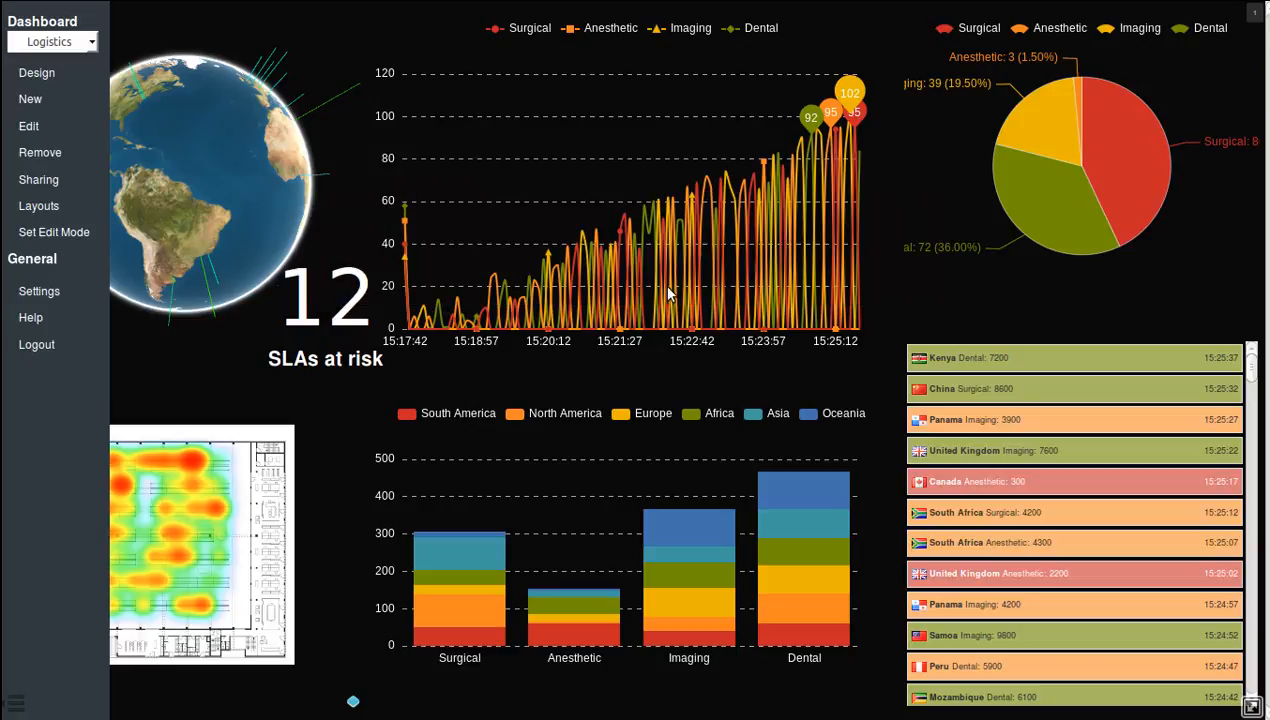
left_click(27, 124)
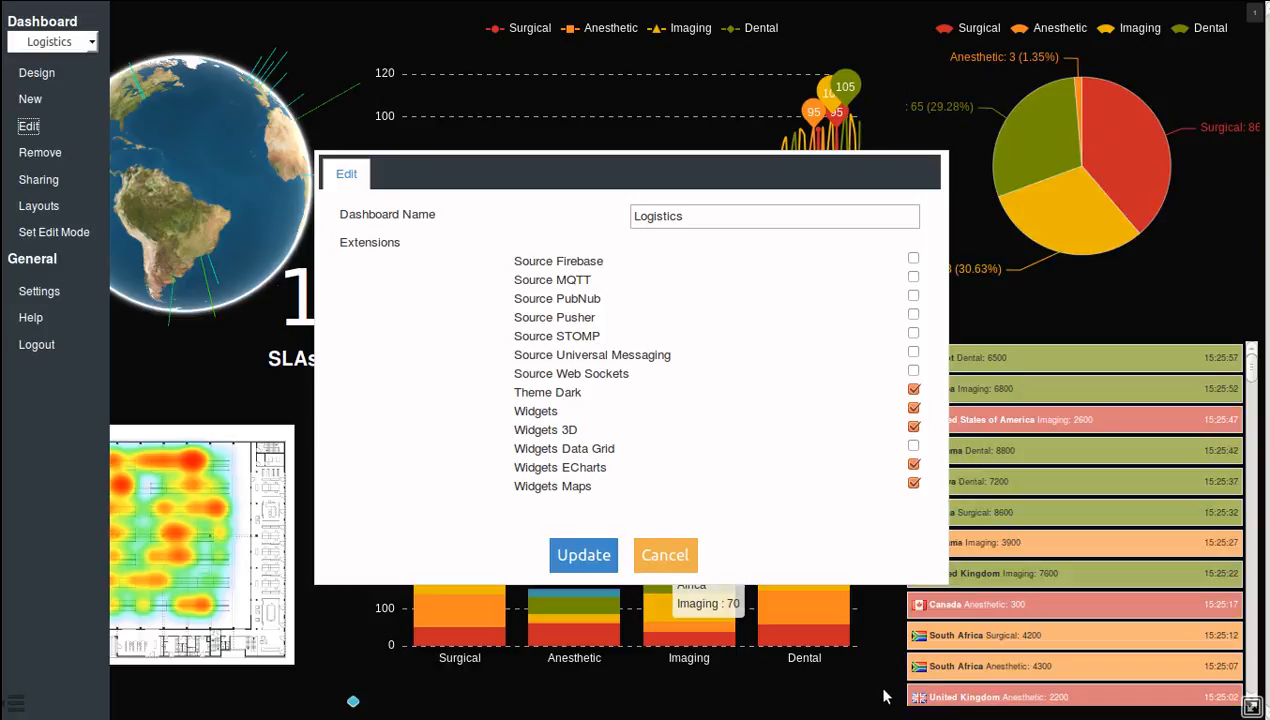
left_click(652, 552)
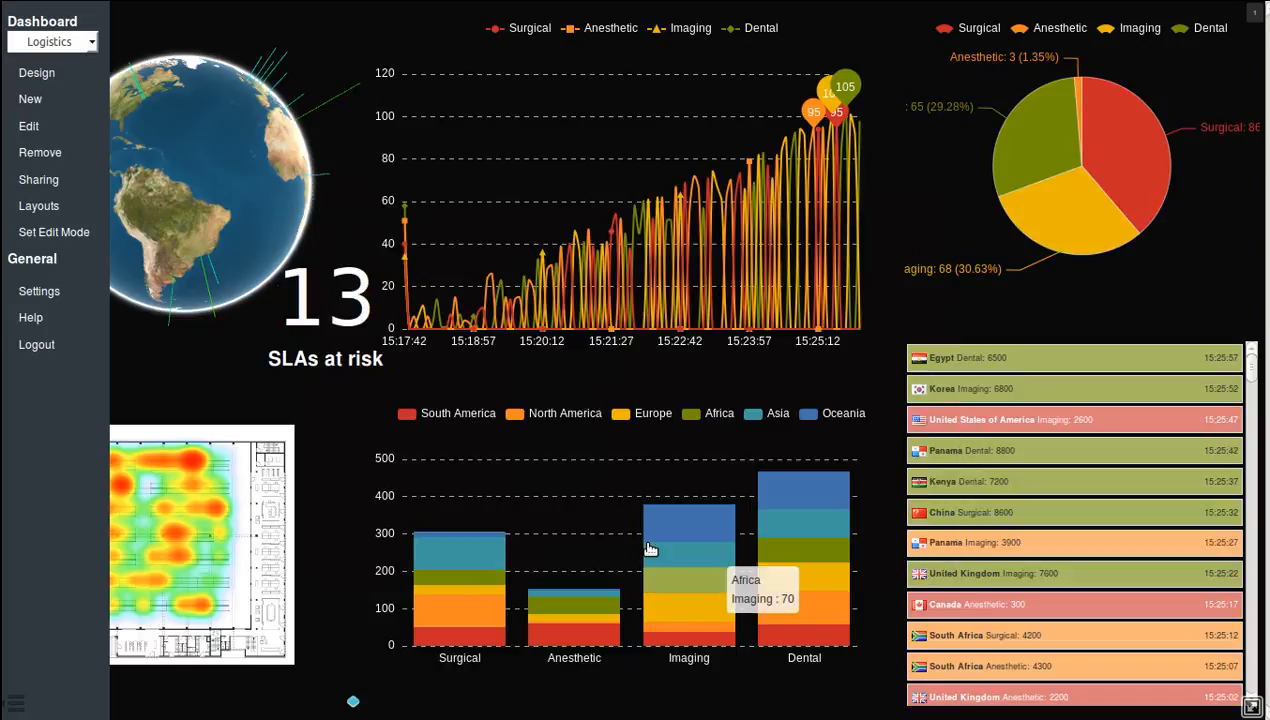
Request a backup of the Logistics dashboard, cancel the dashboard.json download and remove the dashboard.
left_click(42, 154)
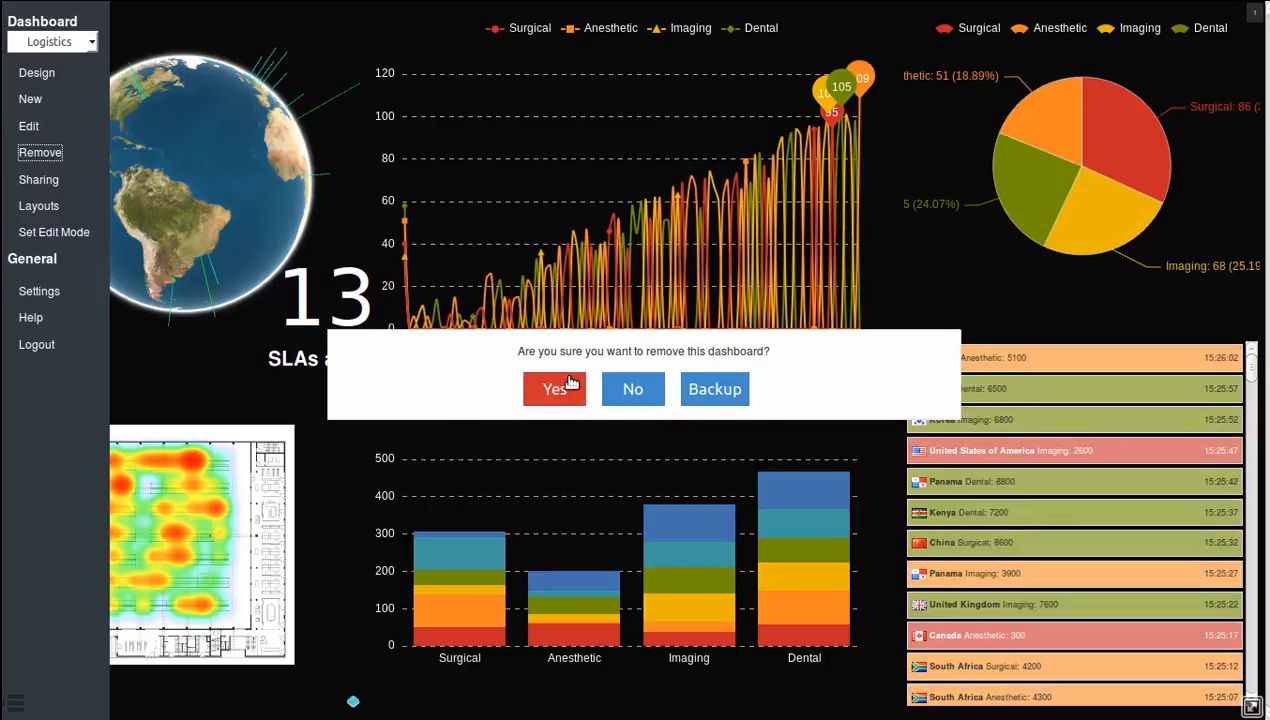
left_click(705, 390)
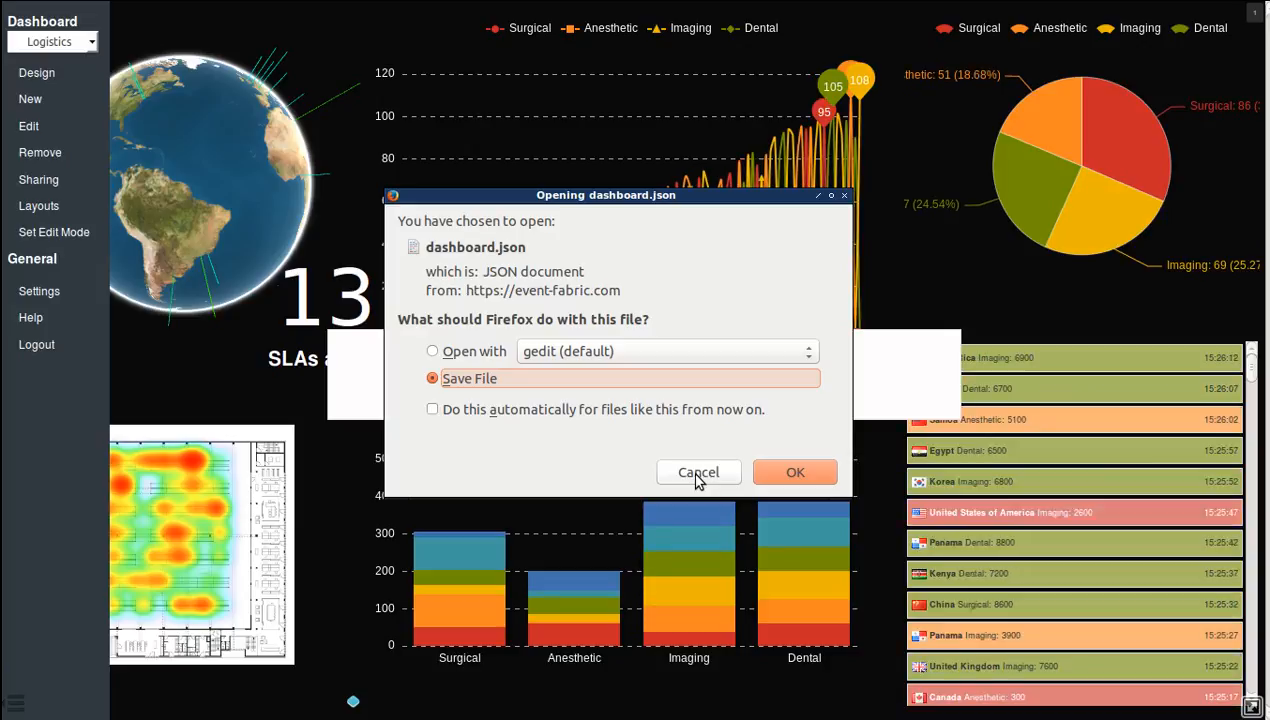
left_click(697, 474)
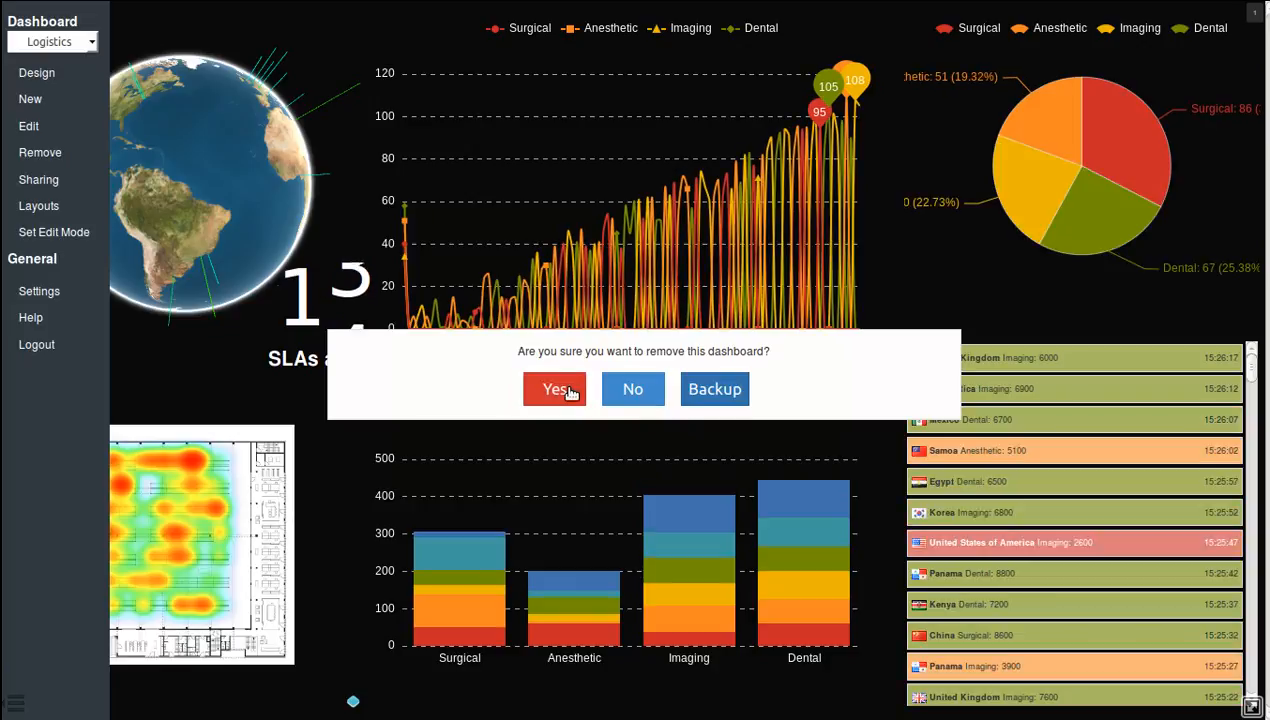
left_click(572, 390)
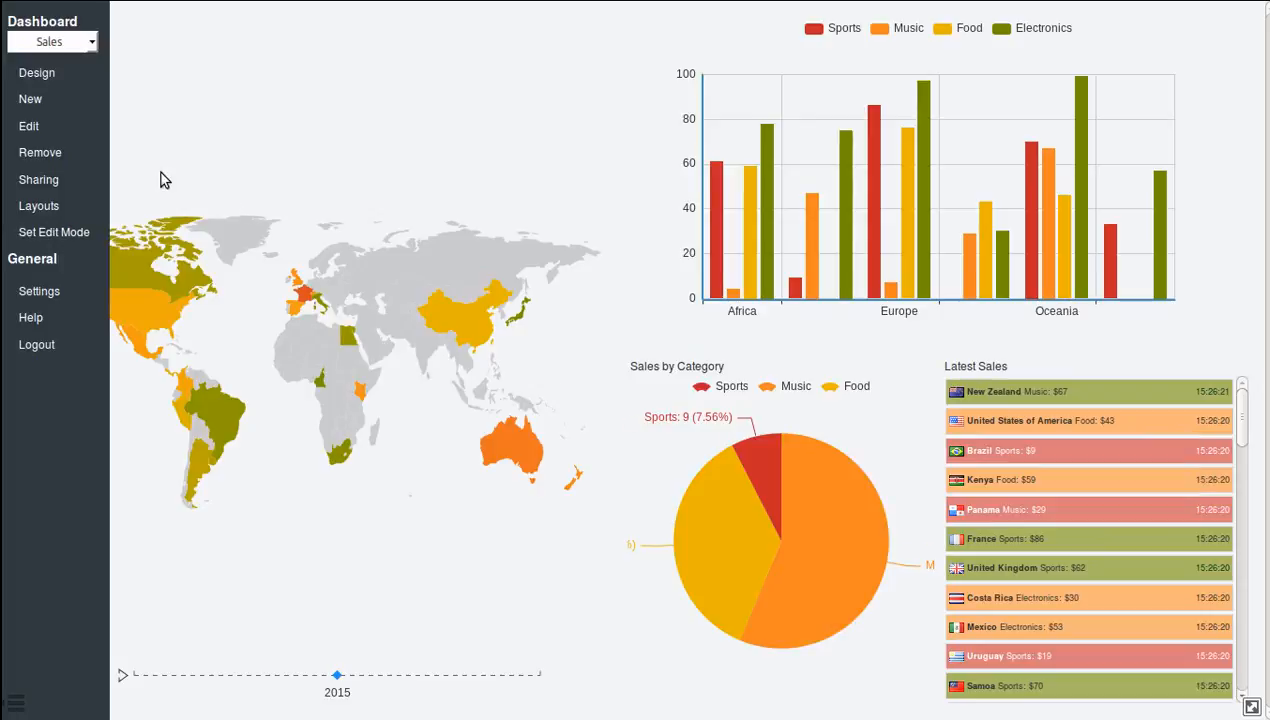
Share the Sales dashboard publicly and with authenticated users, stop sharing each time and close the share settings.
left_click(36, 179)
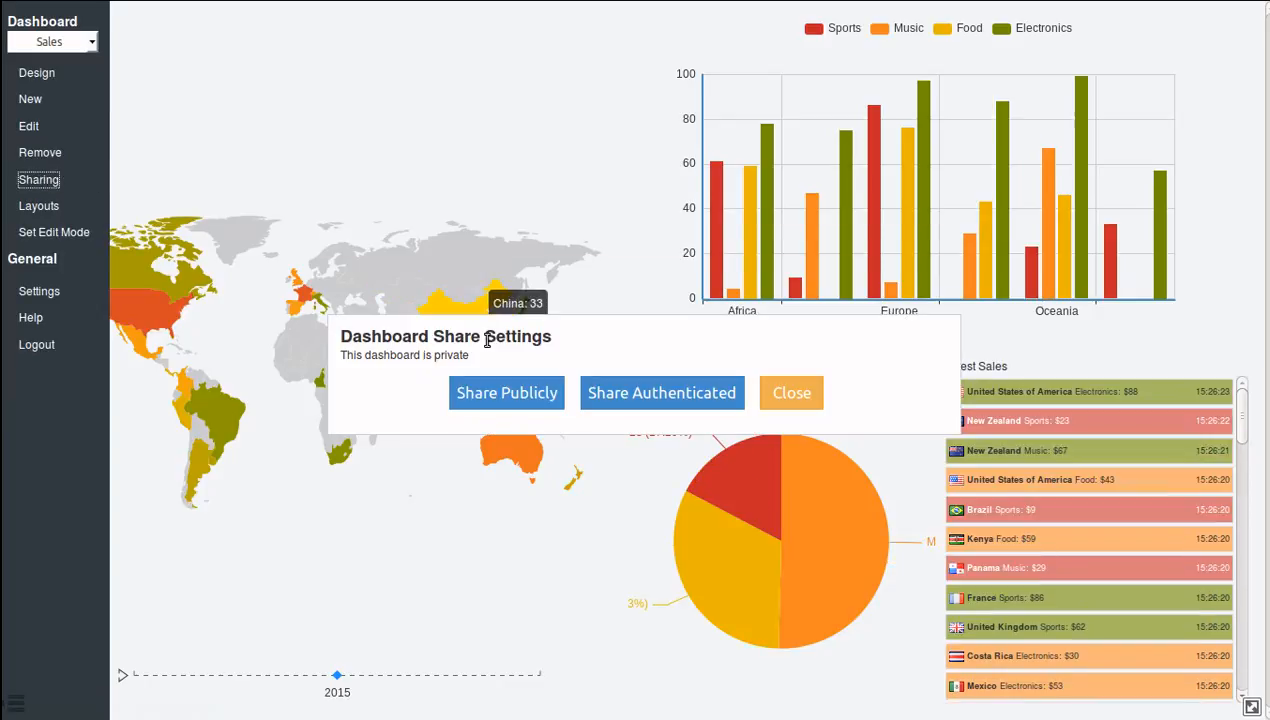
left_click(476, 394)
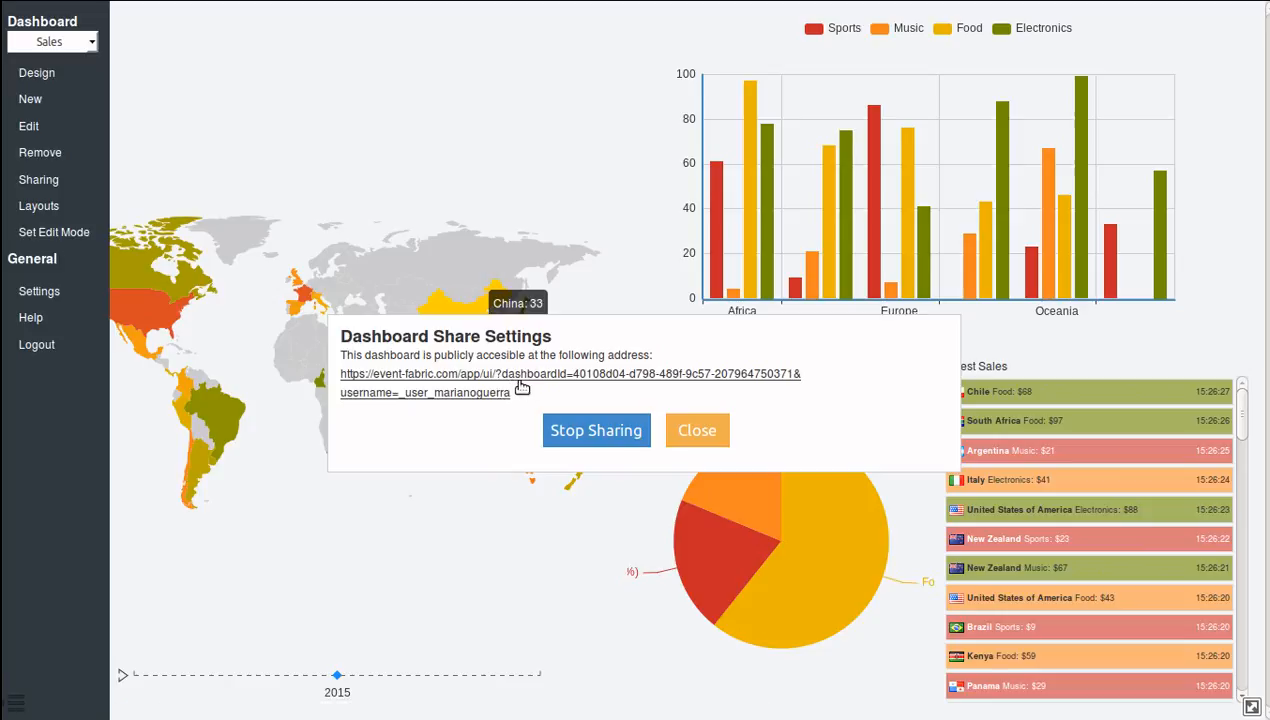
left_click(560, 426)
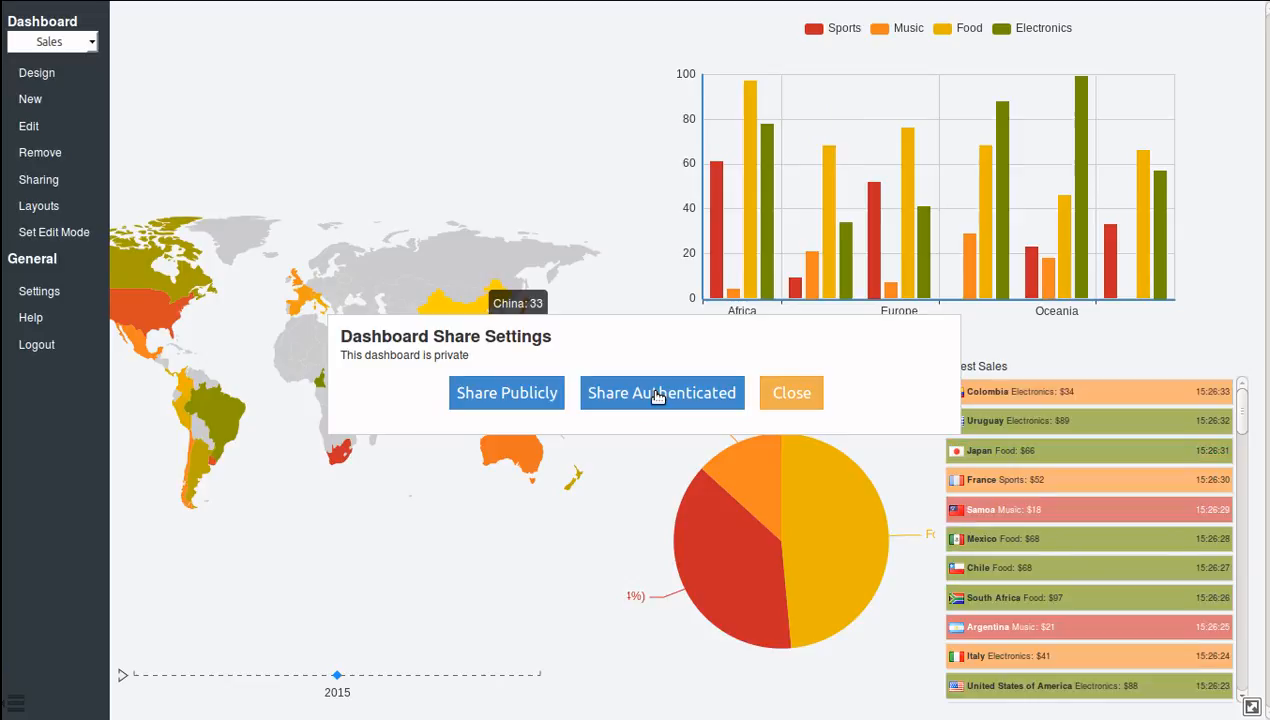
left_click(657, 396)
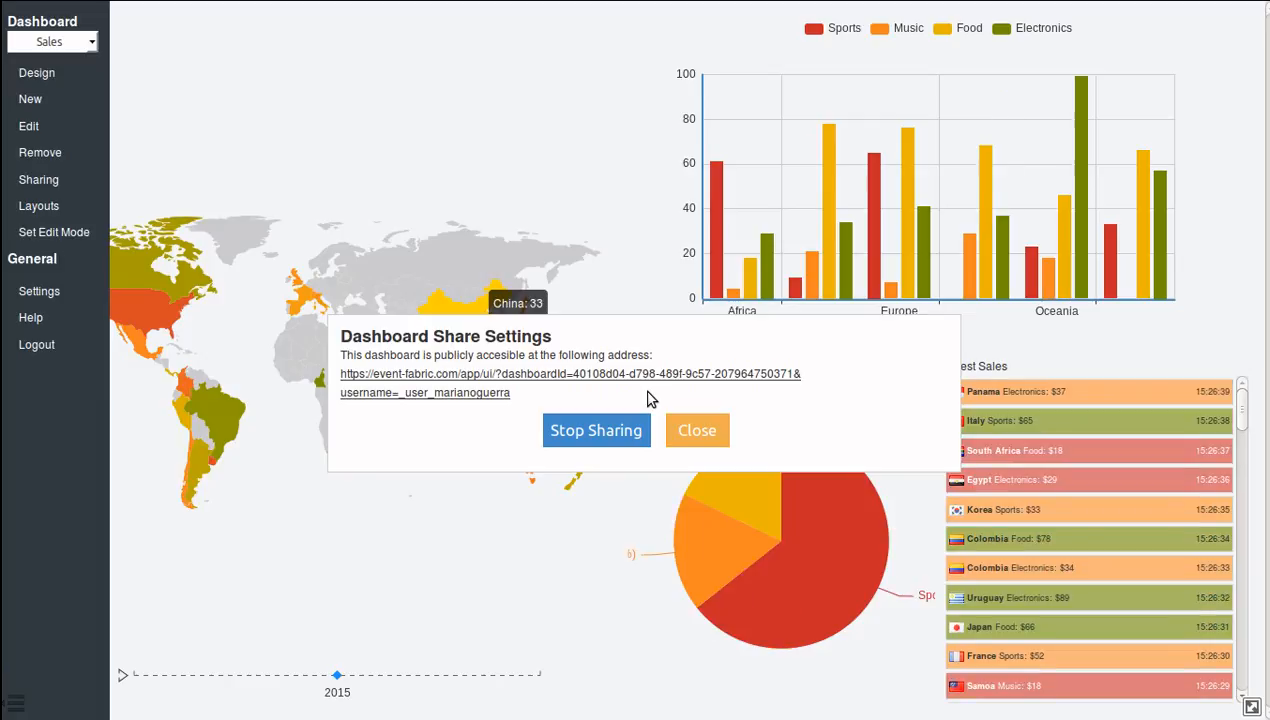
left_click(617, 430)
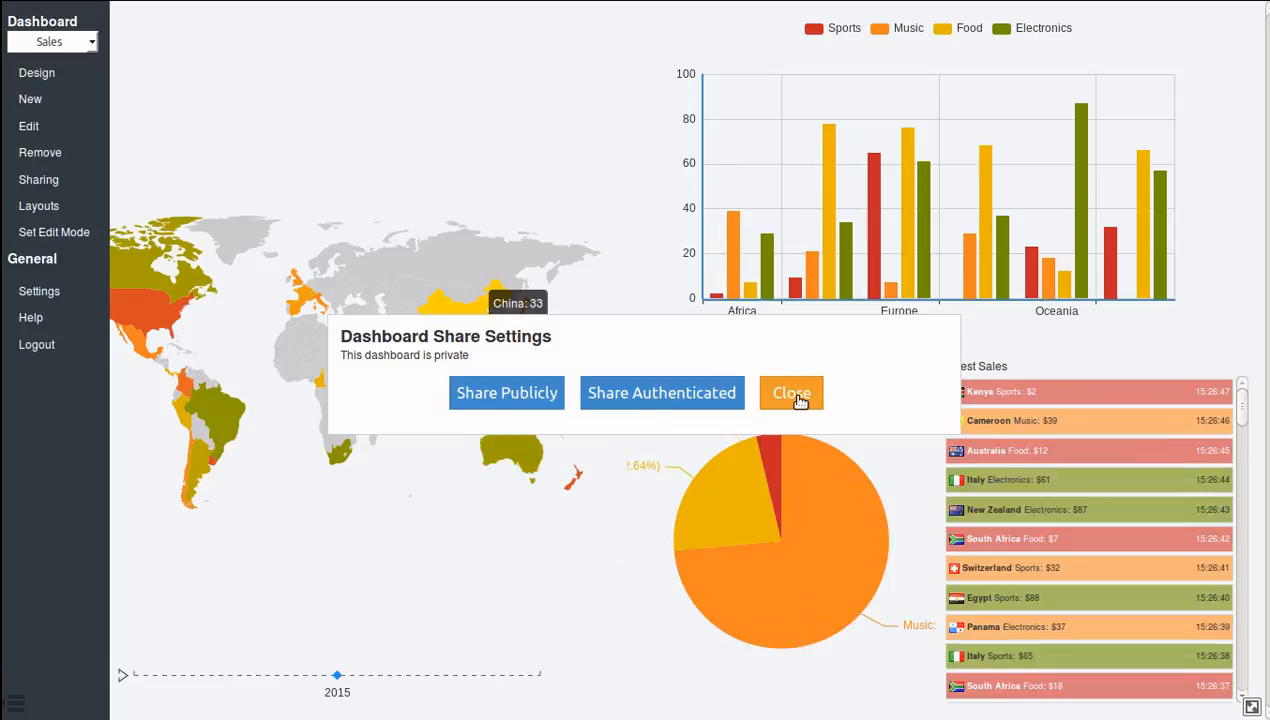
left_click(792, 395)
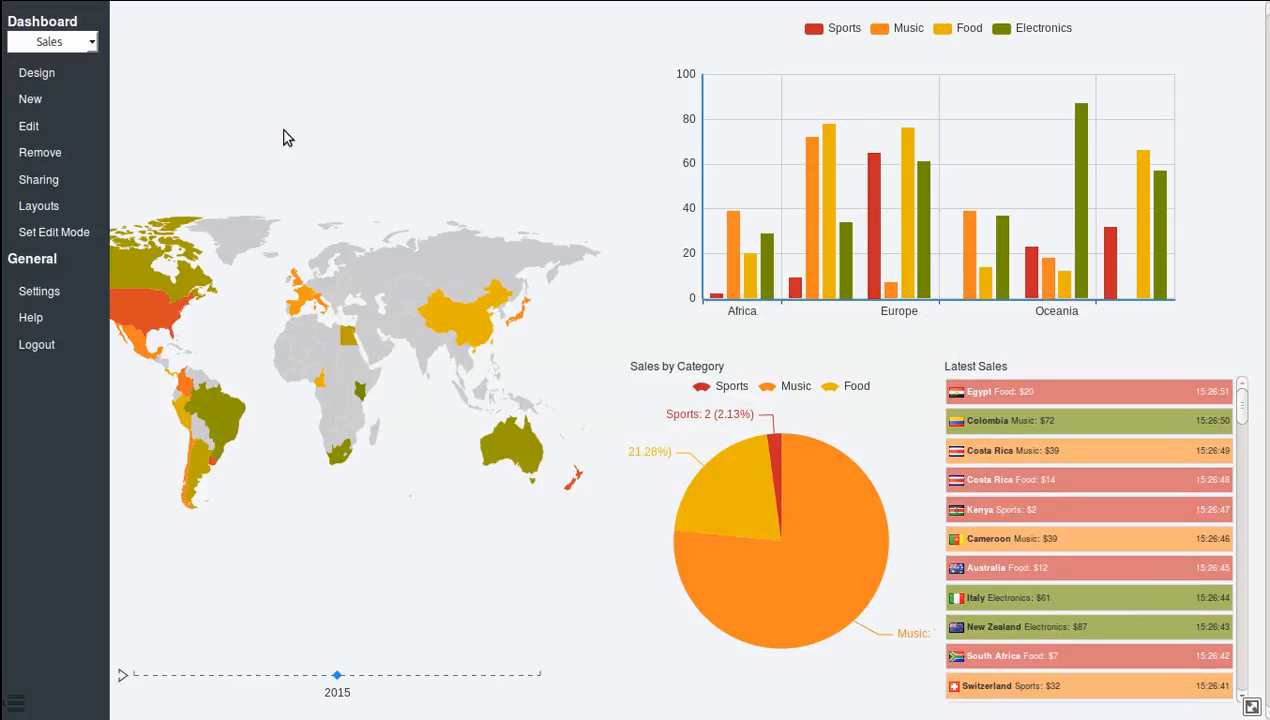
Try out the available layouts on the Sales dashboard, swapping widgets between cells of the equal-quarter, three-row and tall-pane arrangements.
left_click(40, 206)
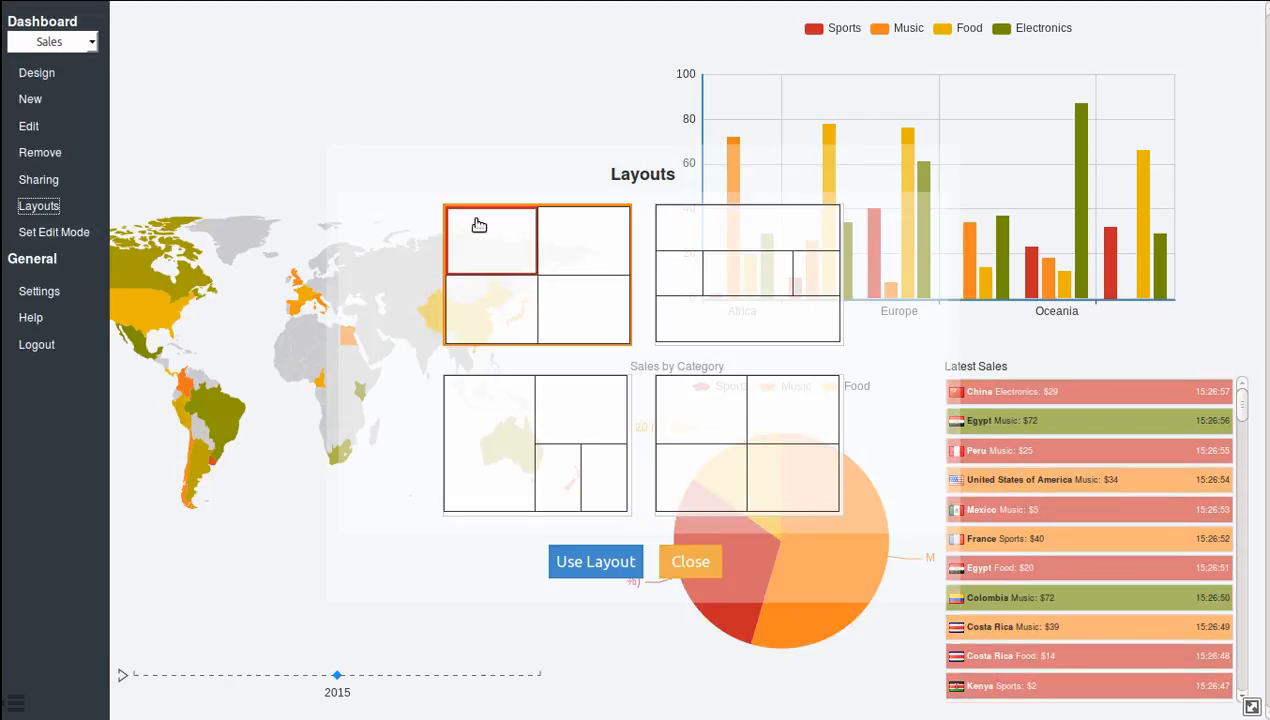
left_click_drag(488, 245, 584, 252)
left_click_drag(566, 307, 567, 270)
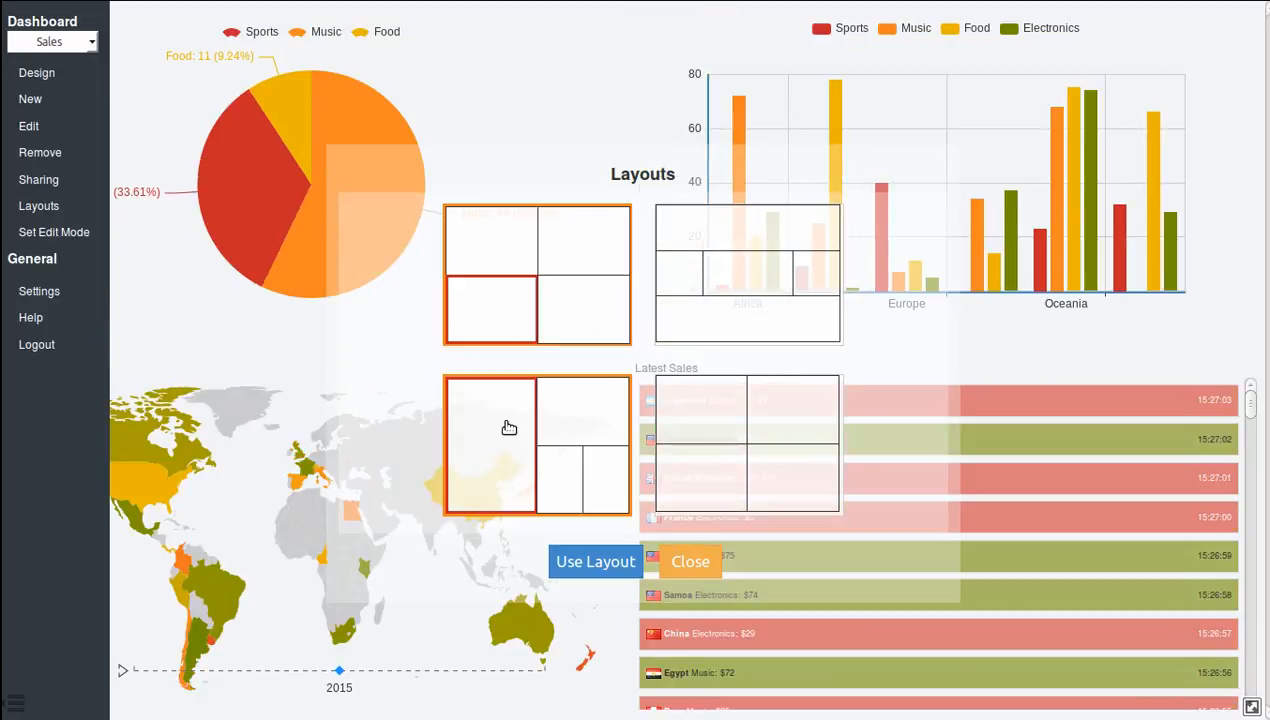
left_click(509, 428)
left_click_drag(539, 405, 499, 456)
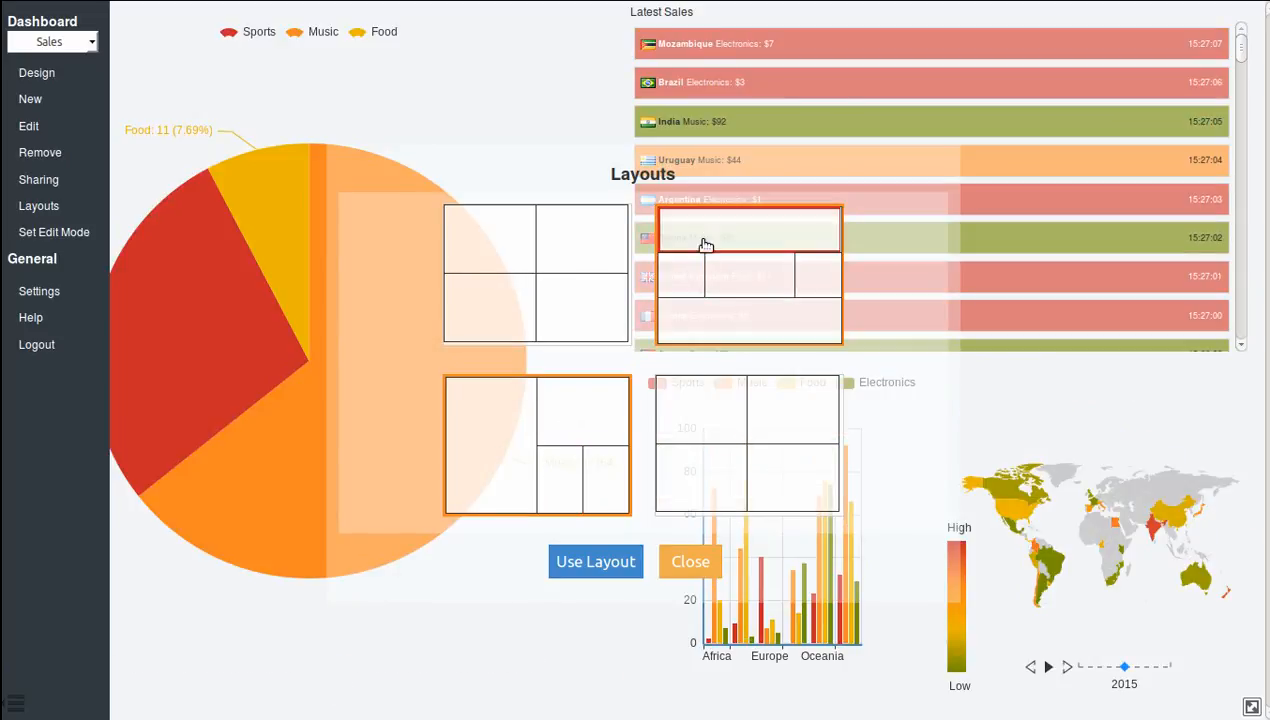
left_click(713, 233)
left_click_drag(713, 233, 690, 320)
left_click_drag(797, 291, 808, 337)
left_click(731, 420)
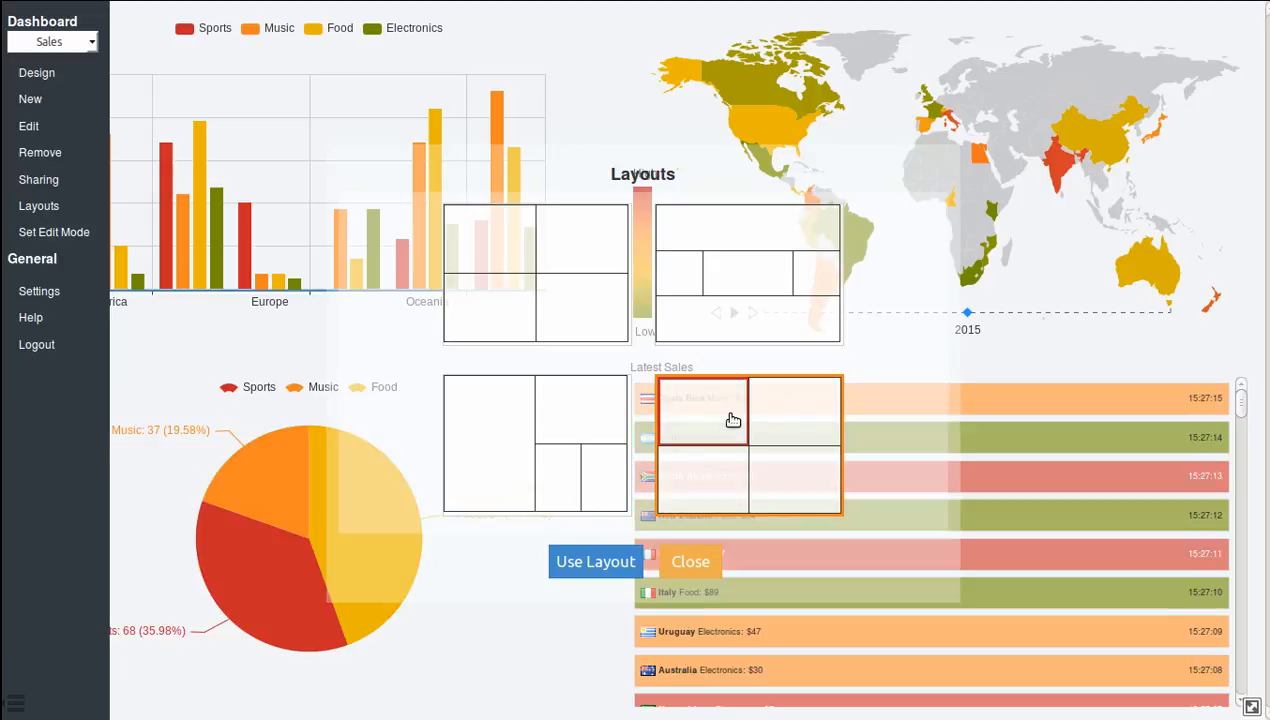
left_click(457, 240)
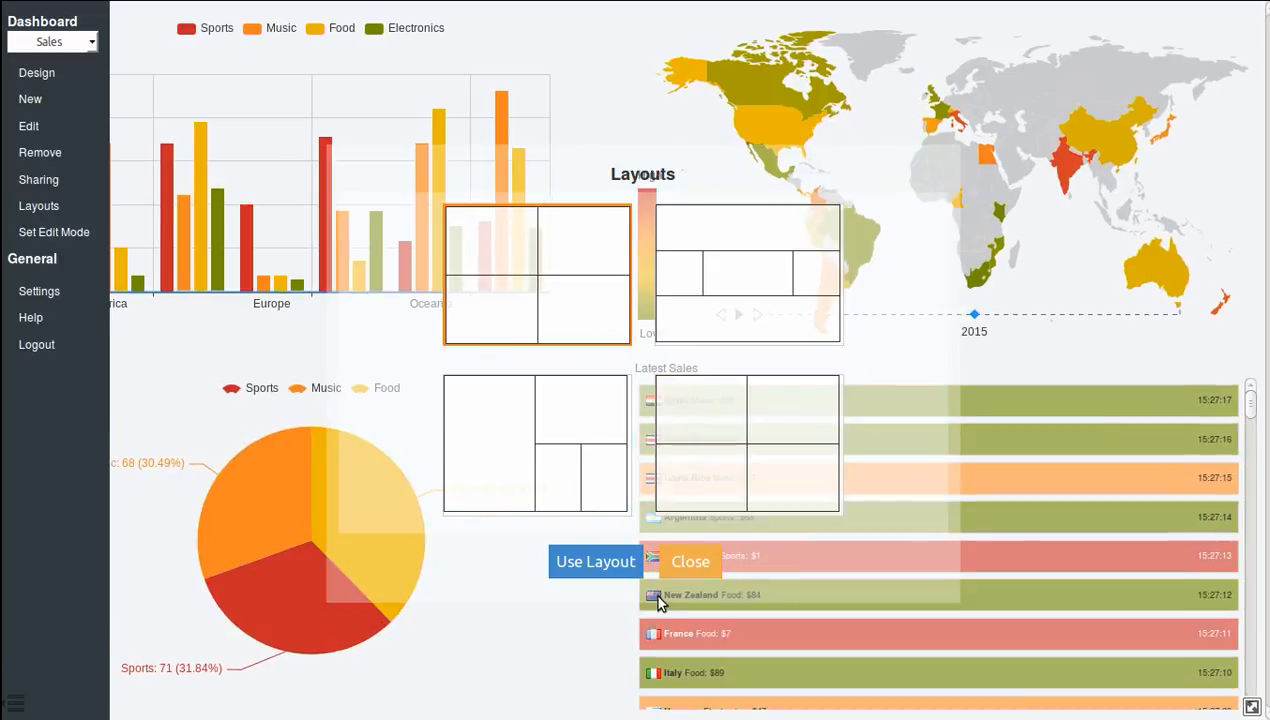
Apply the tall-pane layout with the map in the tall cell, the bar chart beside it, and the pie and Latest Sales below the chart.
left_click(499, 420)
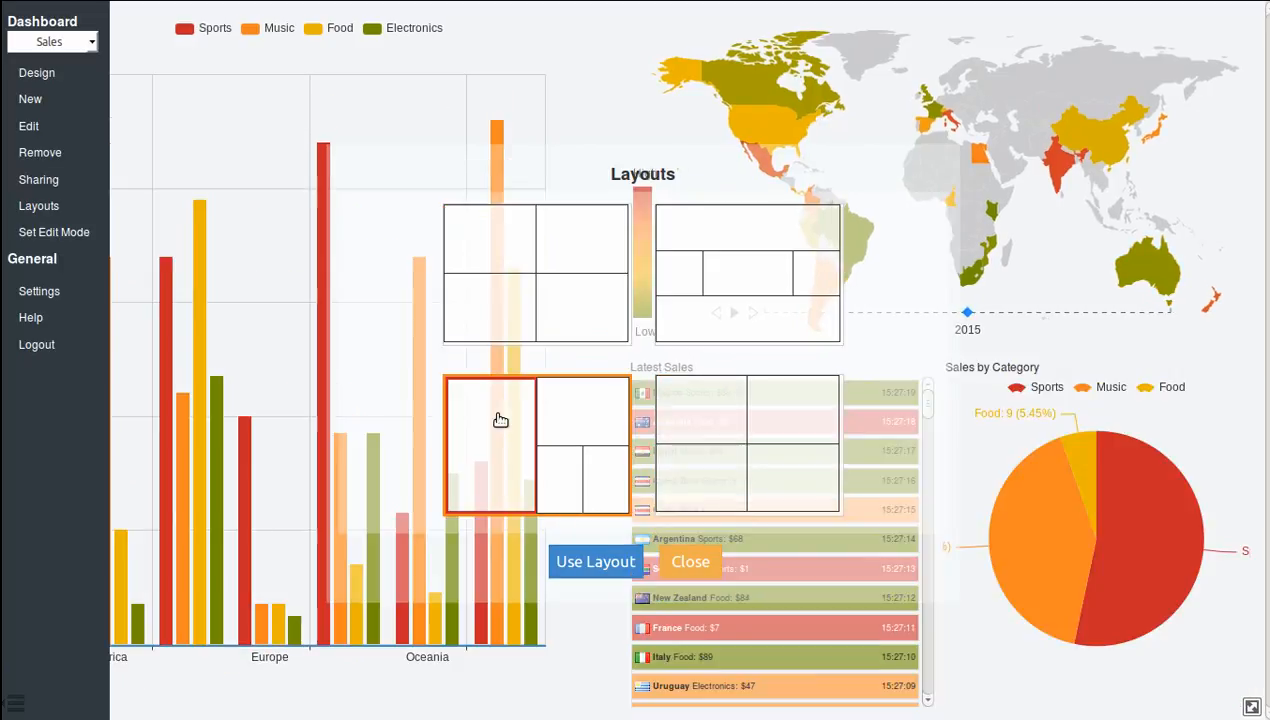
left_click(561, 411)
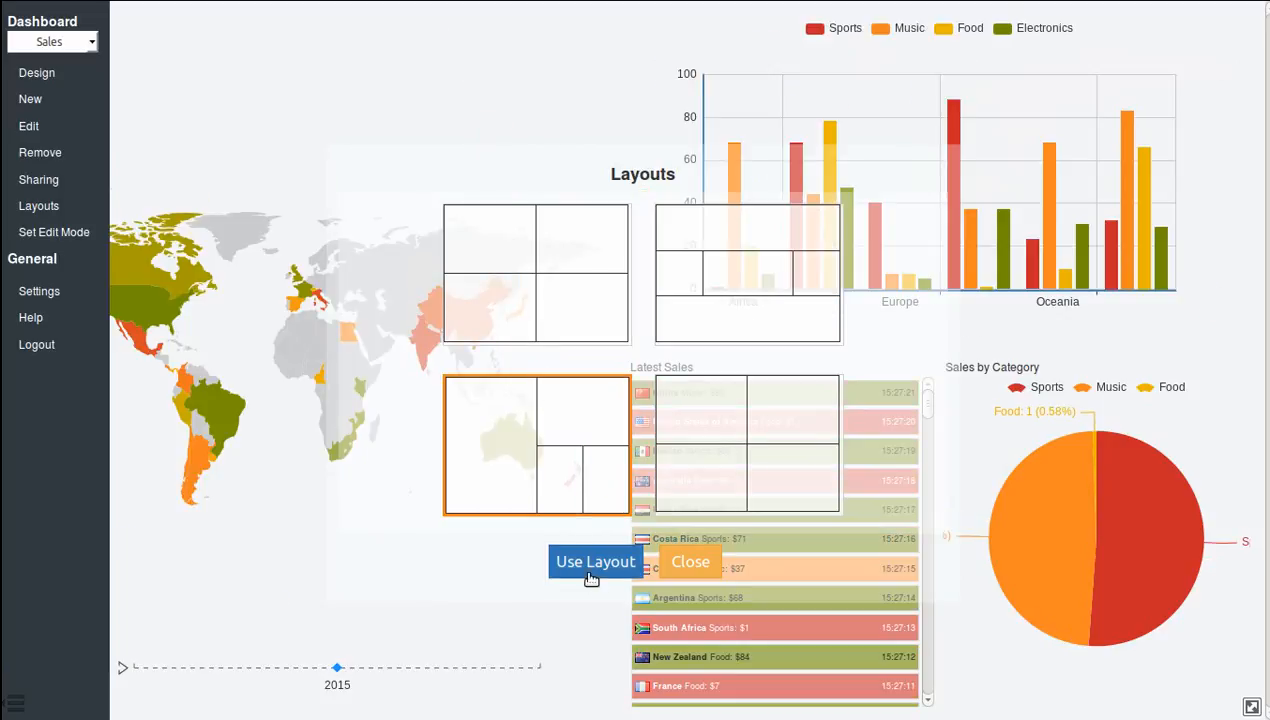
left_click(587, 495)
left_click(592, 561)
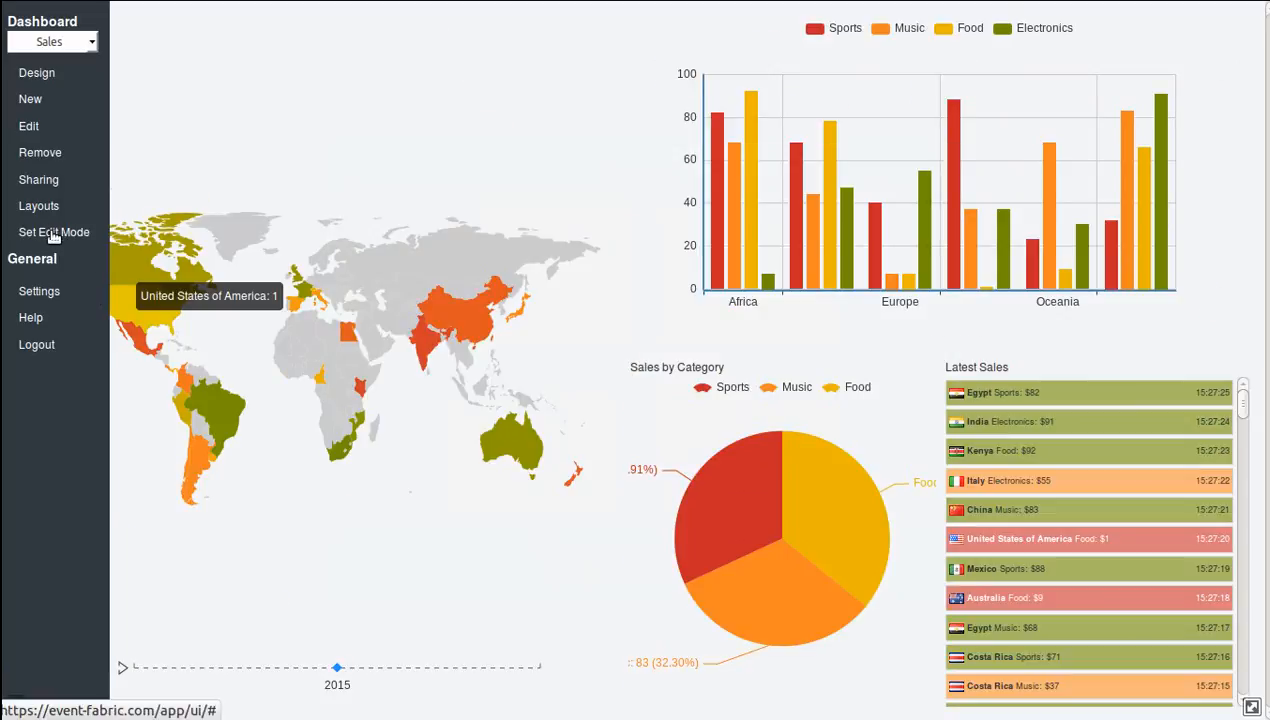
Switch the Sales dashboard to edit mode and title the bar chart "Sales by Continent".
left_click(55, 233)
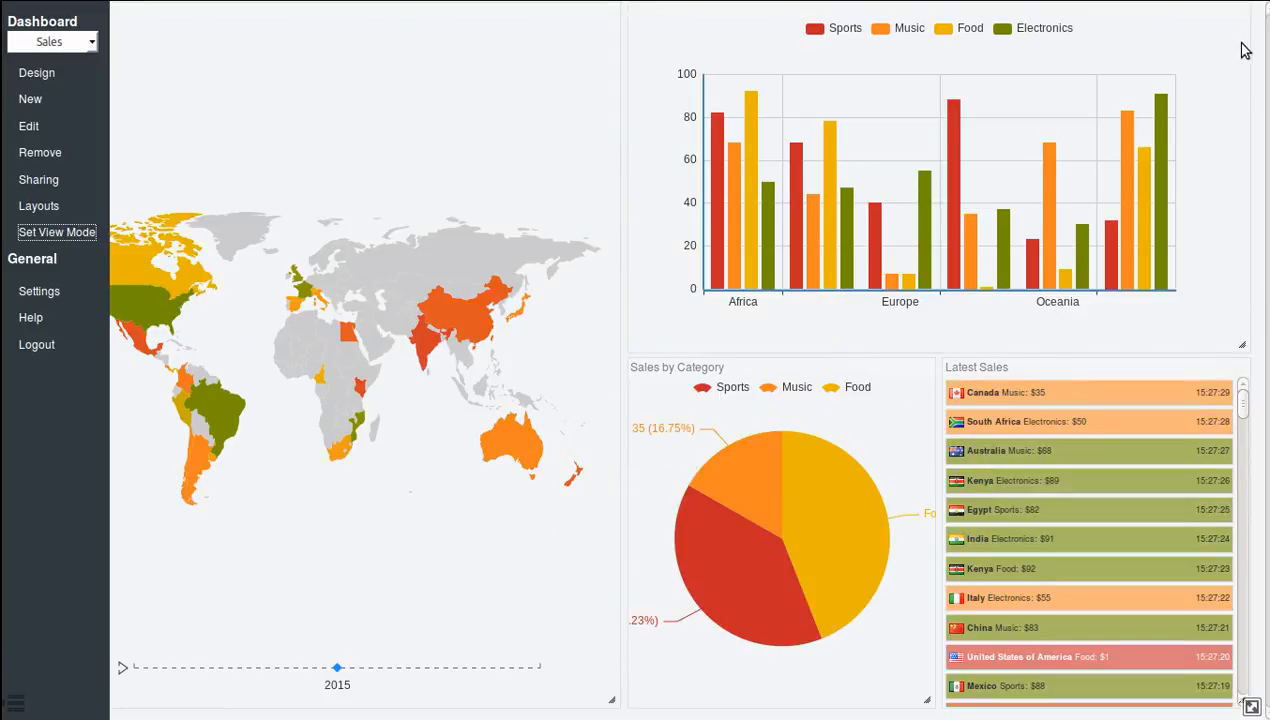
left_click(656, 10)
type("Sal")
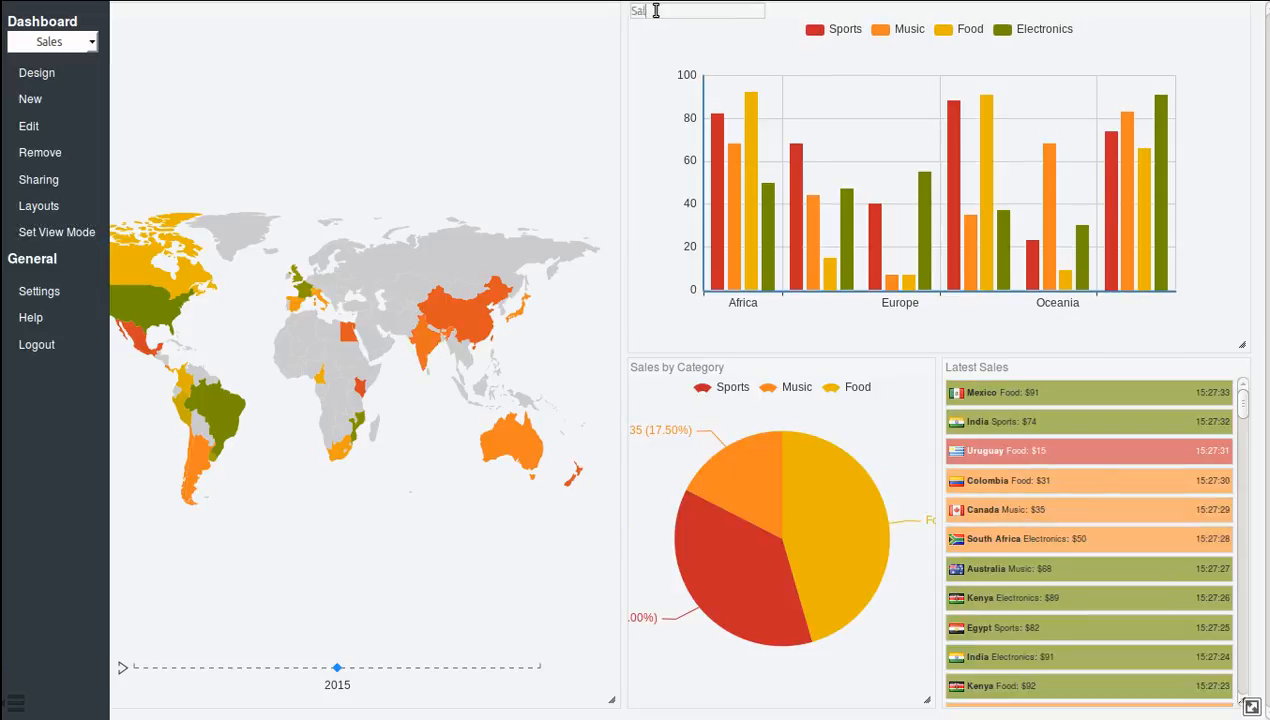
type("es by Conti")
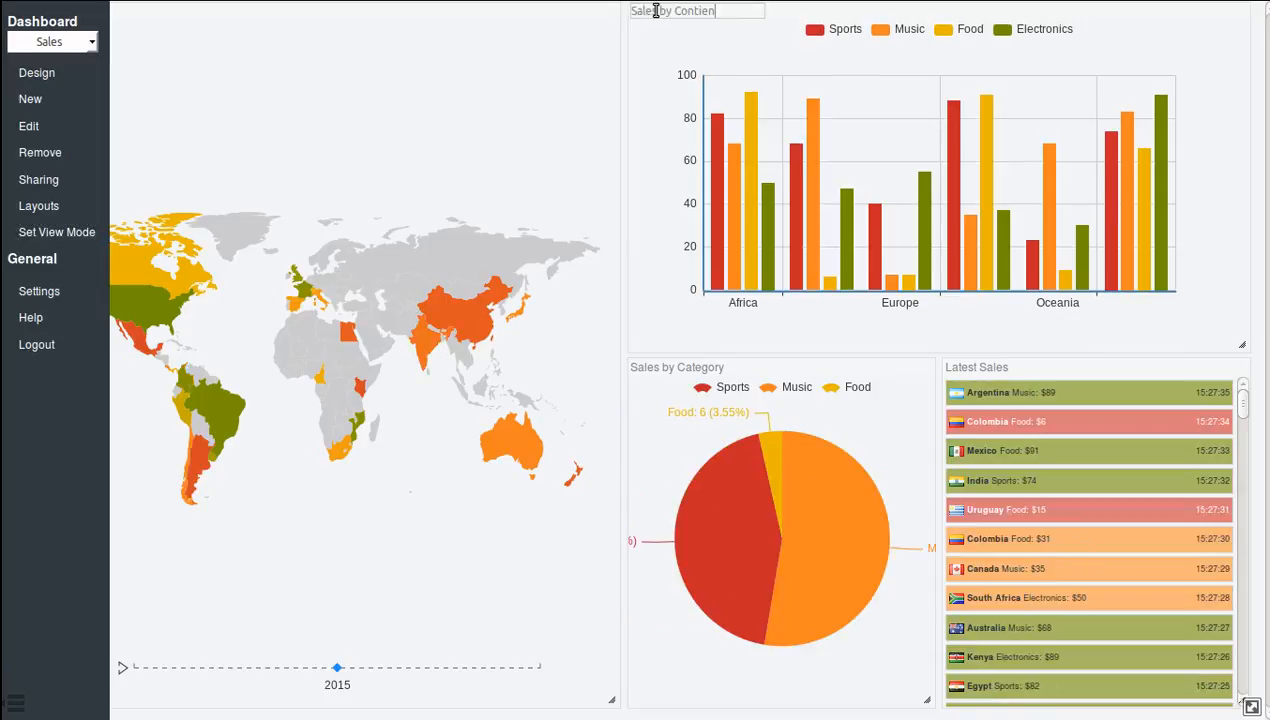
type("en")
key("BackSpace")
type("nent")
key("Return")
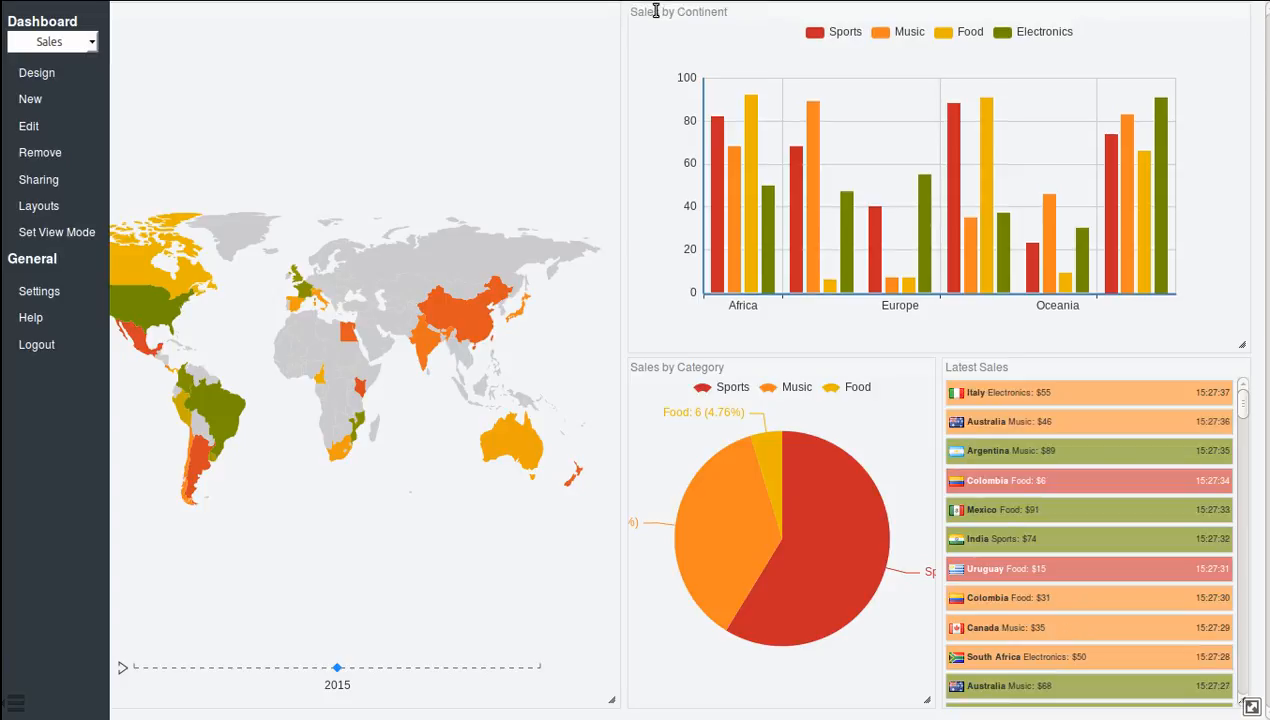
Shrink the Sales by Continent chart and move it over the map, and move the Sales by Category pie upward and enlarge it.
left_click_drag(1241, 344, 1117, 267)
mouse_move(988, 3)
left_click_drag(962, 18, 471, 54)
left_click_drag(847, 371, 876, 40)
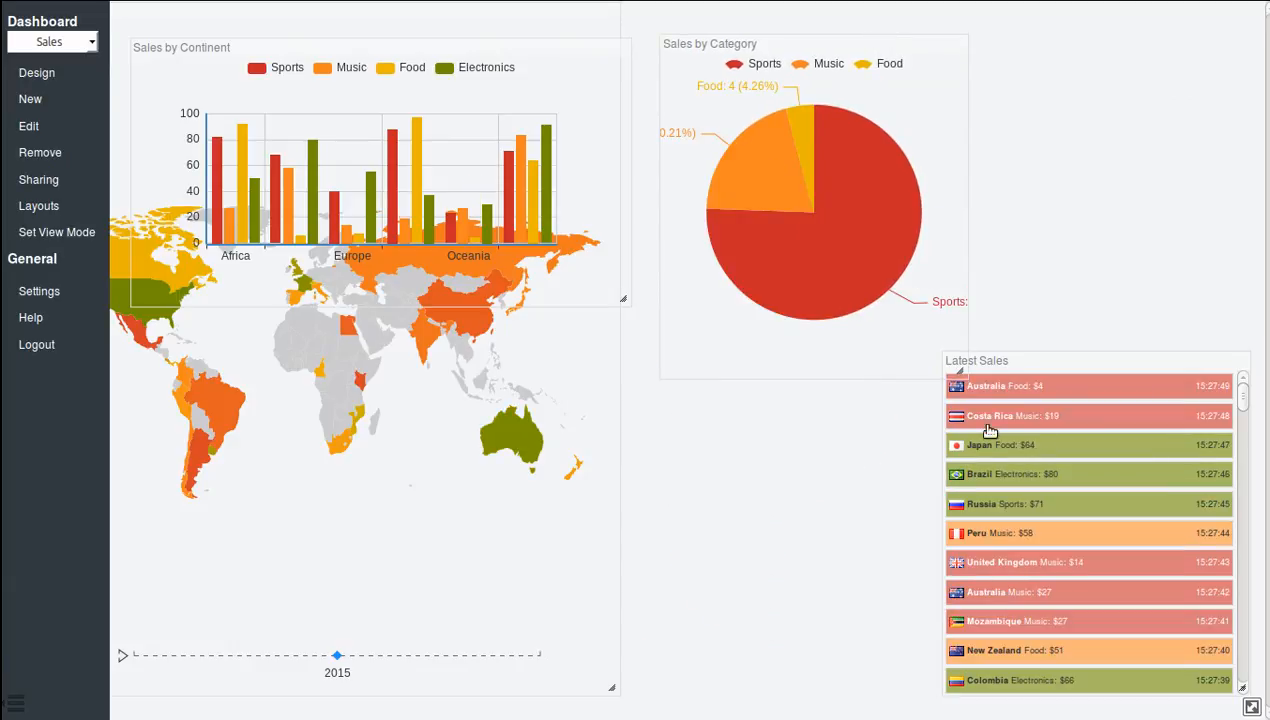
left_click_drag(958, 370, 1047, 451)
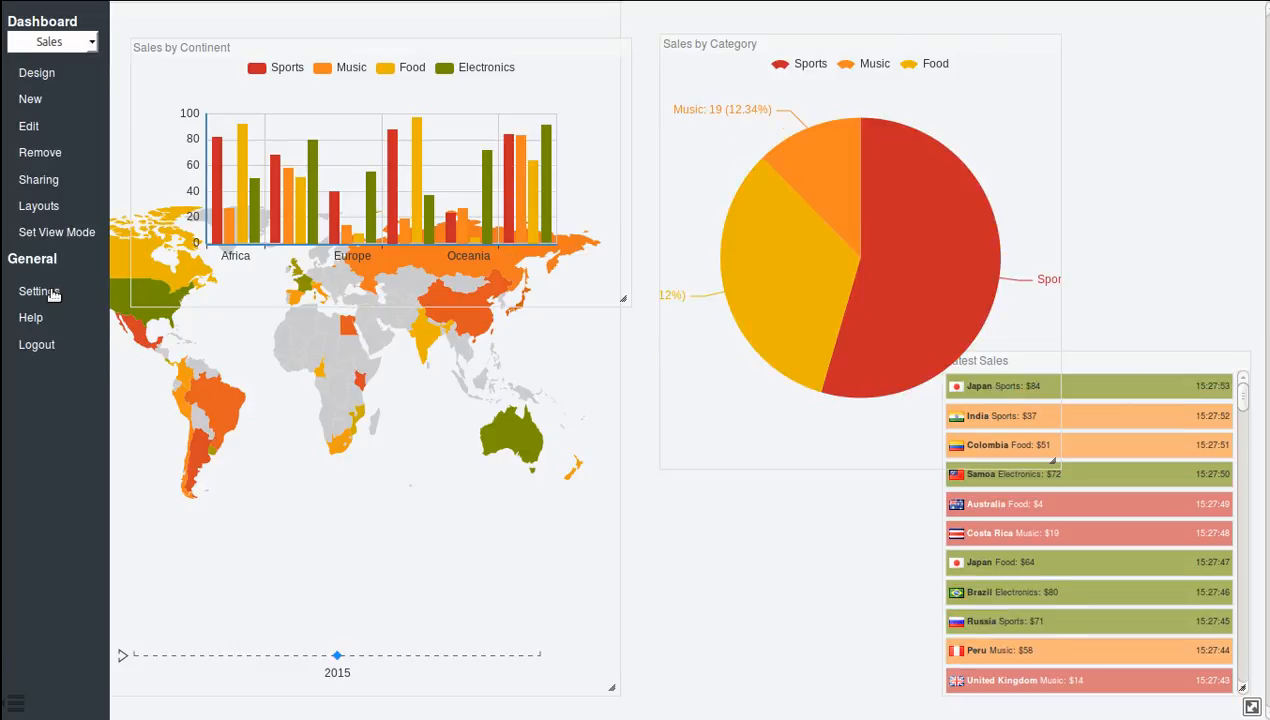
Reapply the layout with one tall cell beside a wide cell and two small cells to realign the Sales dashboard's widgets.
left_click(40, 206)
left_click(545, 460)
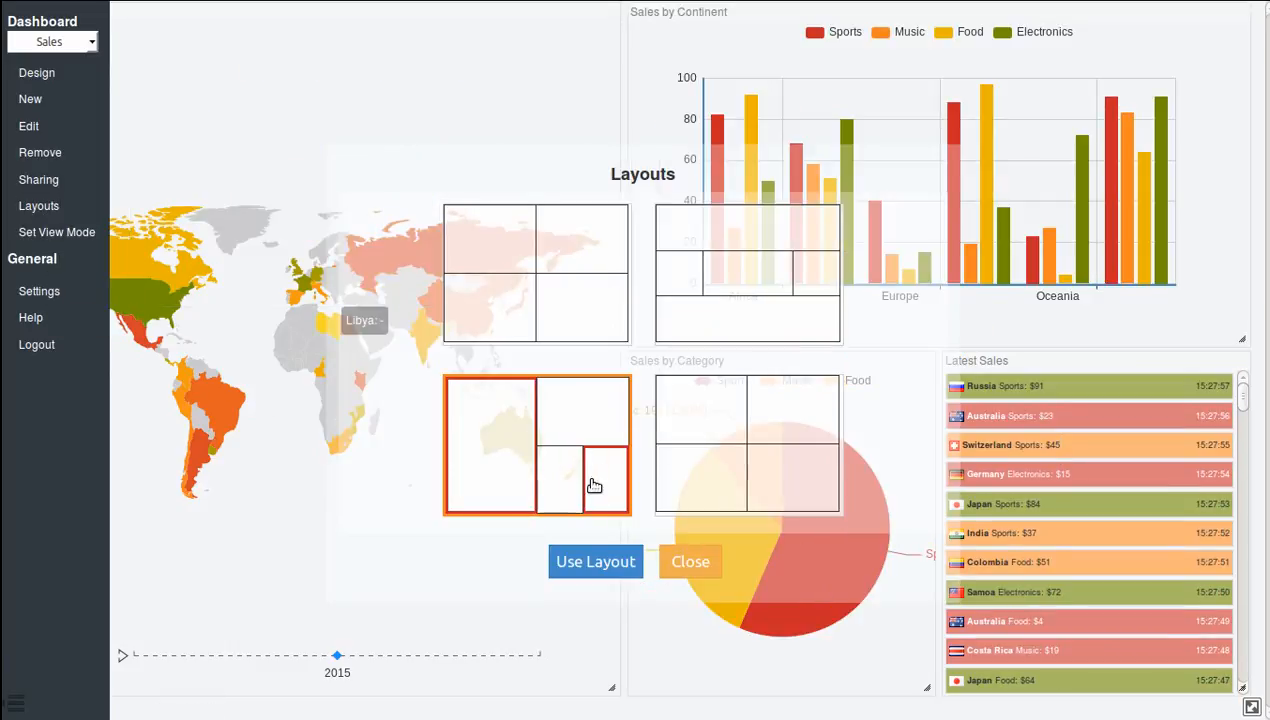
left_click(590, 561)
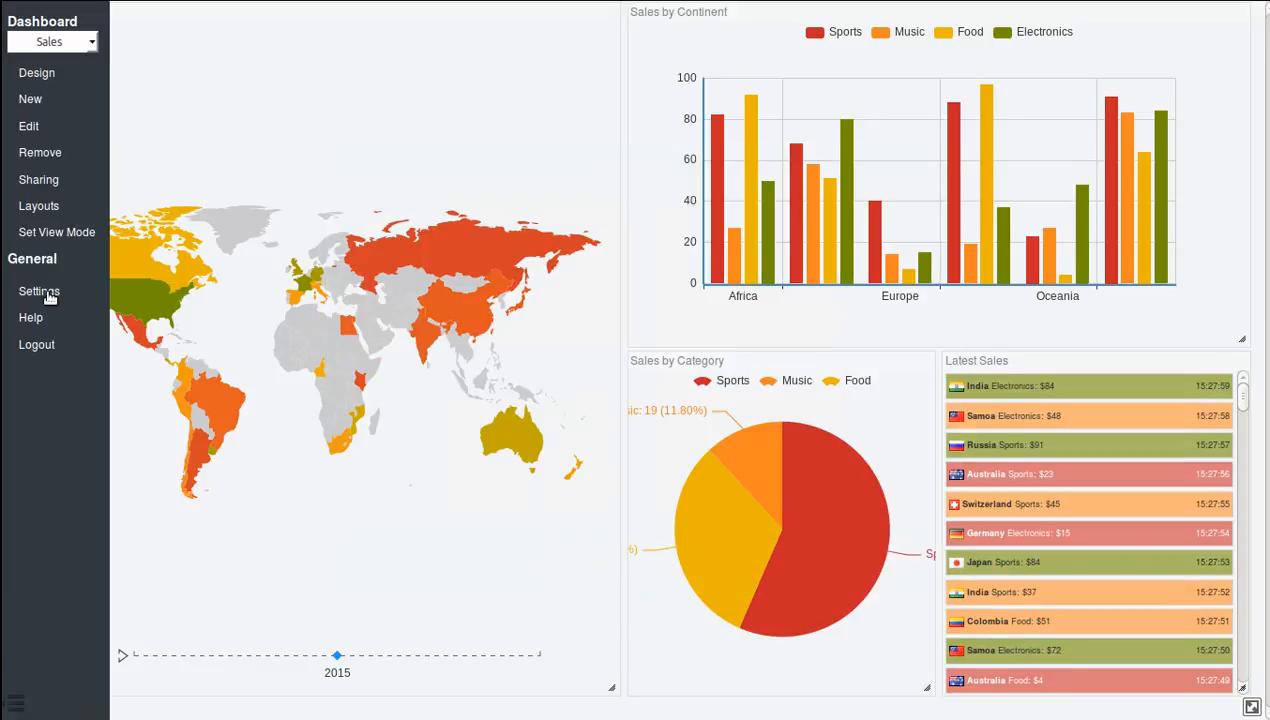
Check the account settings without changing them and return the Sales dashboard to view mode.
left_click(46, 292)
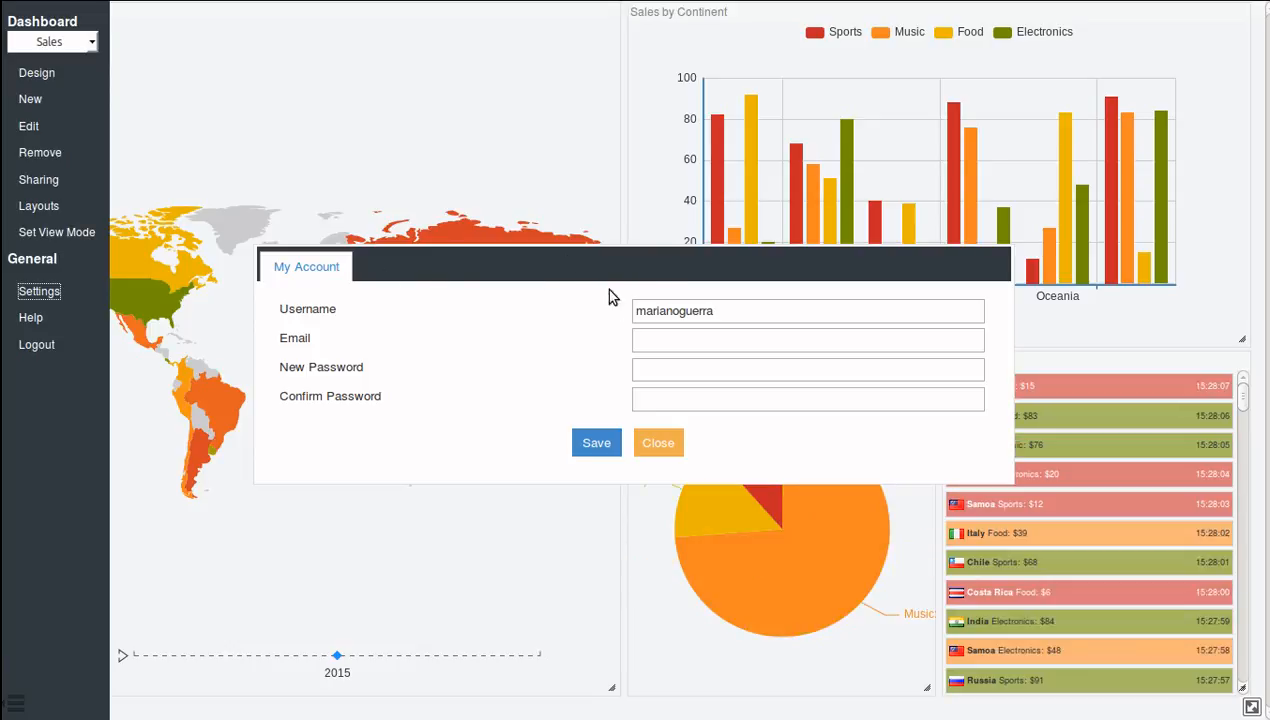
left_click(658, 442)
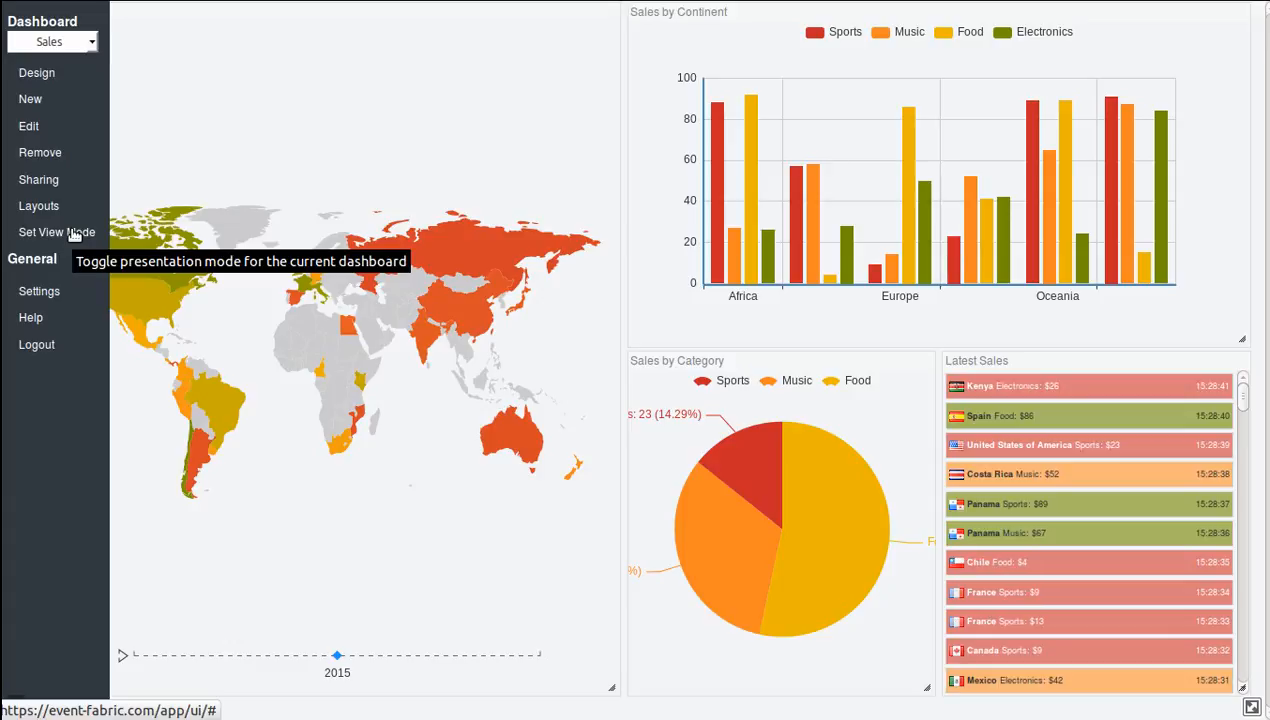
left_click(72, 232)
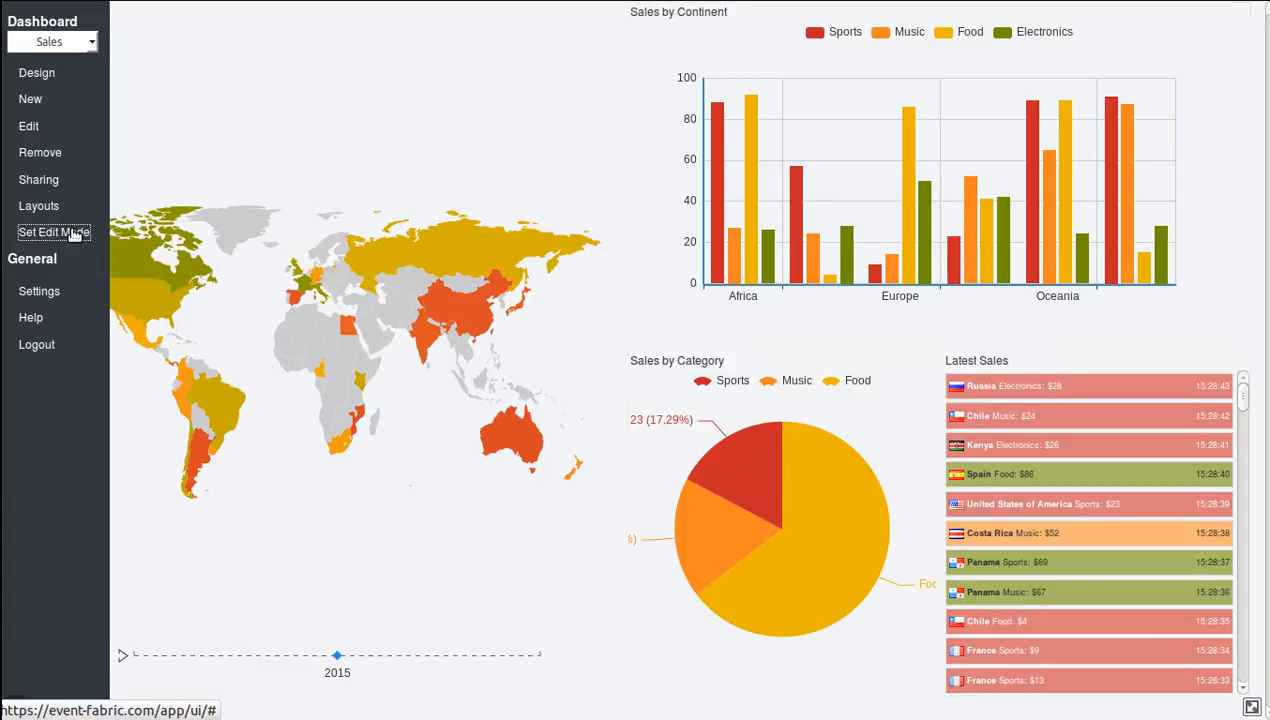